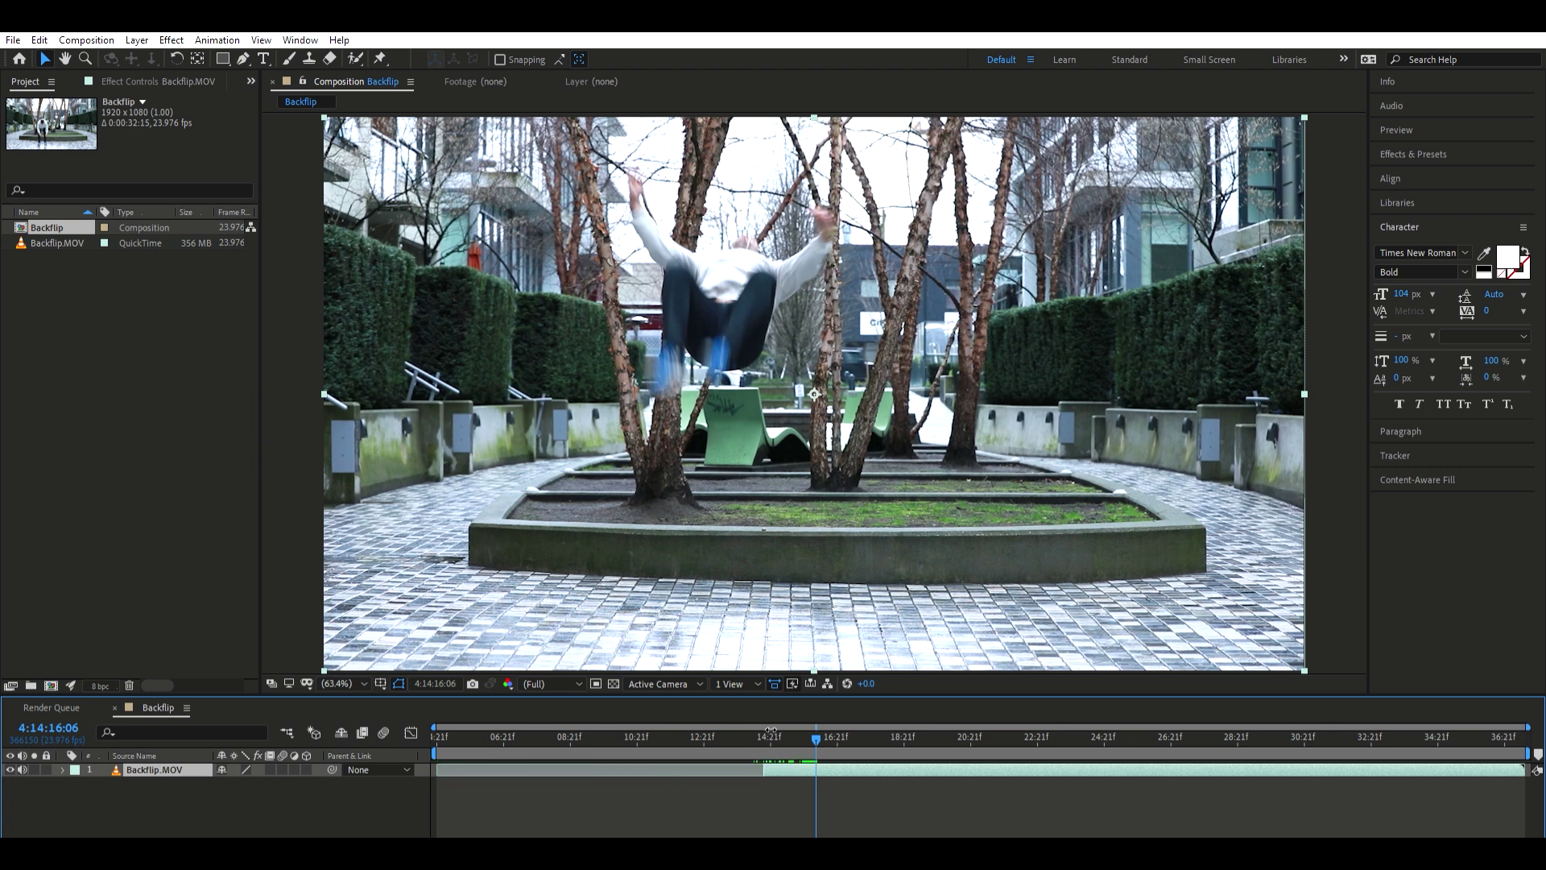
# Step: Slide the Backflip.MOV clip earlier in the timeline and play it back from the mid-air backflip frame
pyautogui.moveTo(858, 760); pyautogui.dragTo(574, 776)
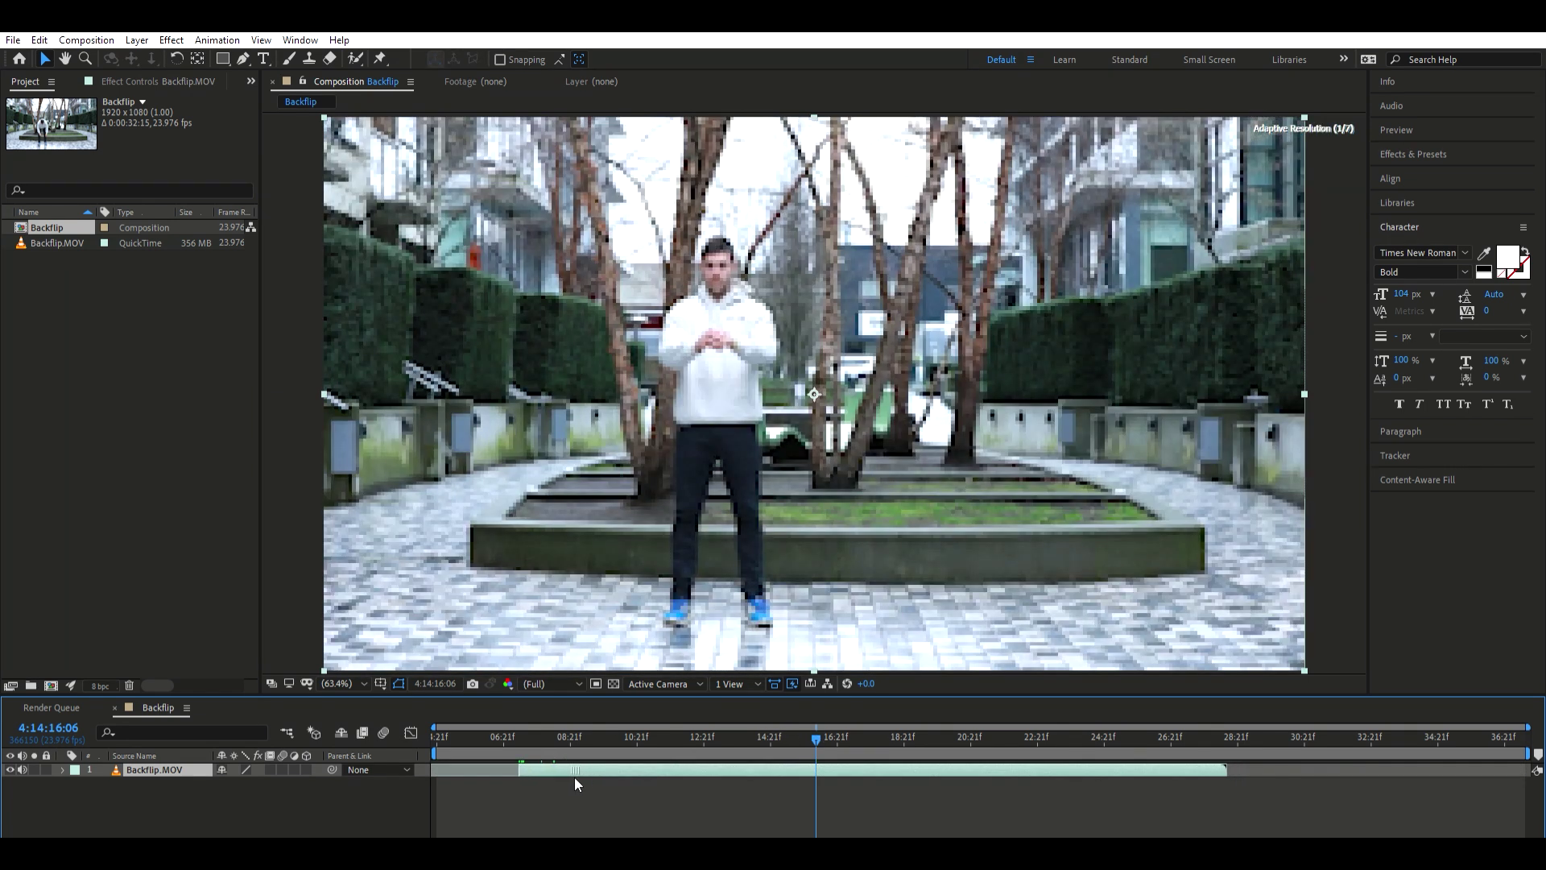
pyautogui.click(536, 722)
pyautogui.moveTo(537, 720)
pyautogui.mouseDown()
pyautogui.moveTo(587, 713)
pyautogui.moveTo(527, 713)
pyautogui.mouseUp()
pyautogui.press('space')
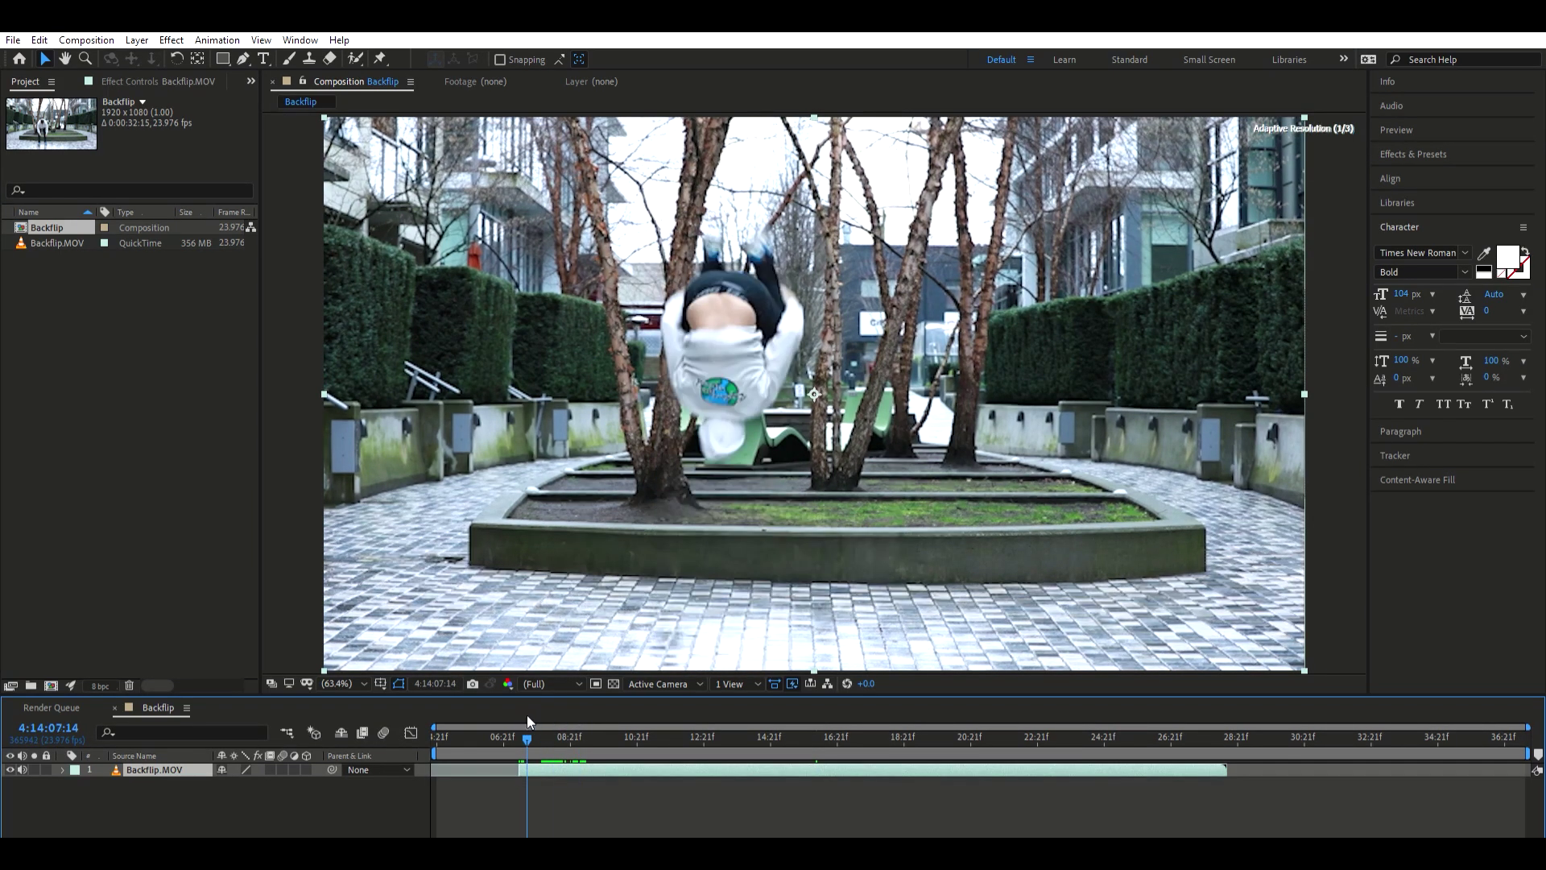
pyautogui.press('space')
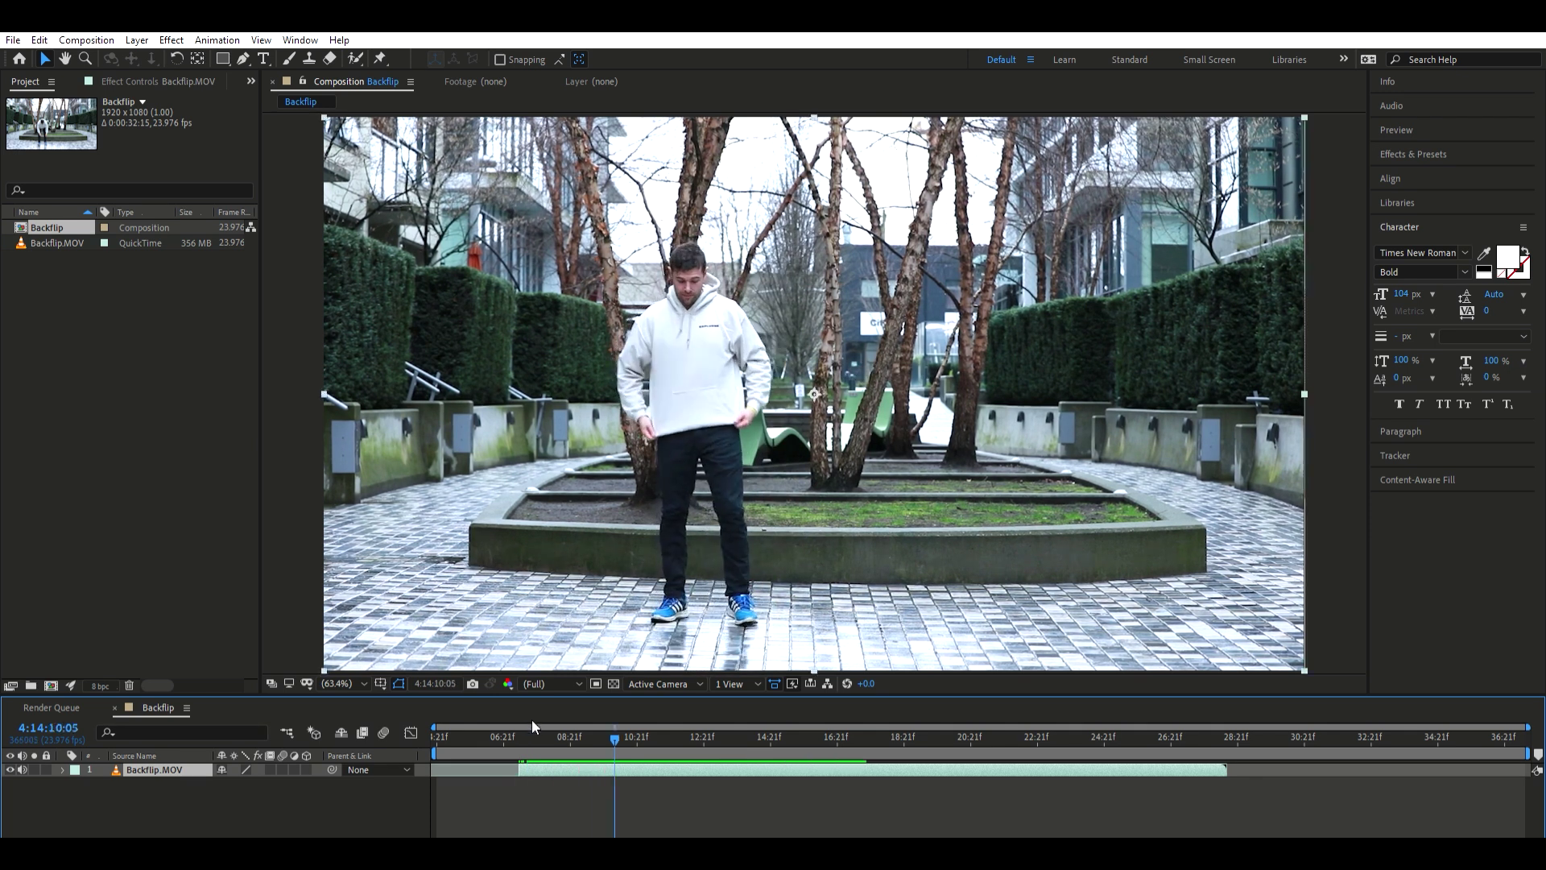
# Step: Trim the start of Backflip.MOV to the mid-air frame at 4:14:13:09 and slide the clip to the composition's start
pyautogui.moveTo(521, 760); pyautogui.dragTo(721, 726)
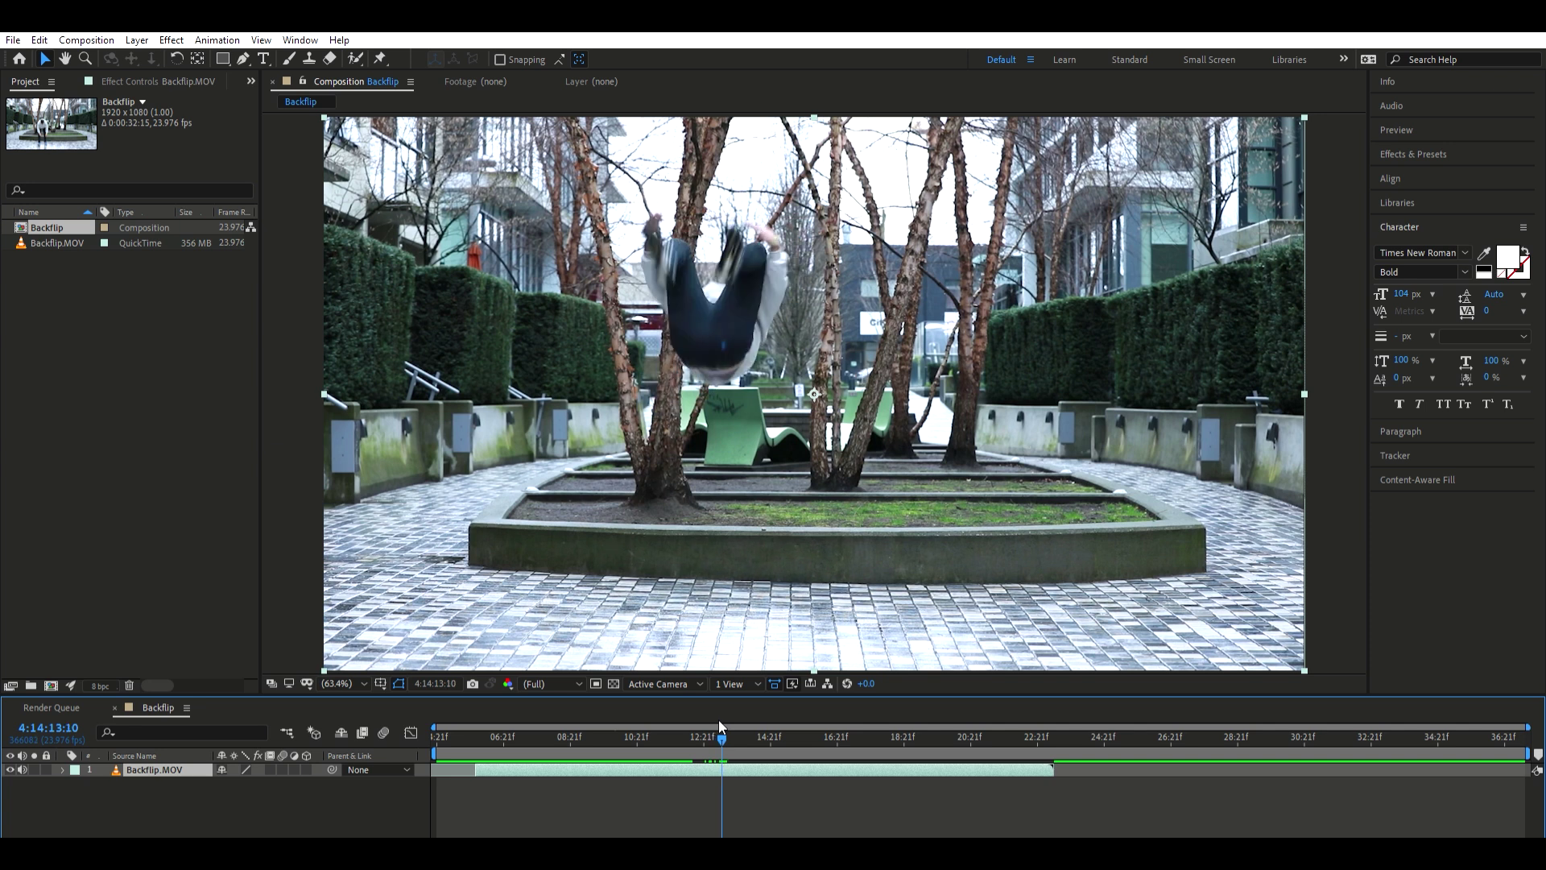
pyautogui.hotkey('alt', '[')
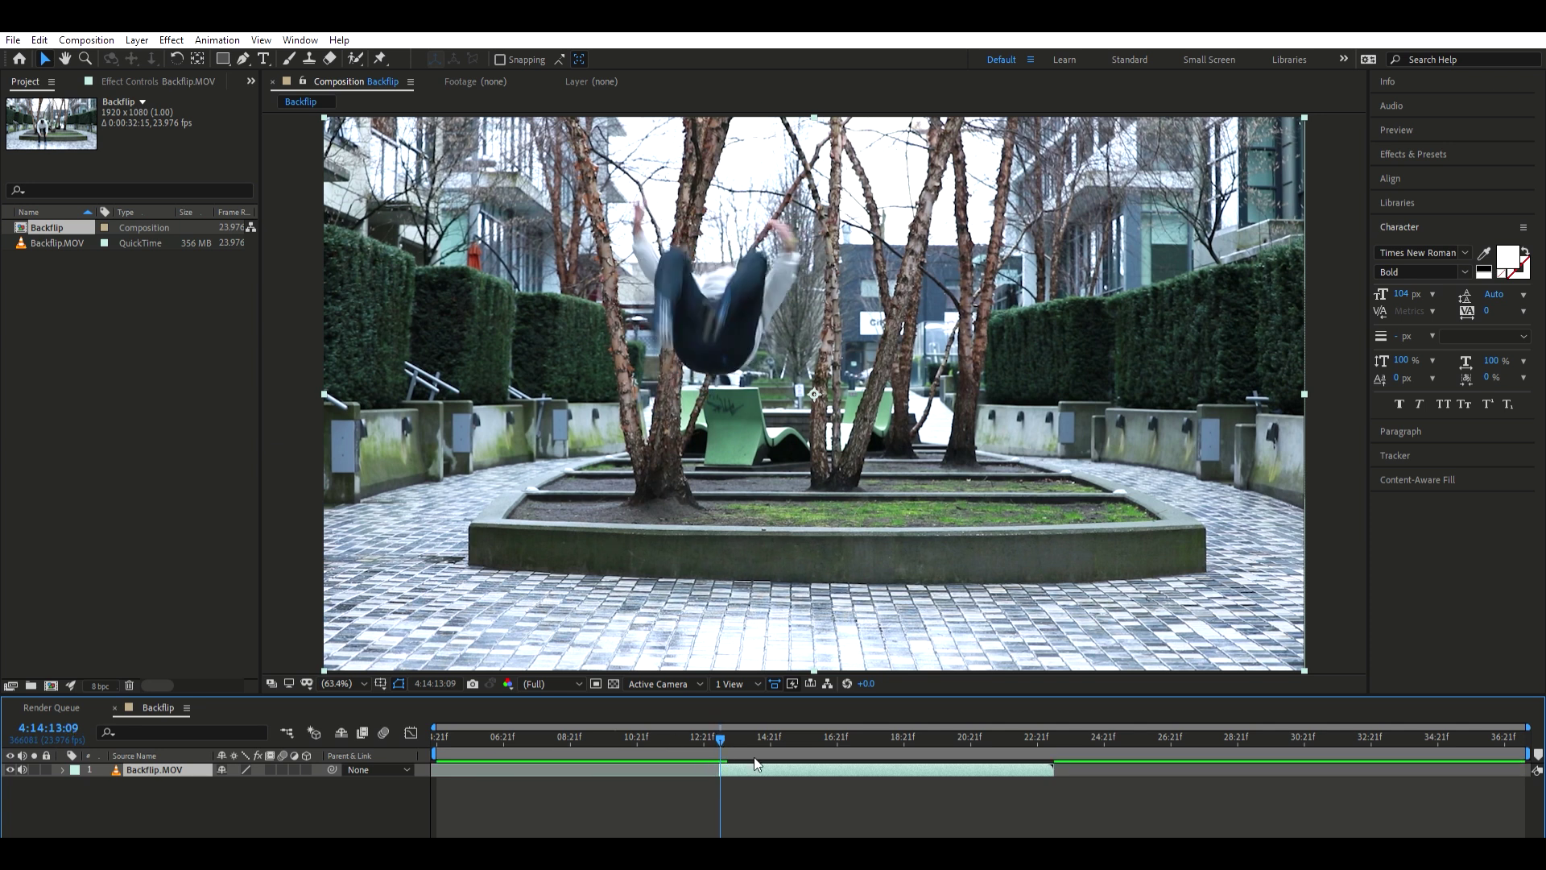
pyautogui.moveTo(756, 765); pyautogui.dragTo(471, 769)
# Step: Shorten the end of Backflip.MOV to about 4:14:13:10 and preview the clip from its first frame
pyautogui.moveTo(772, 770); pyautogui.dragTo(723, 769)
pyautogui.moveTo(721, 733); pyautogui.dragTo(437, 726)
pyautogui.press('space')
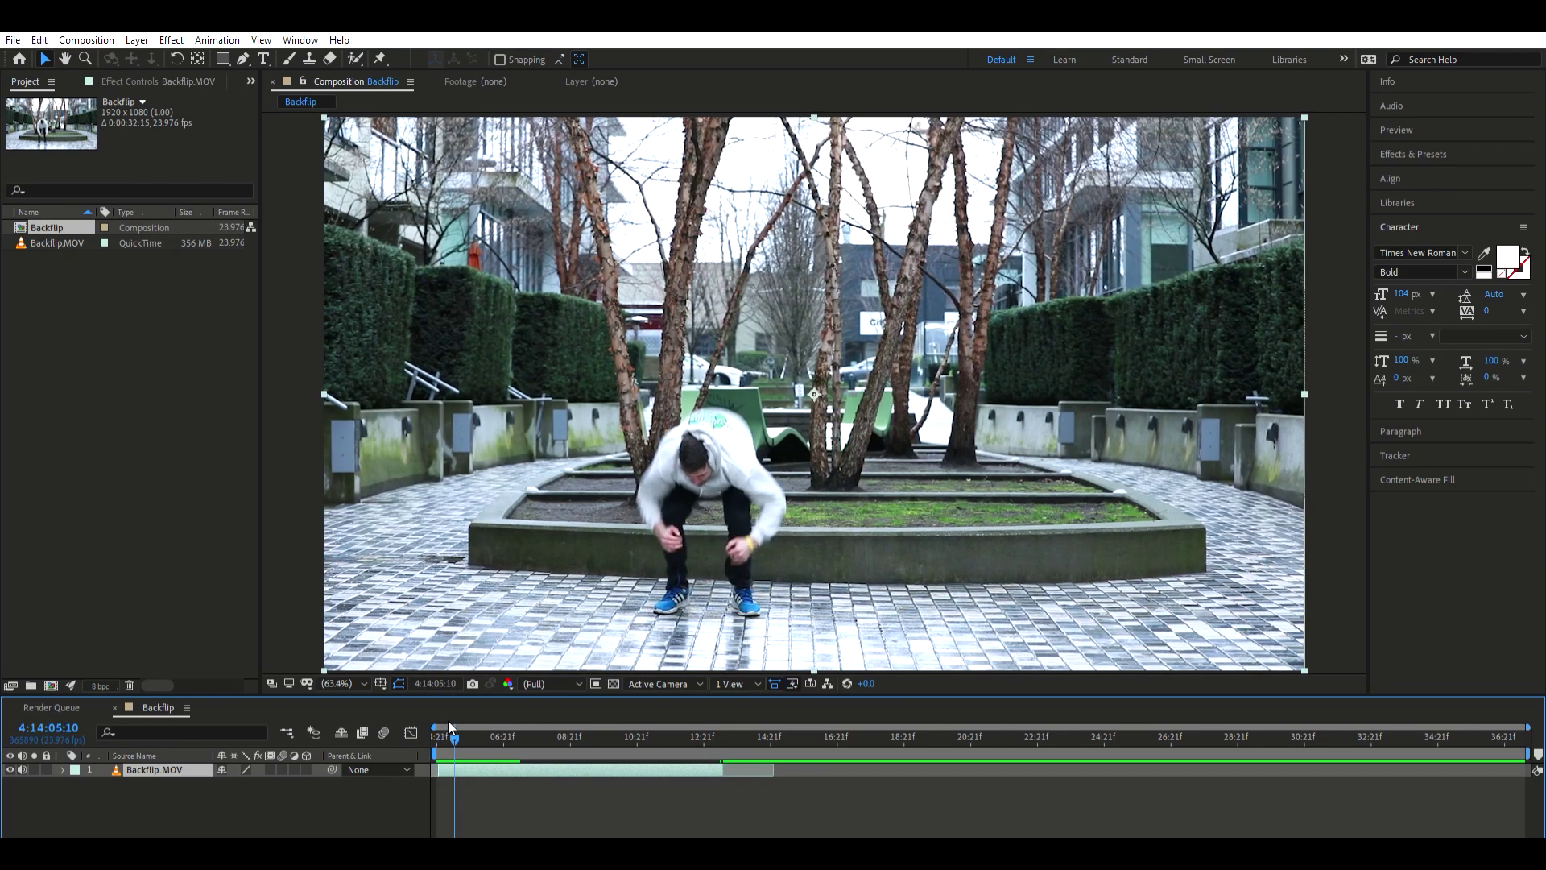
pyautogui.press('space')
pyautogui.press('pageup')
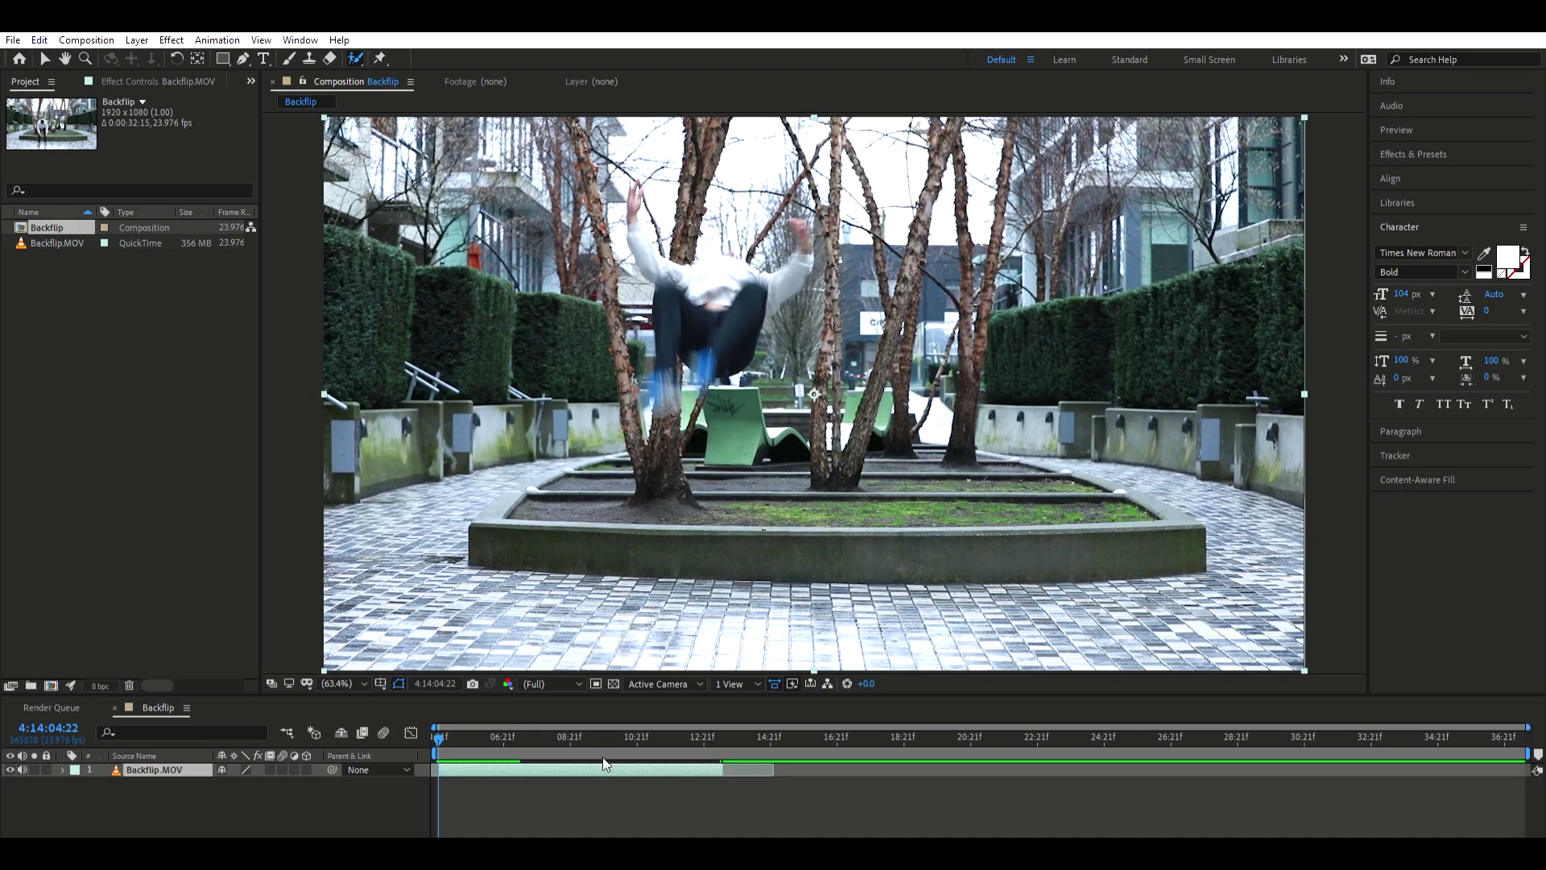
# Step: Open the Backflip.MOV layer for rotoscoping and paint a Roto Brush foreground stroke along the jumper's arms, torso and legs
pyautogui.doubleClick(605, 763)
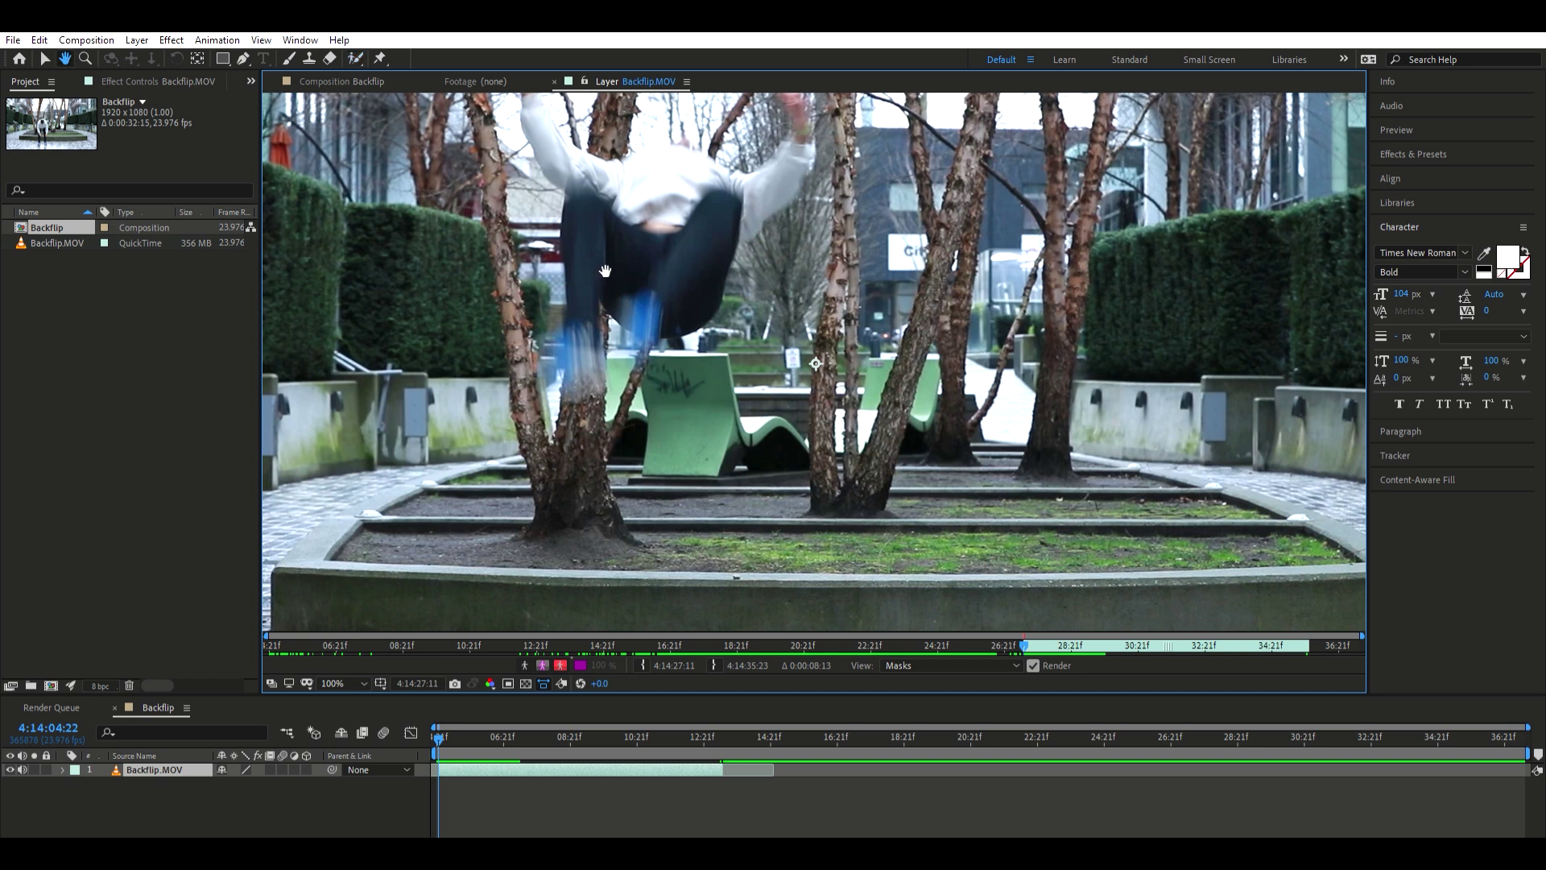
pyautogui.moveTo(605, 270); pyautogui.dragTo(689, 391)
pyautogui.moveTo(618, 156); pyautogui.dragTo(621, 194)
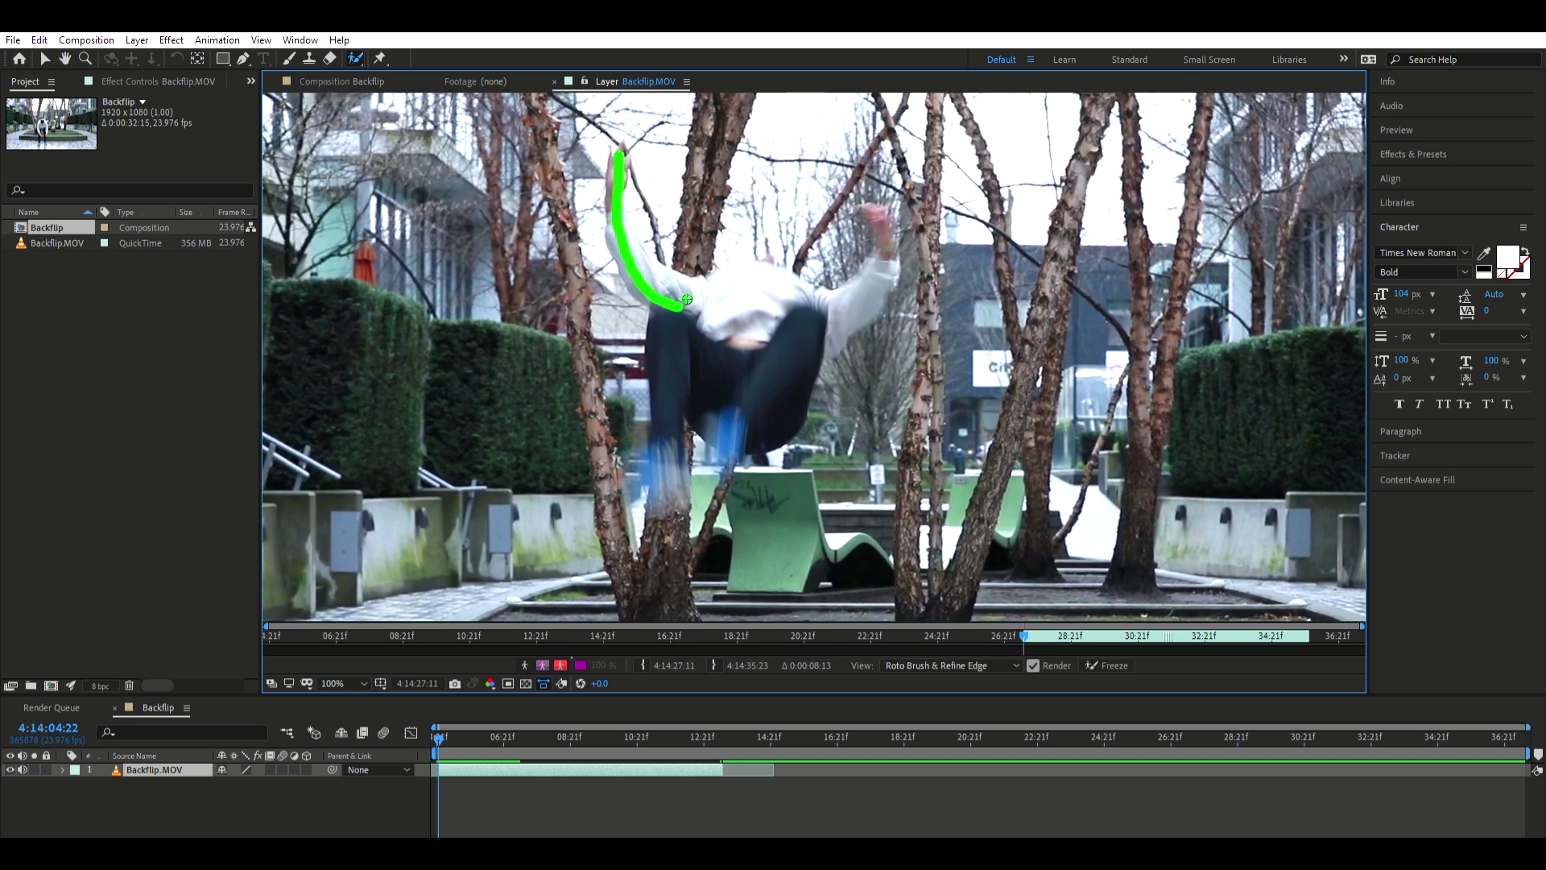
pyautogui.moveTo(664, 343); pyautogui.dragTo(668, 453)
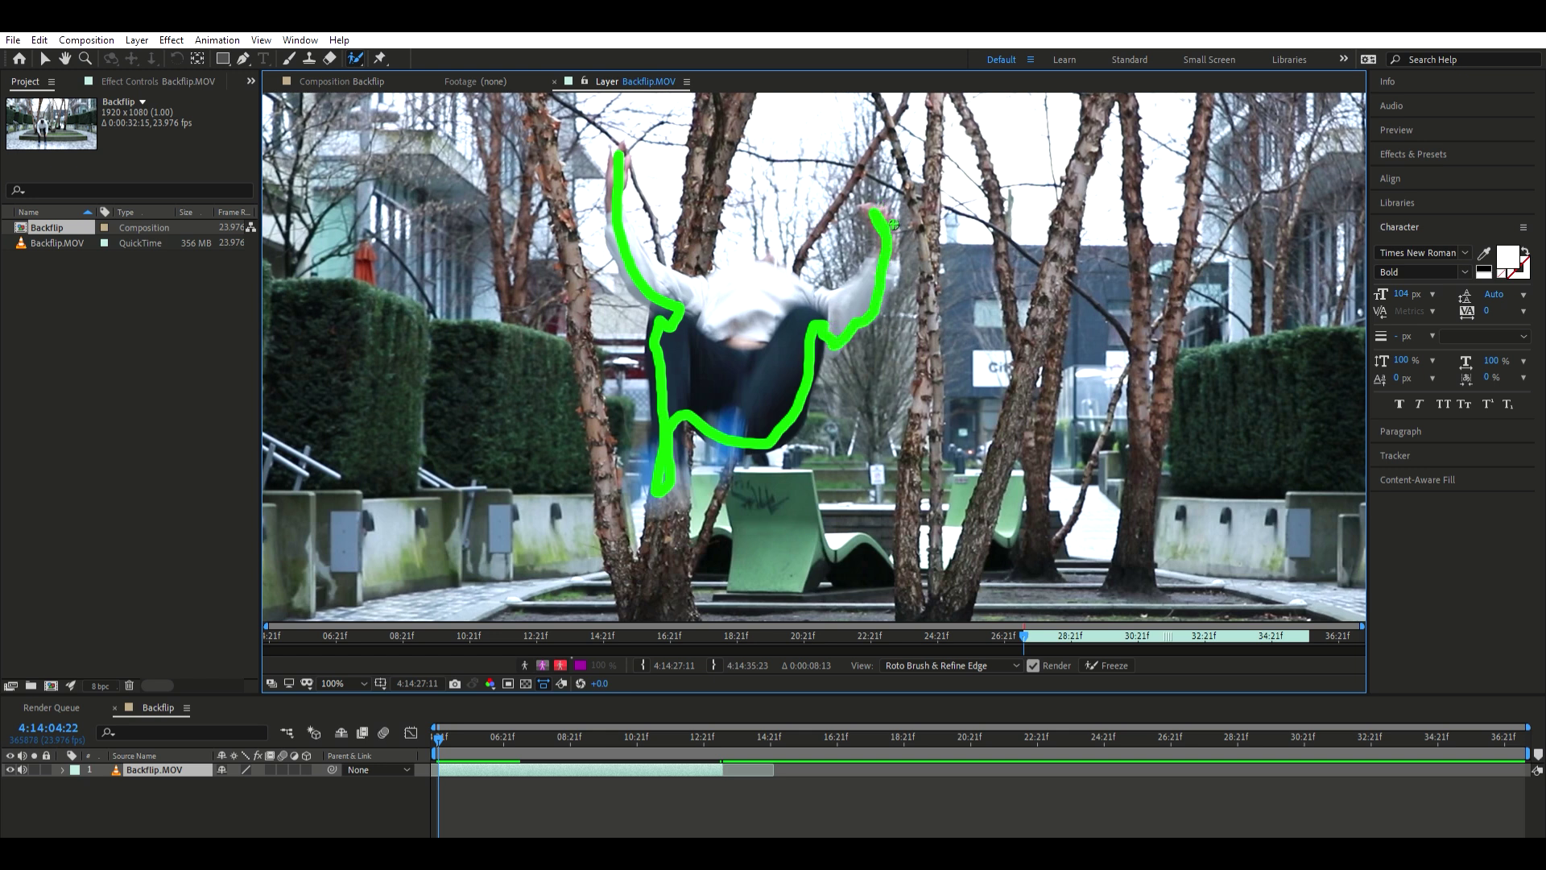
pyautogui.moveTo(761, 260)
pyautogui.mouseDown()
pyautogui.moveTo(681, 284)
pyautogui.moveTo(638, 248)
pyautogui.moveTo(678, 276)
pyautogui.mouseUp()
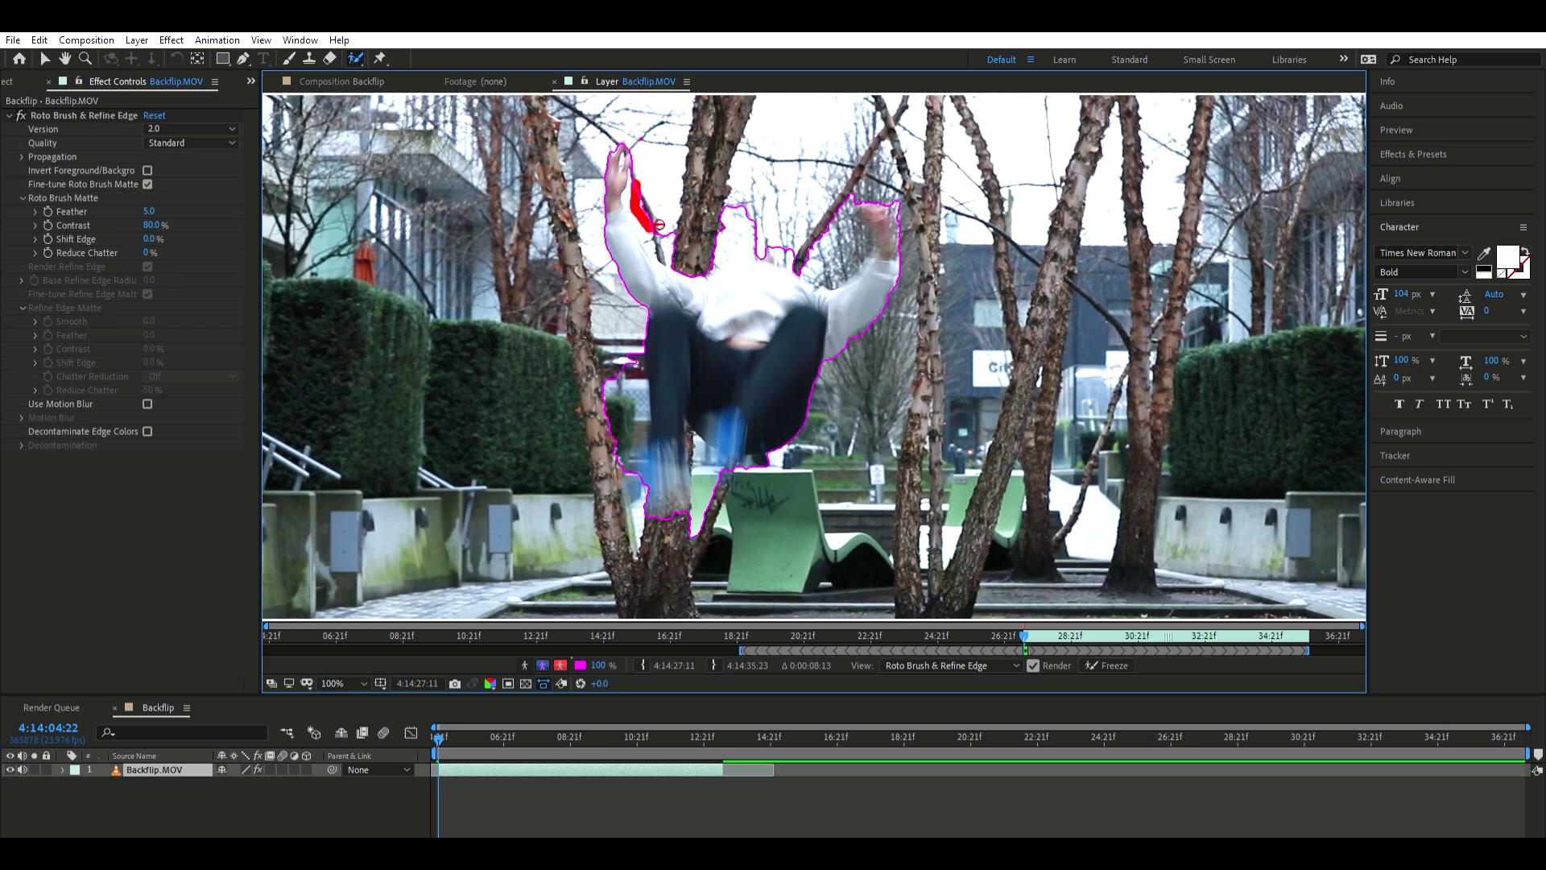
# Step: Subtract the background around the arms, shoulders and legs from the Roto Brush selection on the first frame
pyautogui.moveTo(684, 242); pyautogui.dragTo(694, 241)
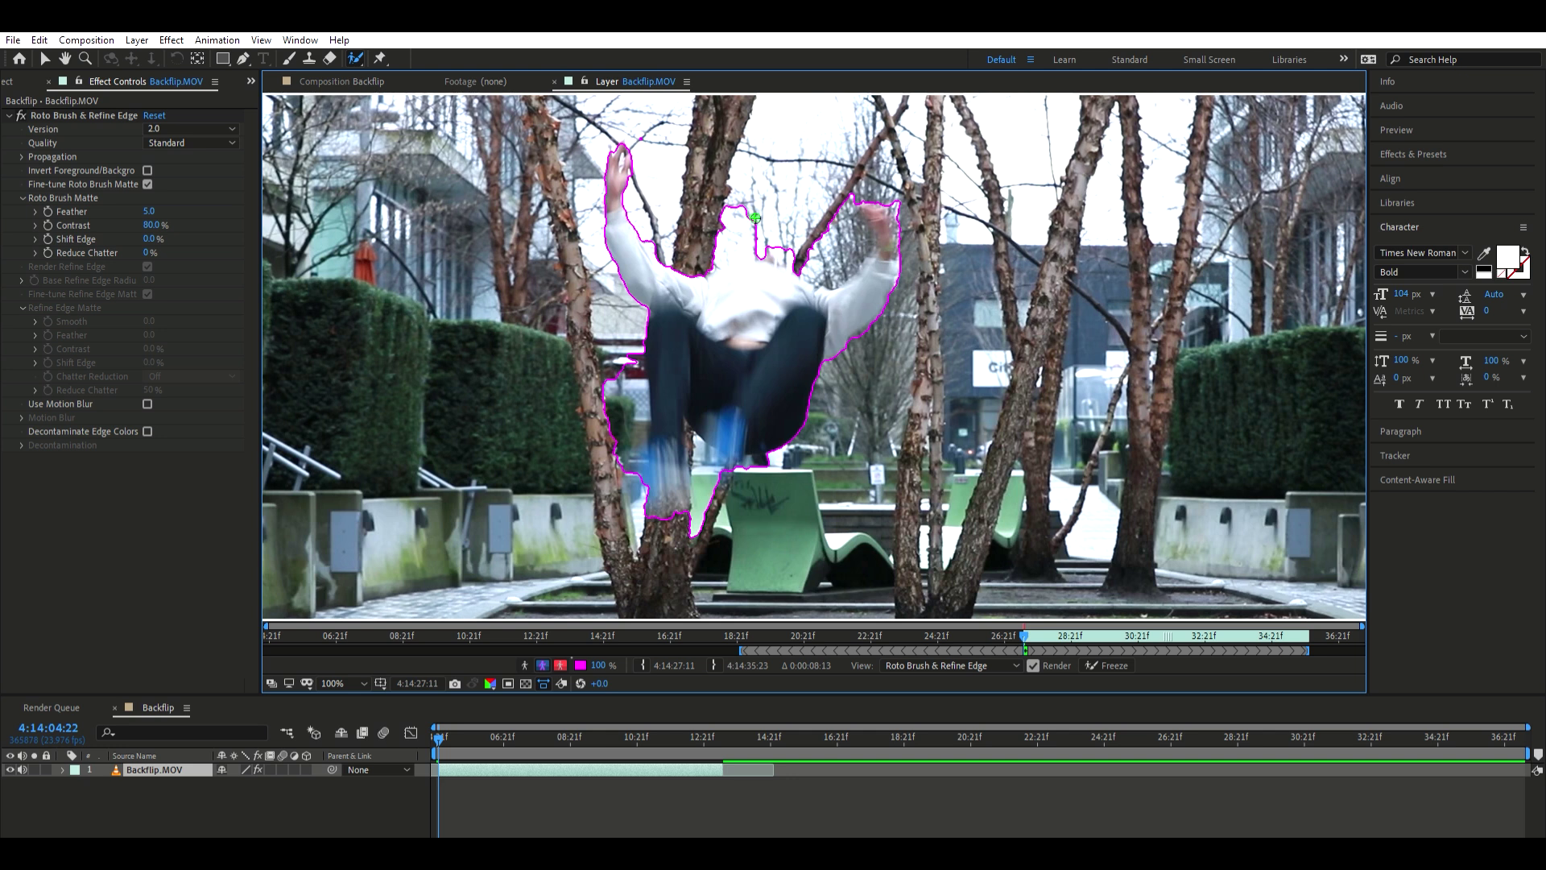
pyautogui.moveTo(790, 253)
pyautogui.mouseDown()
pyautogui.moveTo(724, 223)
pyautogui.moveTo(701, 239)
pyautogui.moveTo(758, 249)
pyautogui.mouseUp()
pyautogui.moveTo(906, 201)
pyautogui.mouseDown()
pyautogui.moveTo(845, 208)
pyautogui.moveTo(856, 246)
pyautogui.moveTo(812, 250)
pyautogui.mouseUp()
pyautogui.moveTo(709, 464); pyautogui.dragTo(631, 355)
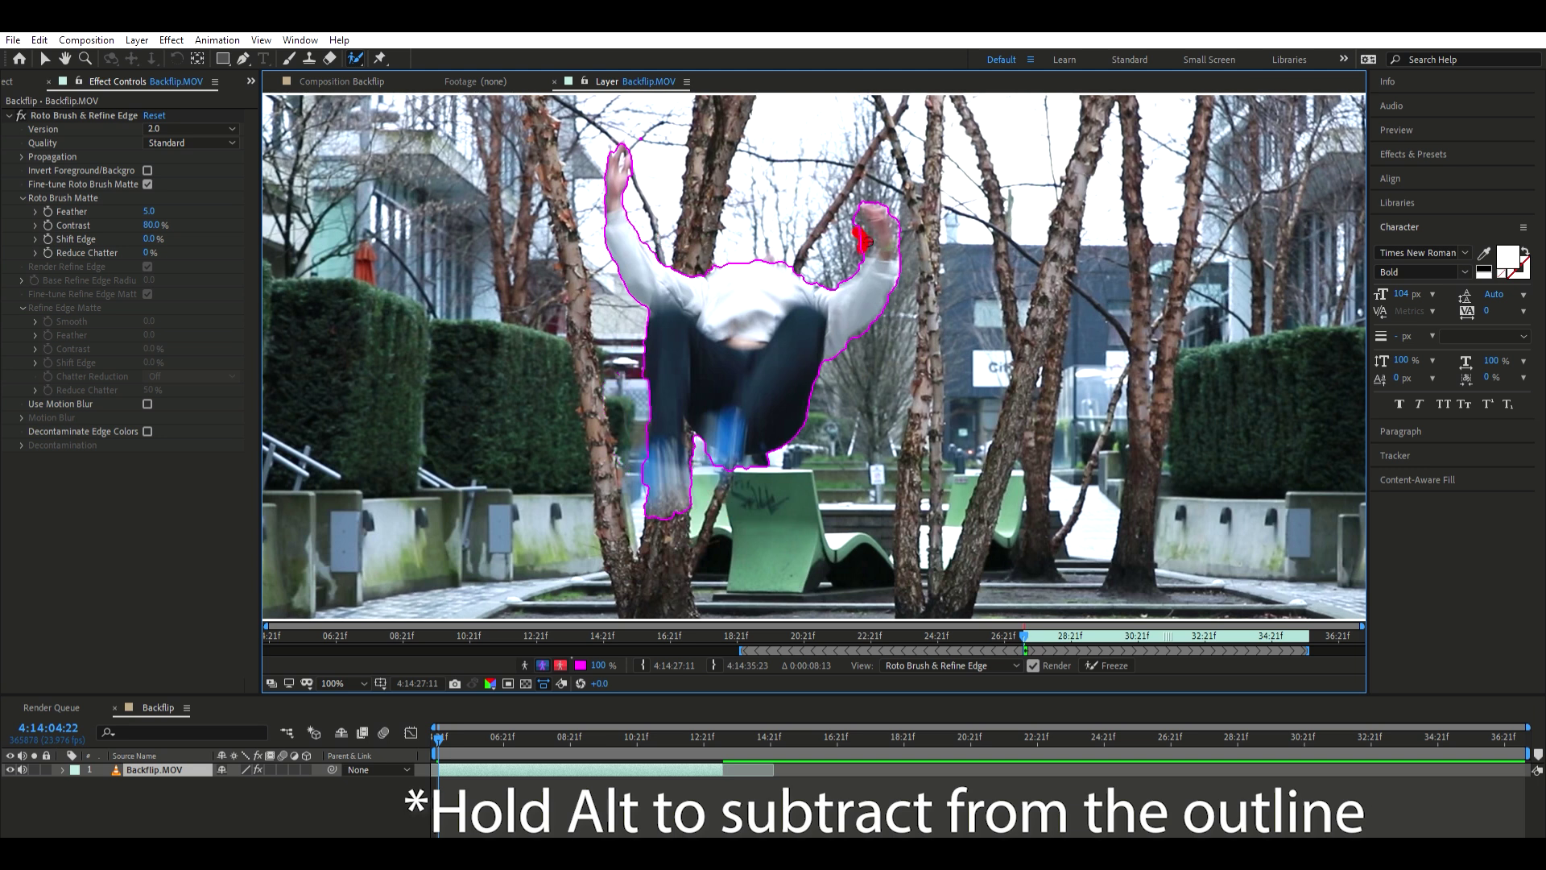
pyautogui.moveTo(862, 238); pyautogui.dragTo(863, 235)
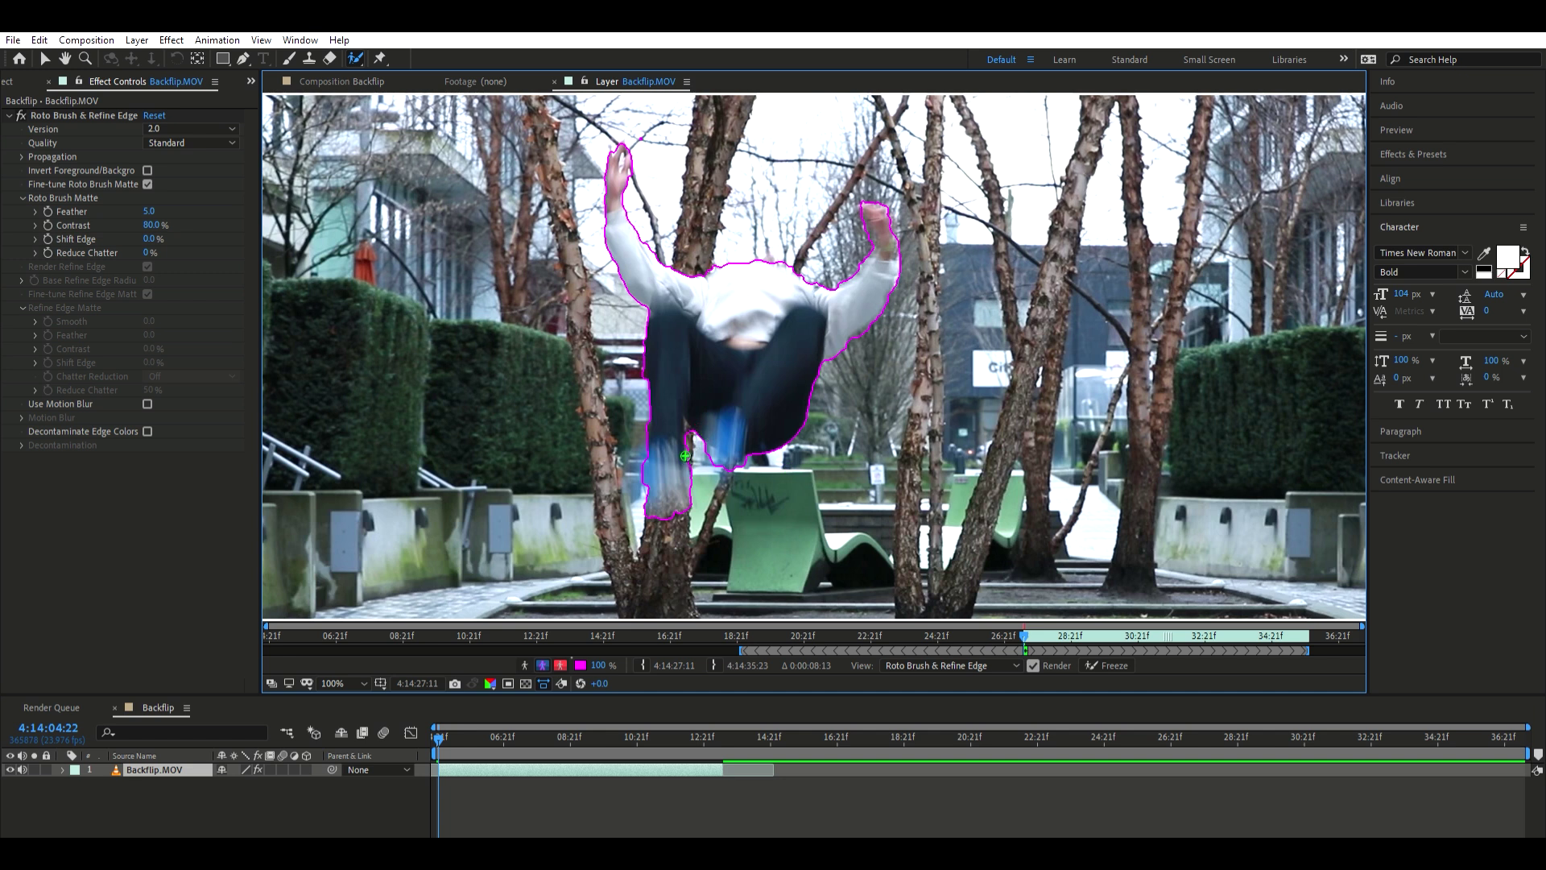
# Step: Advance to 4:14:05:00 and refine the Roto Brush outline around the jumper's lower back and raised hand
pyautogui.press('pagedown')
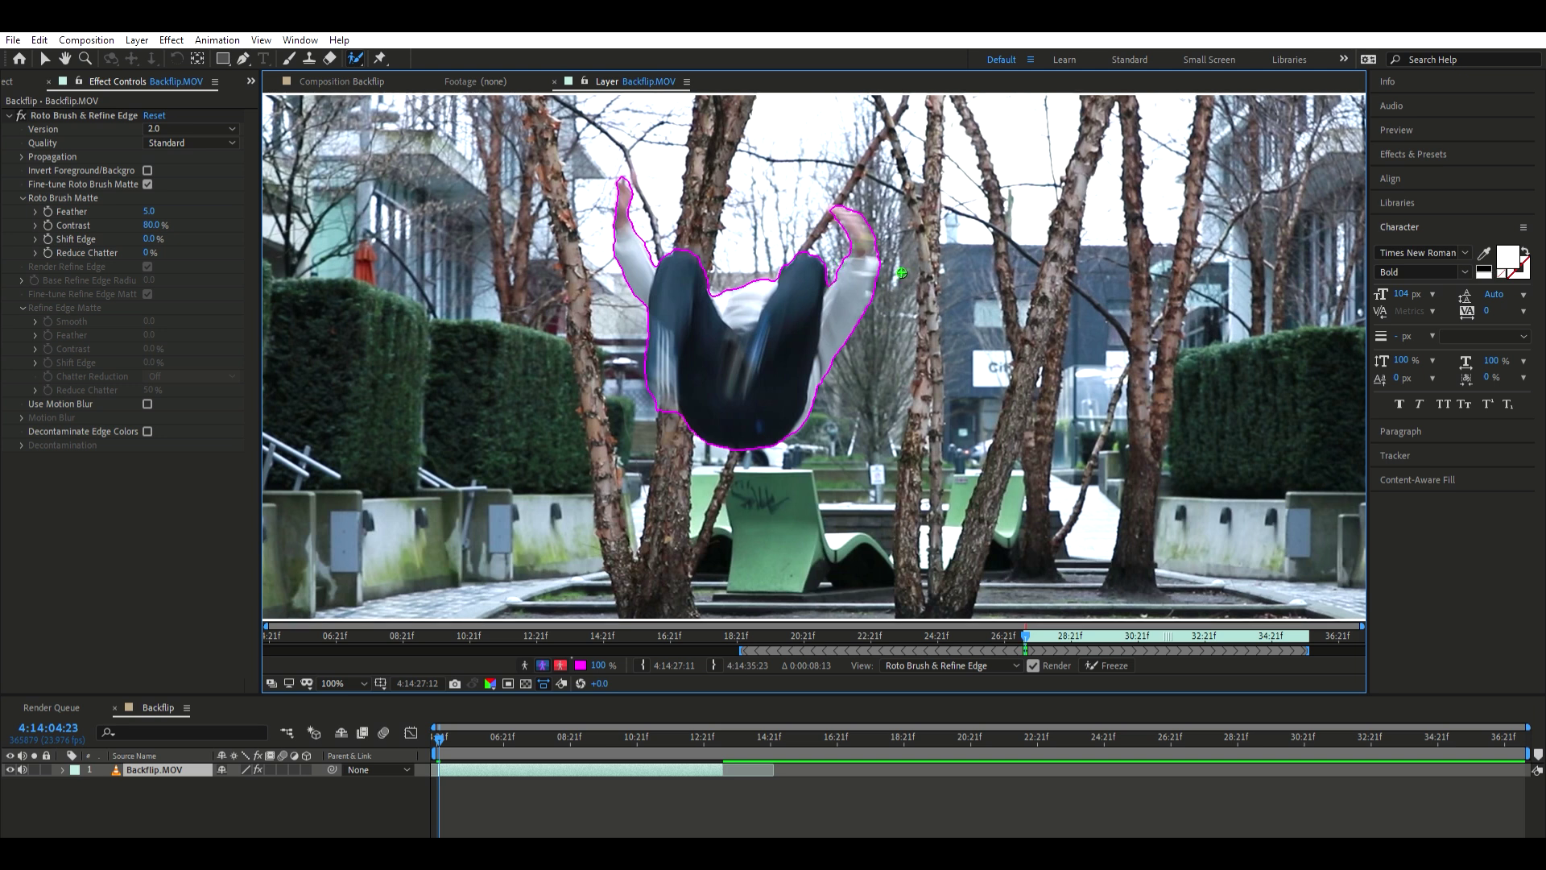
pyautogui.press('pagedown')
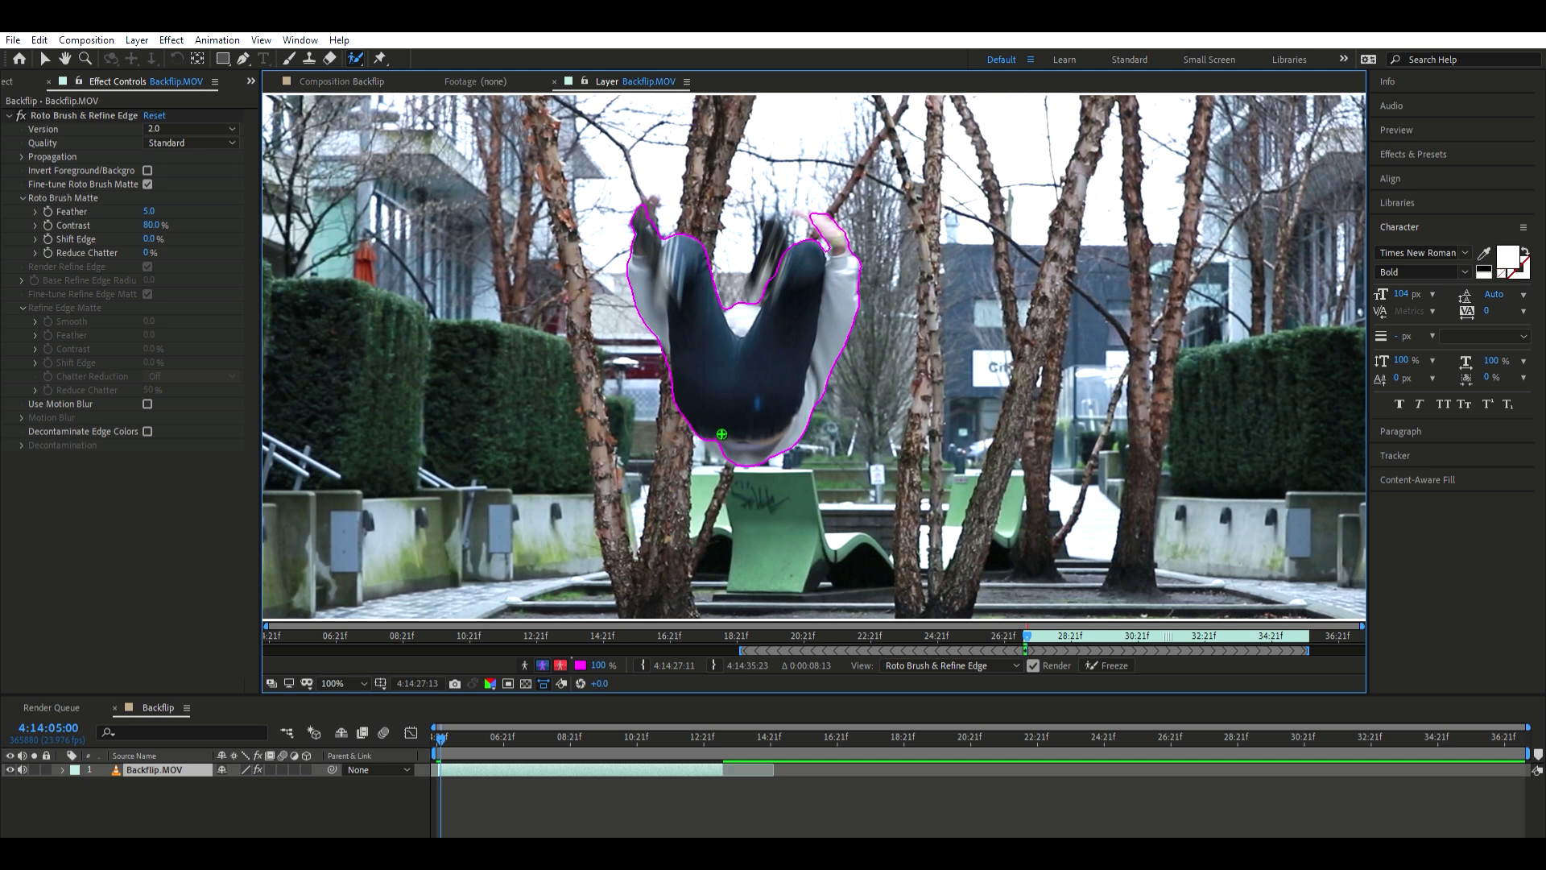
pyautogui.moveTo(717, 435); pyautogui.dragTo(700, 443)
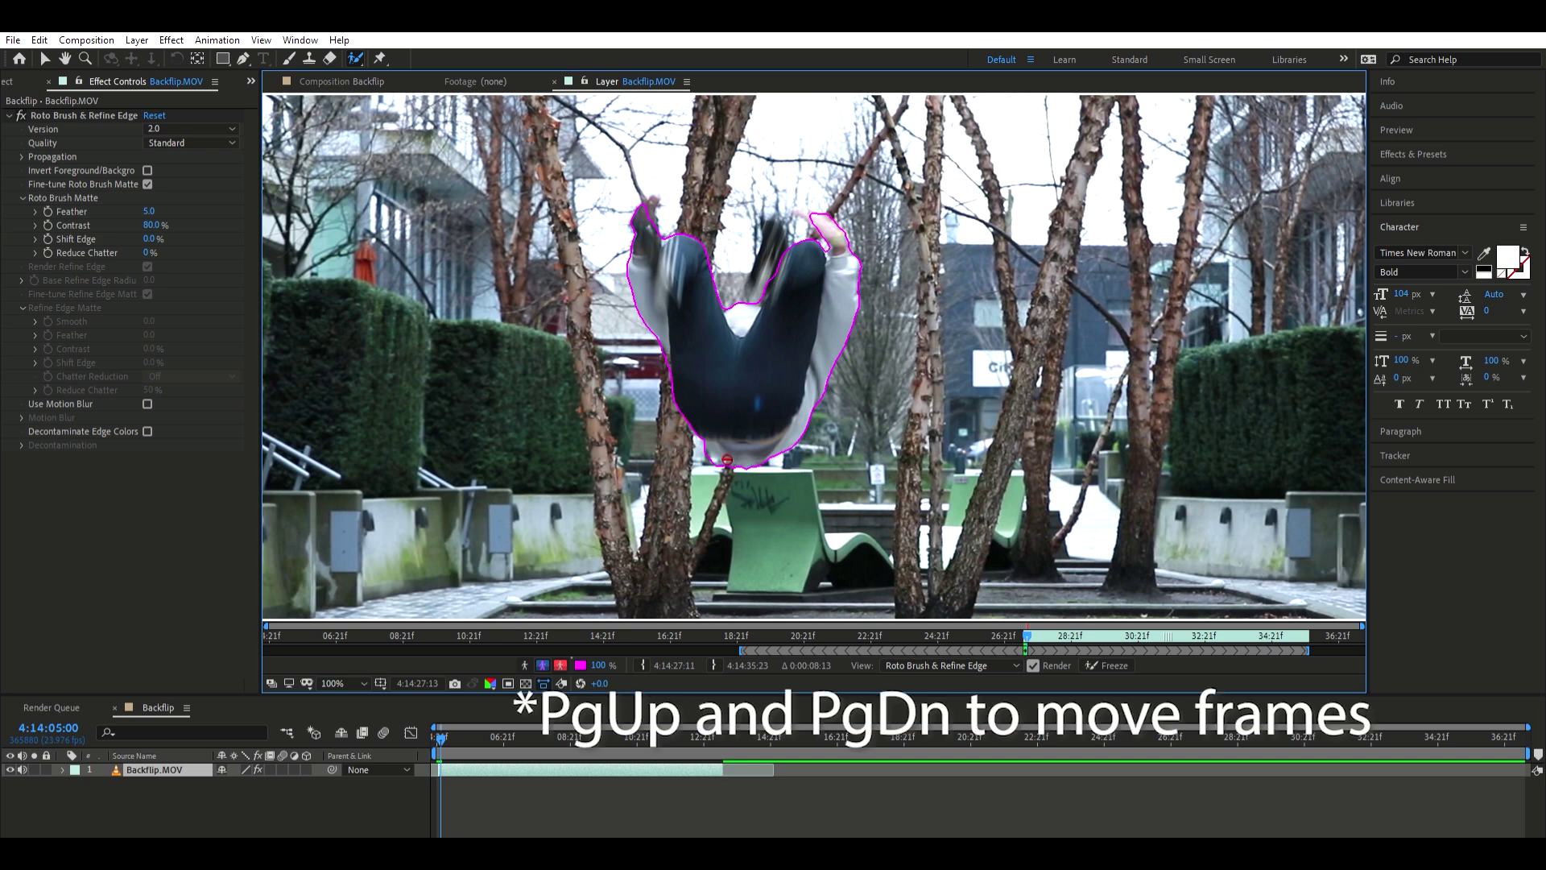
pyautogui.moveTo(721, 457); pyautogui.dragTo(722, 461)
pyautogui.moveTo(818, 211); pyautogui.dragTo(815, 214)
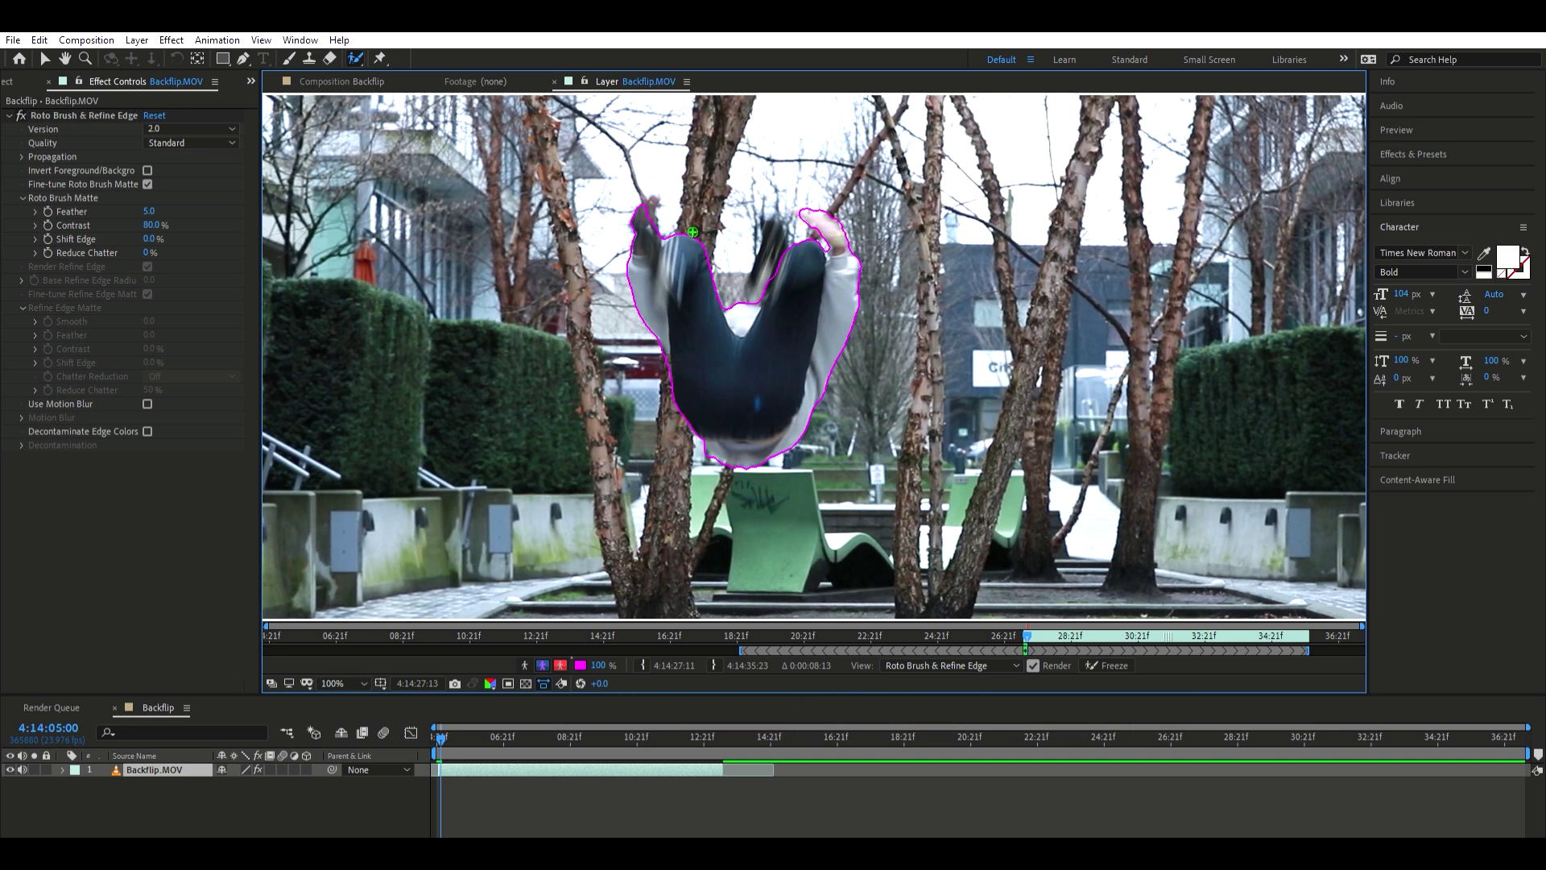
# Step: Add both raised feet to the Roto Brush selection at 4:14:05:01 and subtract the background beside them
pyautogui.press('pagedown')
pyautogui.moveTo(667, 153); pyautogui.dragTo(685, 208)
pyautogui.moveTo(796, 236); pyautogui.dragTo(798, 178)
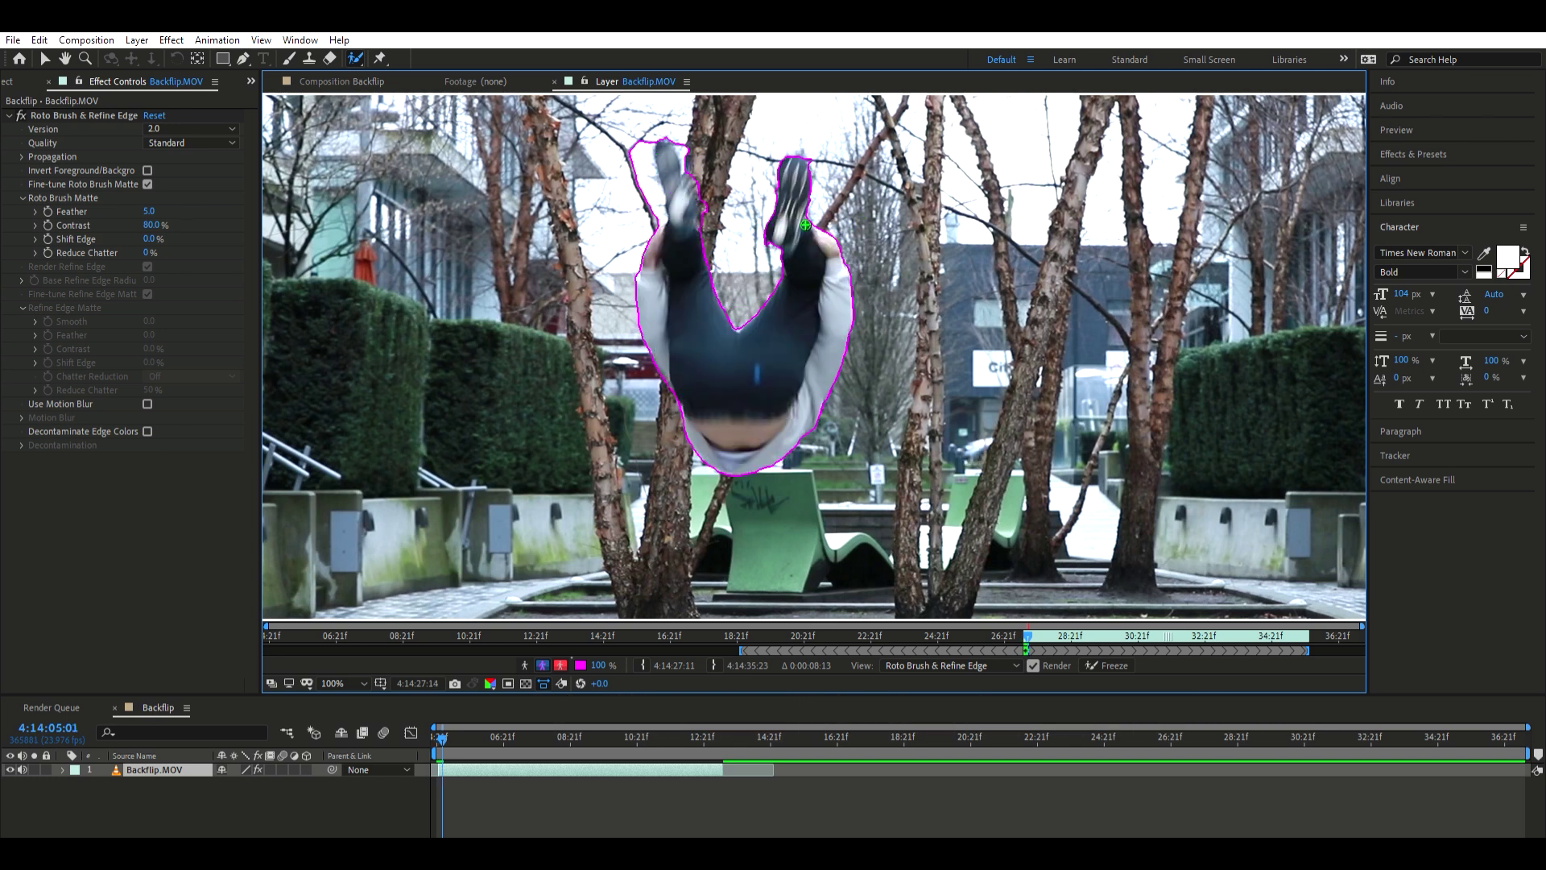
pyautogui.moveTo(651, 148); pyautogui.dragTo(648, 216)
pyautogui.press('pagedown')
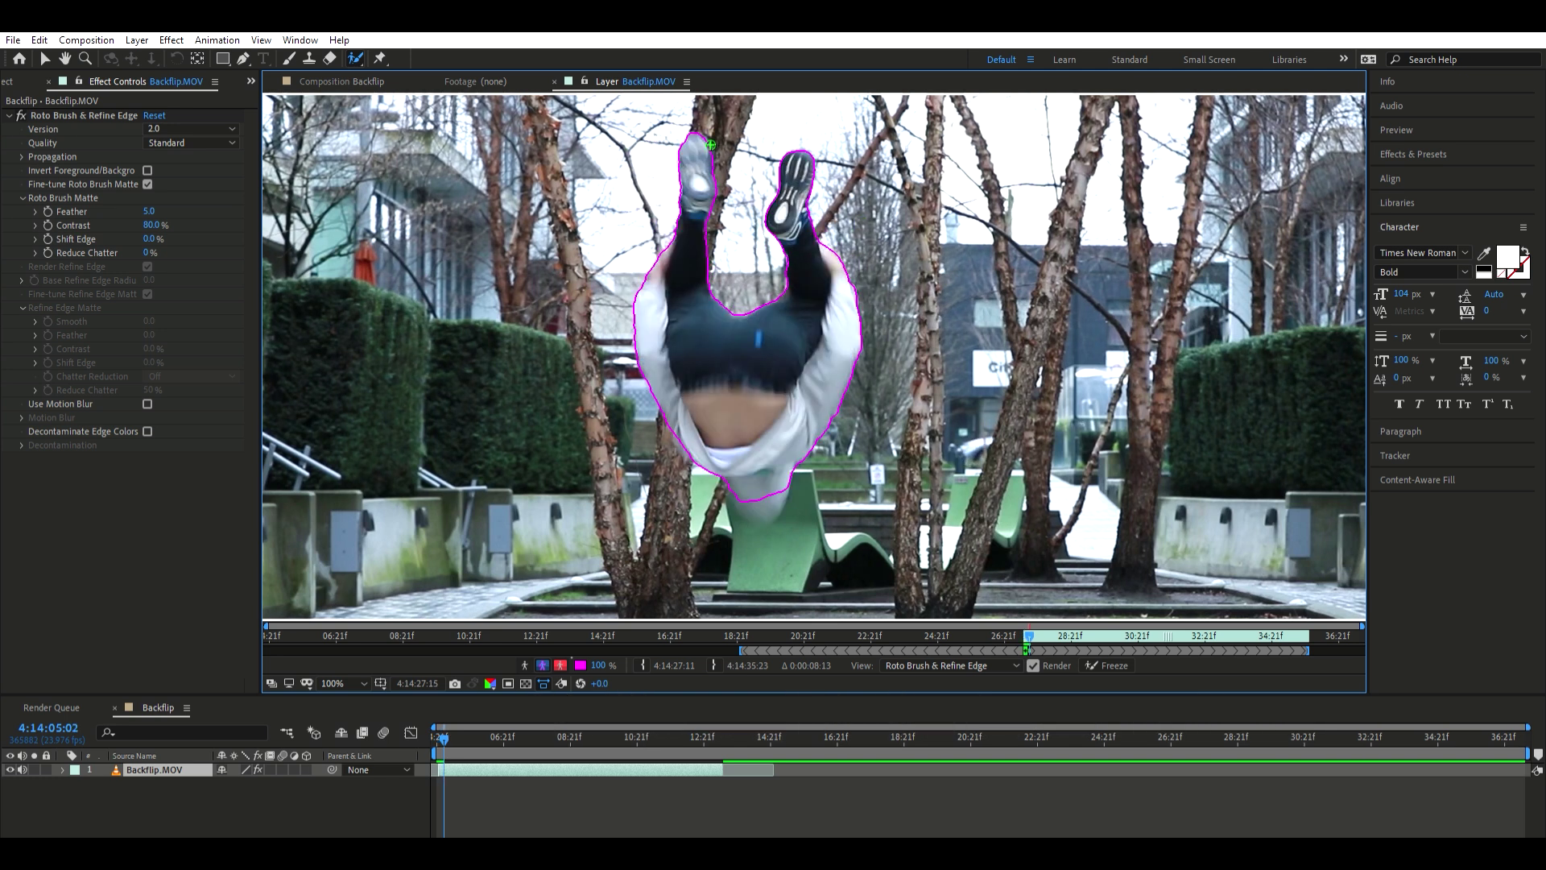
# Step: Add both lower legs to the Roto Brush selection at 4:14:05:07 and correct the leg outline on the next frame
pyautogui.press('pagedown')
pyautogui.press('pagedown')
pyautogui.press('pagedown')
pyautogui.press('pagedown')
pyautogui.press('pagedown')
pyautogui.moveTo(863, 340); pyautogui.dragTo(842, 504)
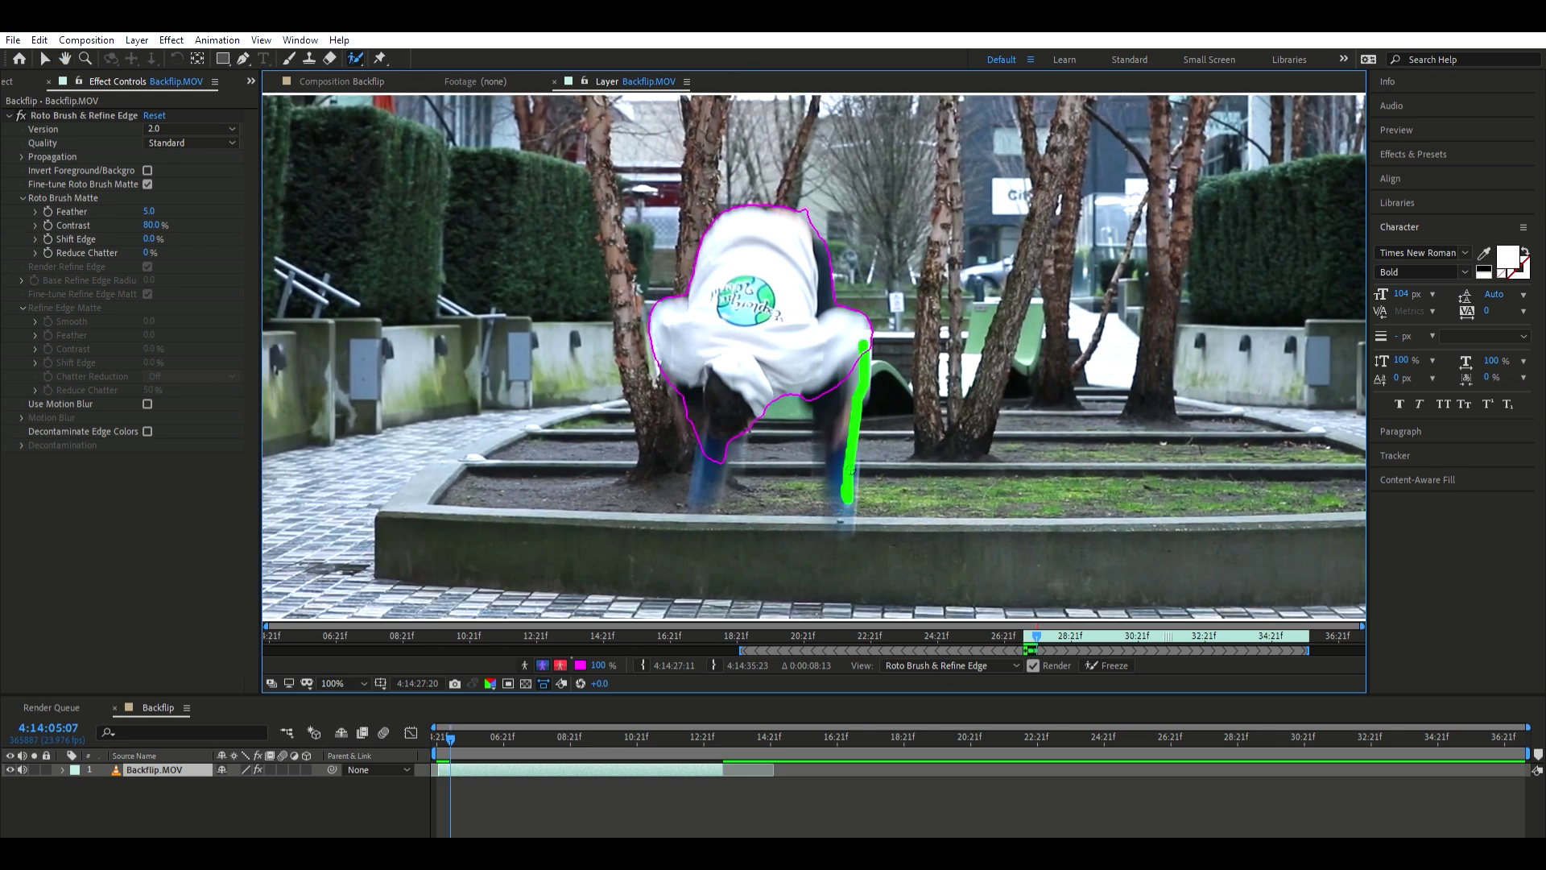
pyautogui.moveTo(623, 375); pyautogui.dragTo(657, 491)
pyautogui.moveTo(812, 466); pyautogui.dragTo(802, 515)
pyautogui.moveTo(874, 422); pyautogui.dragTo(882, 459)
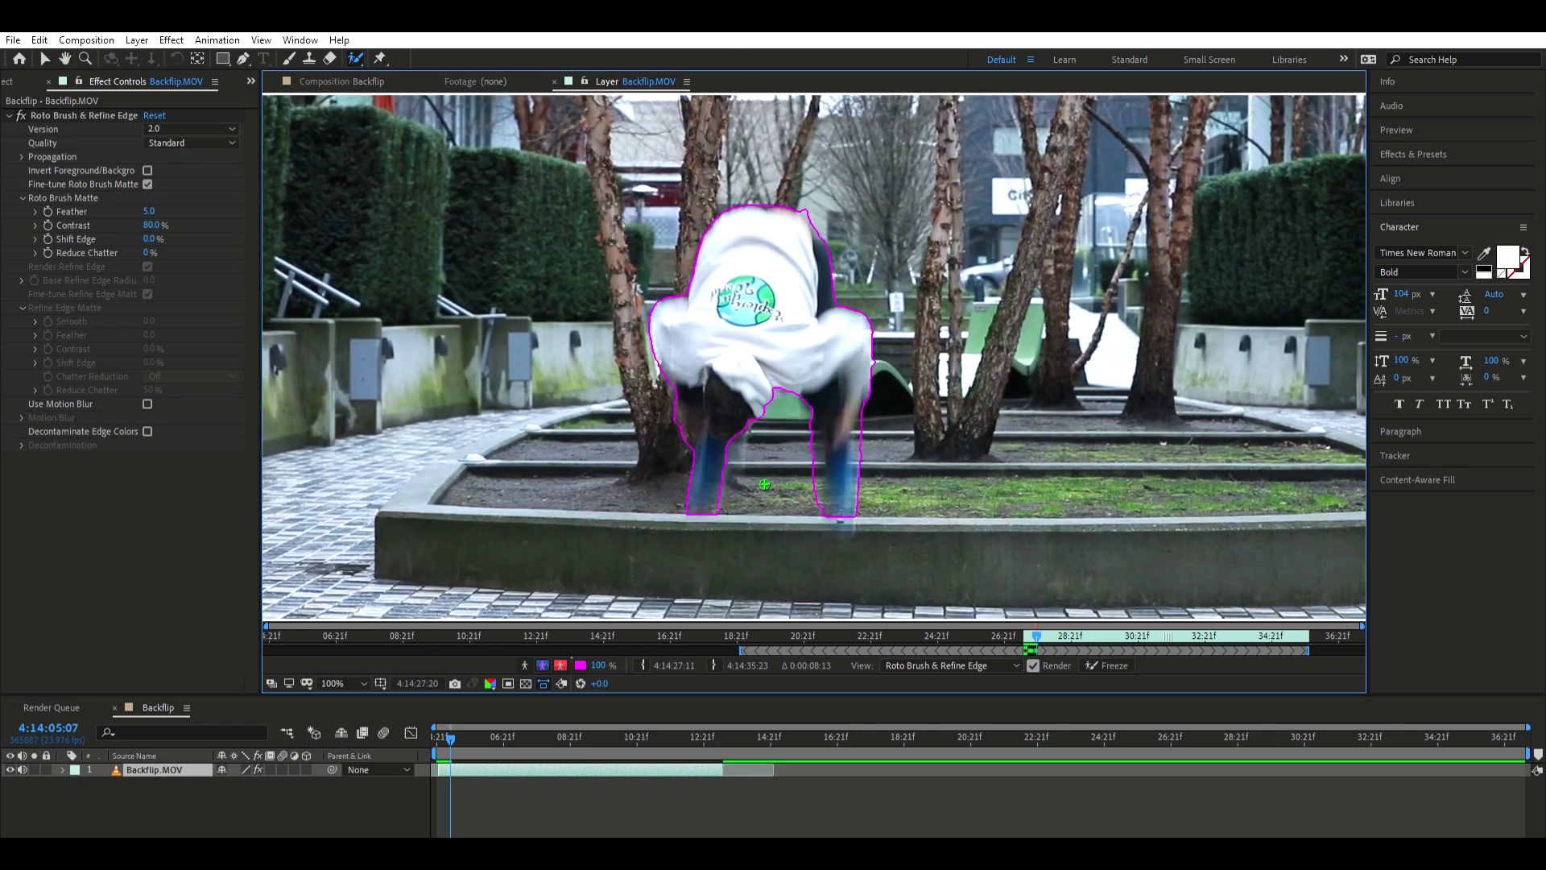
pyautogui.press('pagedown')
pyautogui.moveTo(770, 483)
pyautogui.mouseDown()
pyautogui.moveTo(765, 535)
pyautogui.moveTo(727, 513)
pyautogui.mouseUp()
# Step: Propagate the Roto Brush outline frame by frame through the landing up to 4:14:05:15
pyautogui.press('pagedown')
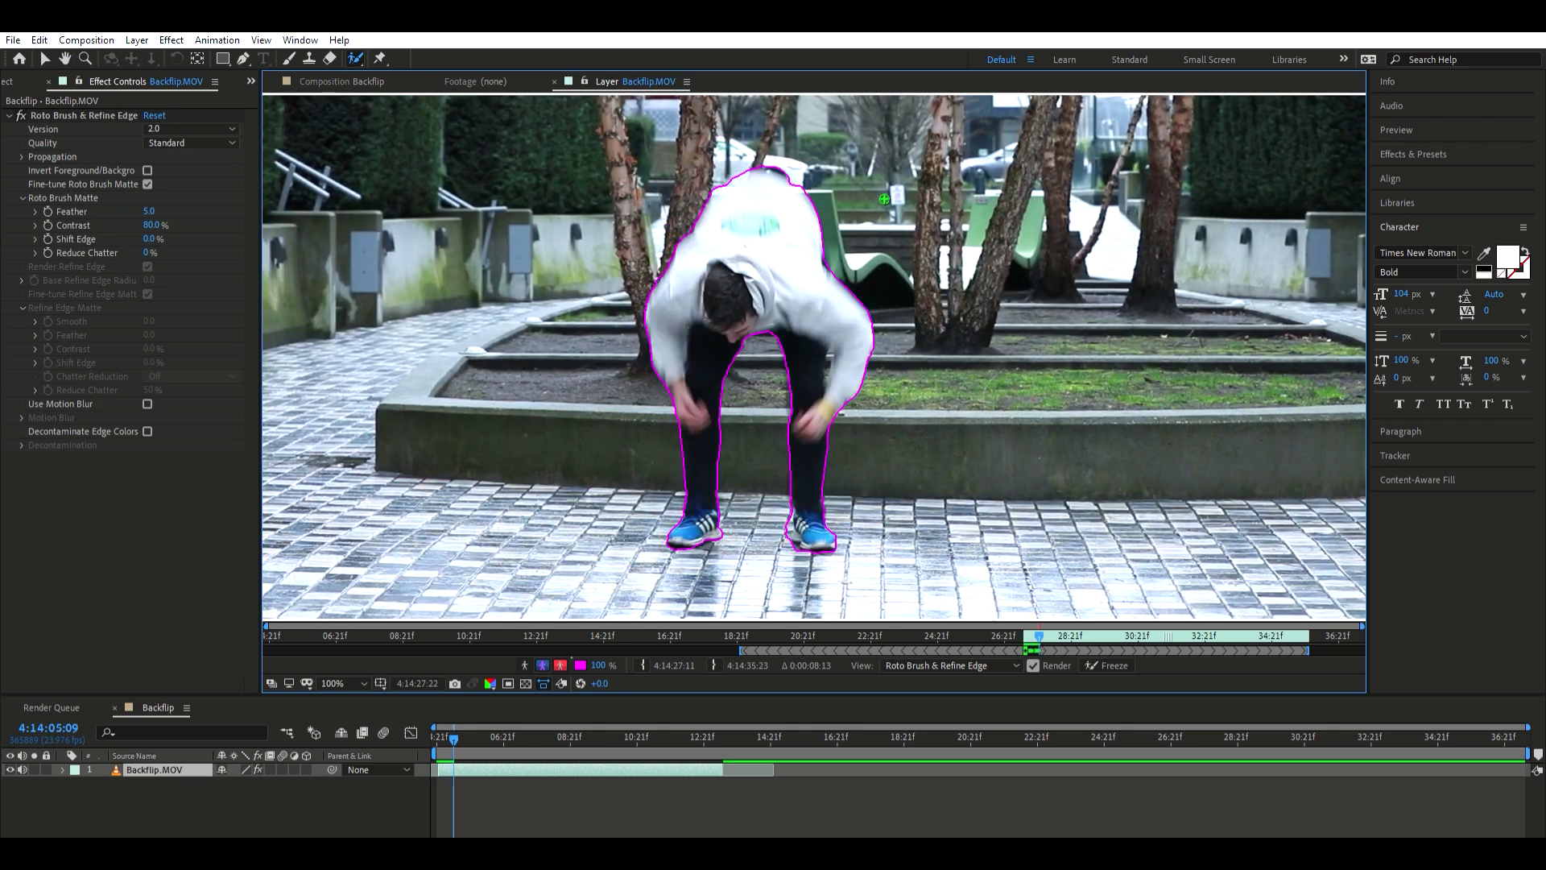
pyautogui.press('pagedown')
pyautogui.press('pagedown')
pyautogui.press('pagedown')
pyautogui.press('pagedown')
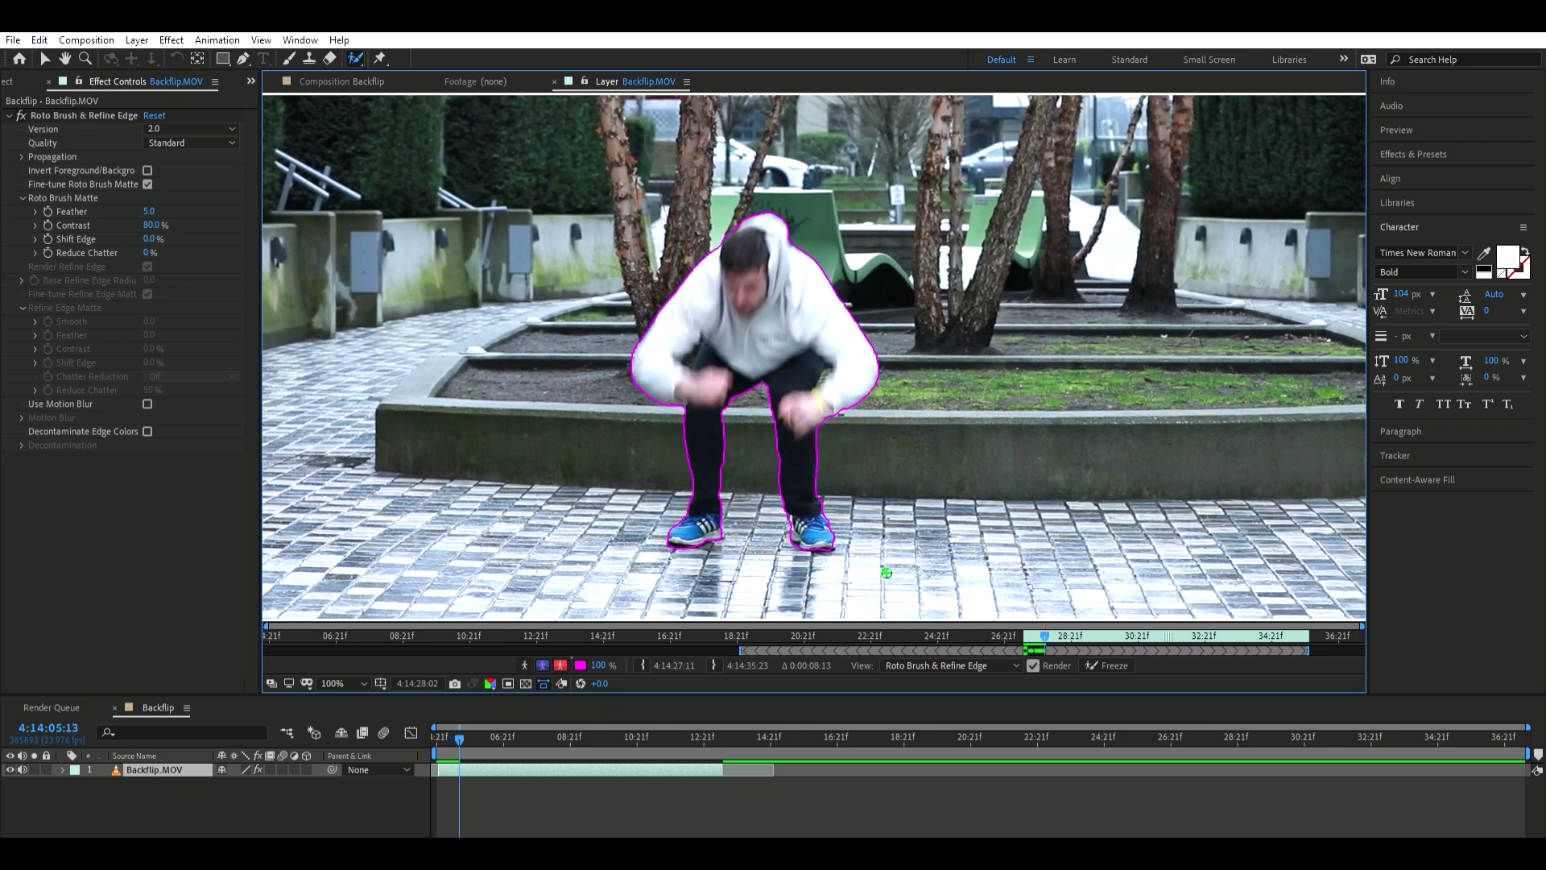
pyautogui.press('pagedown')
# Step: Continue propagating the Roto Brush outline to 4:14:05:21, refining it around the arms
pyautogui.press('pagedown')
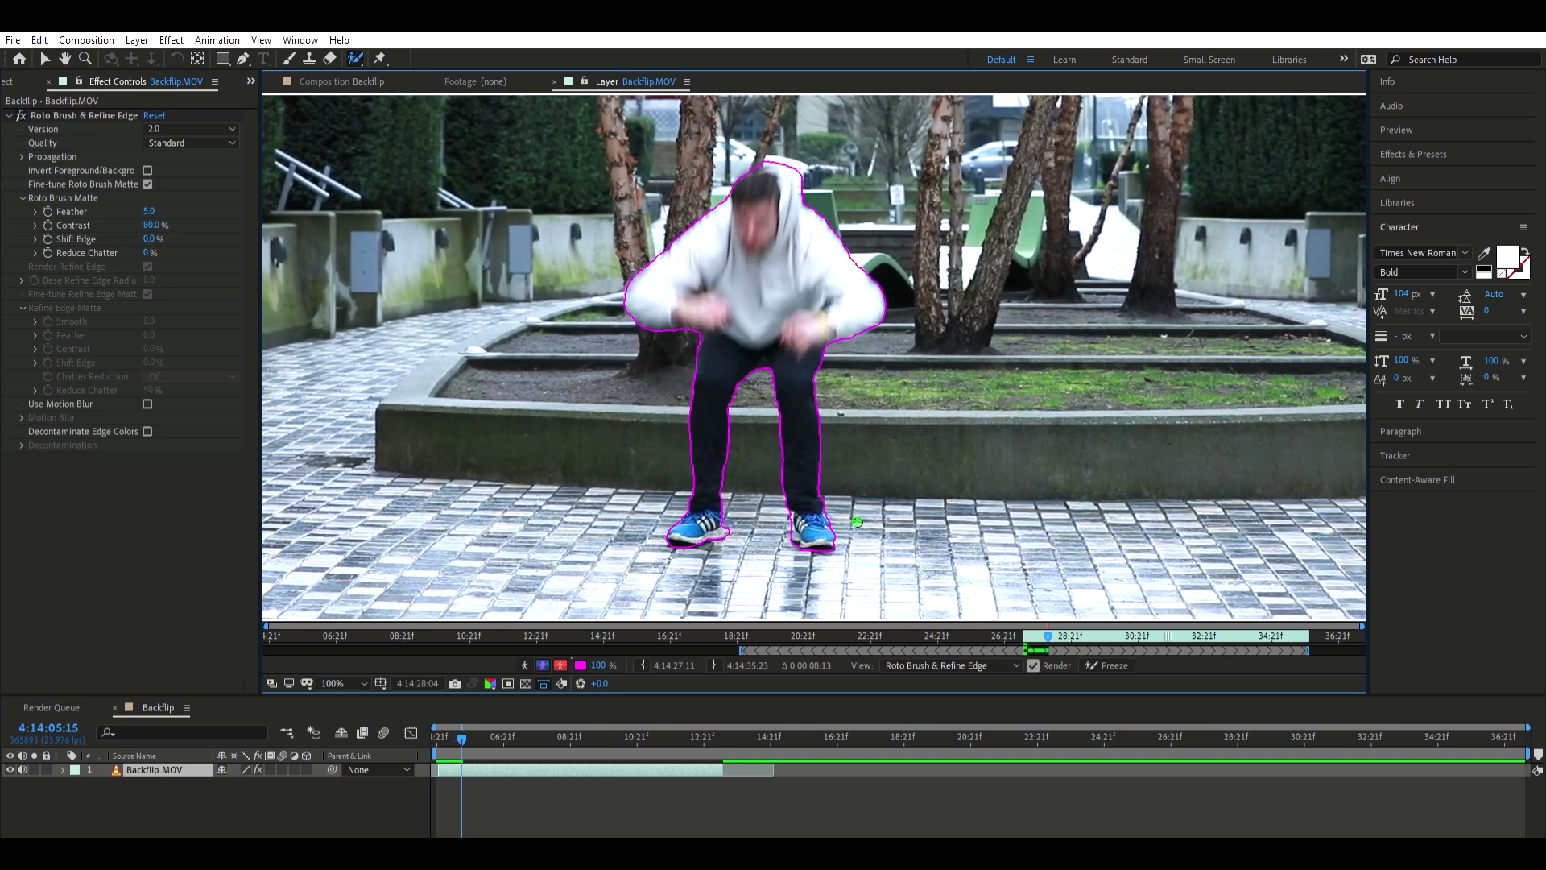
pyautogui.press('pagedown')
pyautogui.press('pagedown')
pyautogui.press('h')
pyautogui.press('pagedown')
pyautogui.press('pagedown')
pyautogui.press('pagedown')
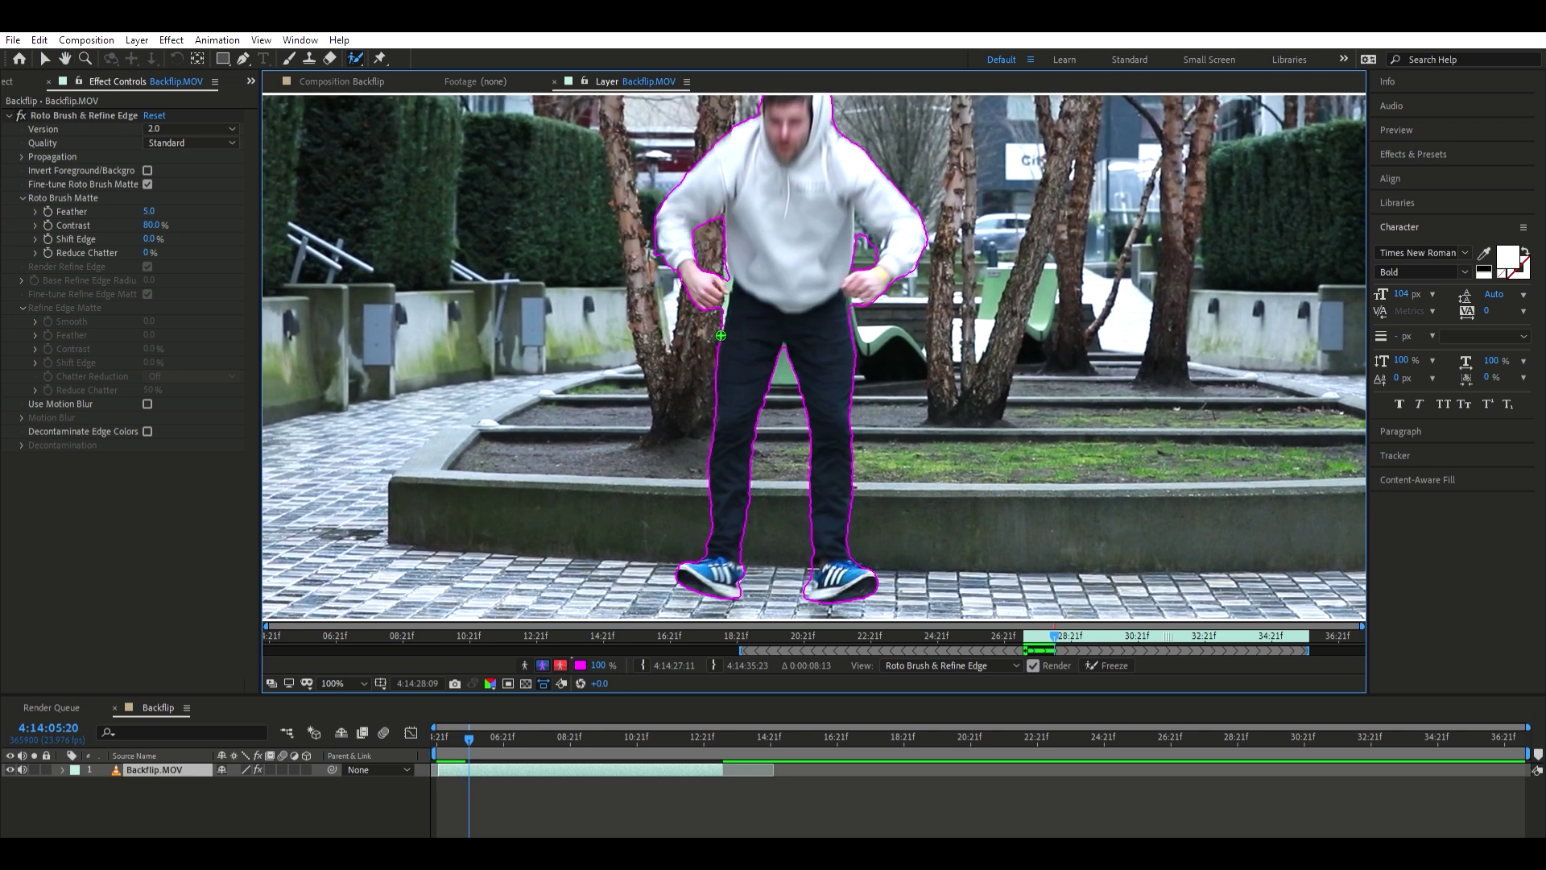
pyautogui.press('pagedown')
pyautogui.hotkey('alt', 'w')
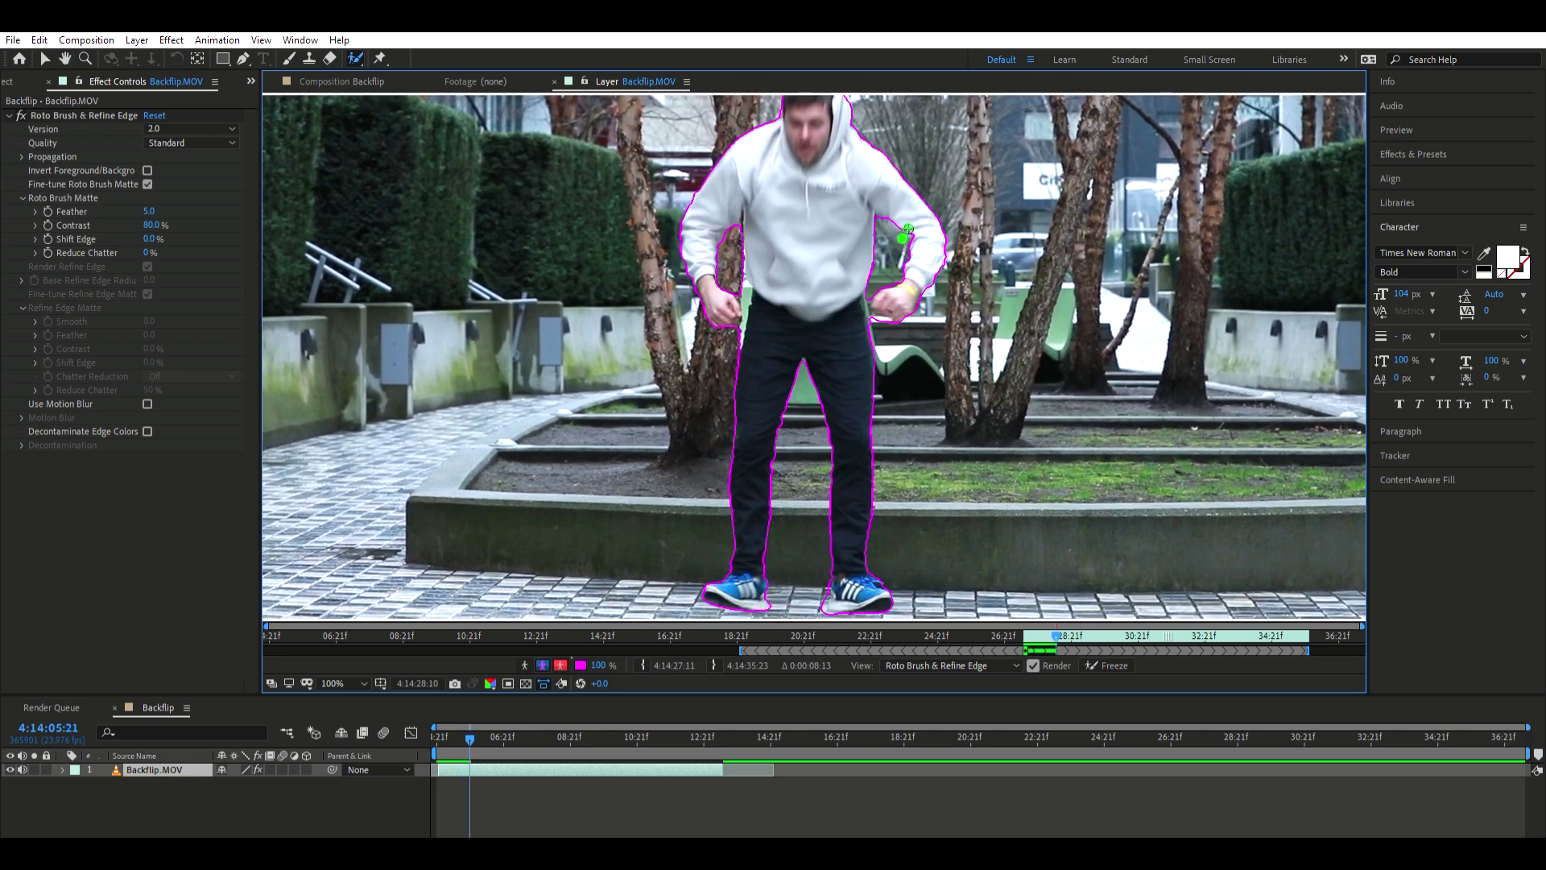
# Step: Recheck the Roto Brush outline on the frames just before 4:14:05:21
pyautogui.press('pageup')
pyautogui.press('pageup')
pyautogui.press('pageup')
pyautogui.press('pagedown')
pyautogui.press('pagedown')
pyautogui.press('pagedown')
pyautogui.press('pagedown')
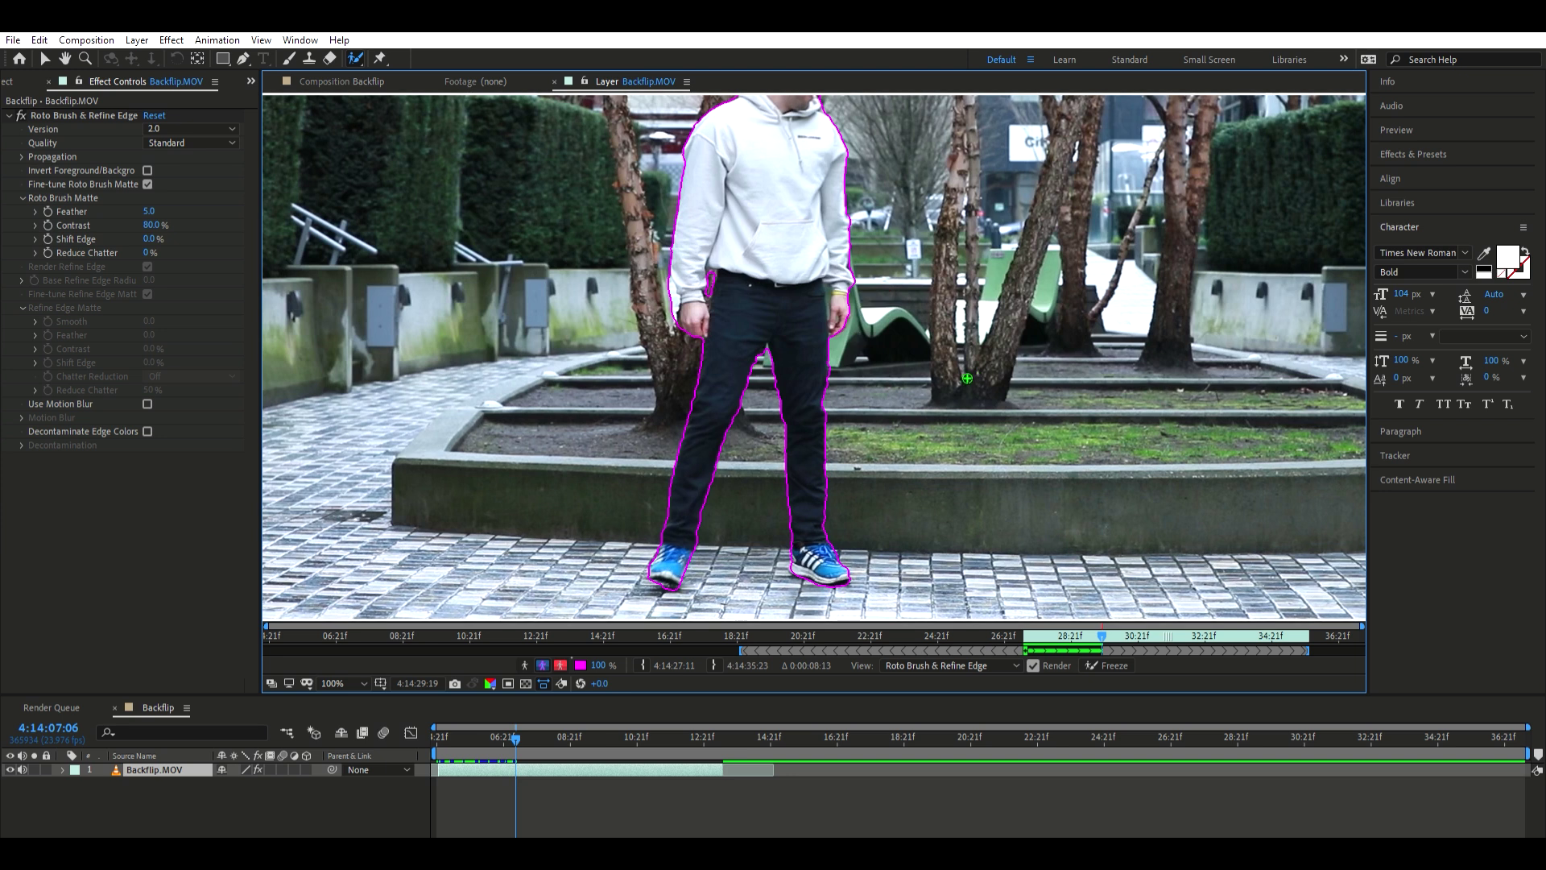
# Step: Propagate the Roto Brush outline from 4:14:07:06 past 4:14:07:12, checking the hands and shoes on each frame
pyautogui.press('pagedown')
pyautogui.press('pagedown')
pyautogui.press('pagedown')
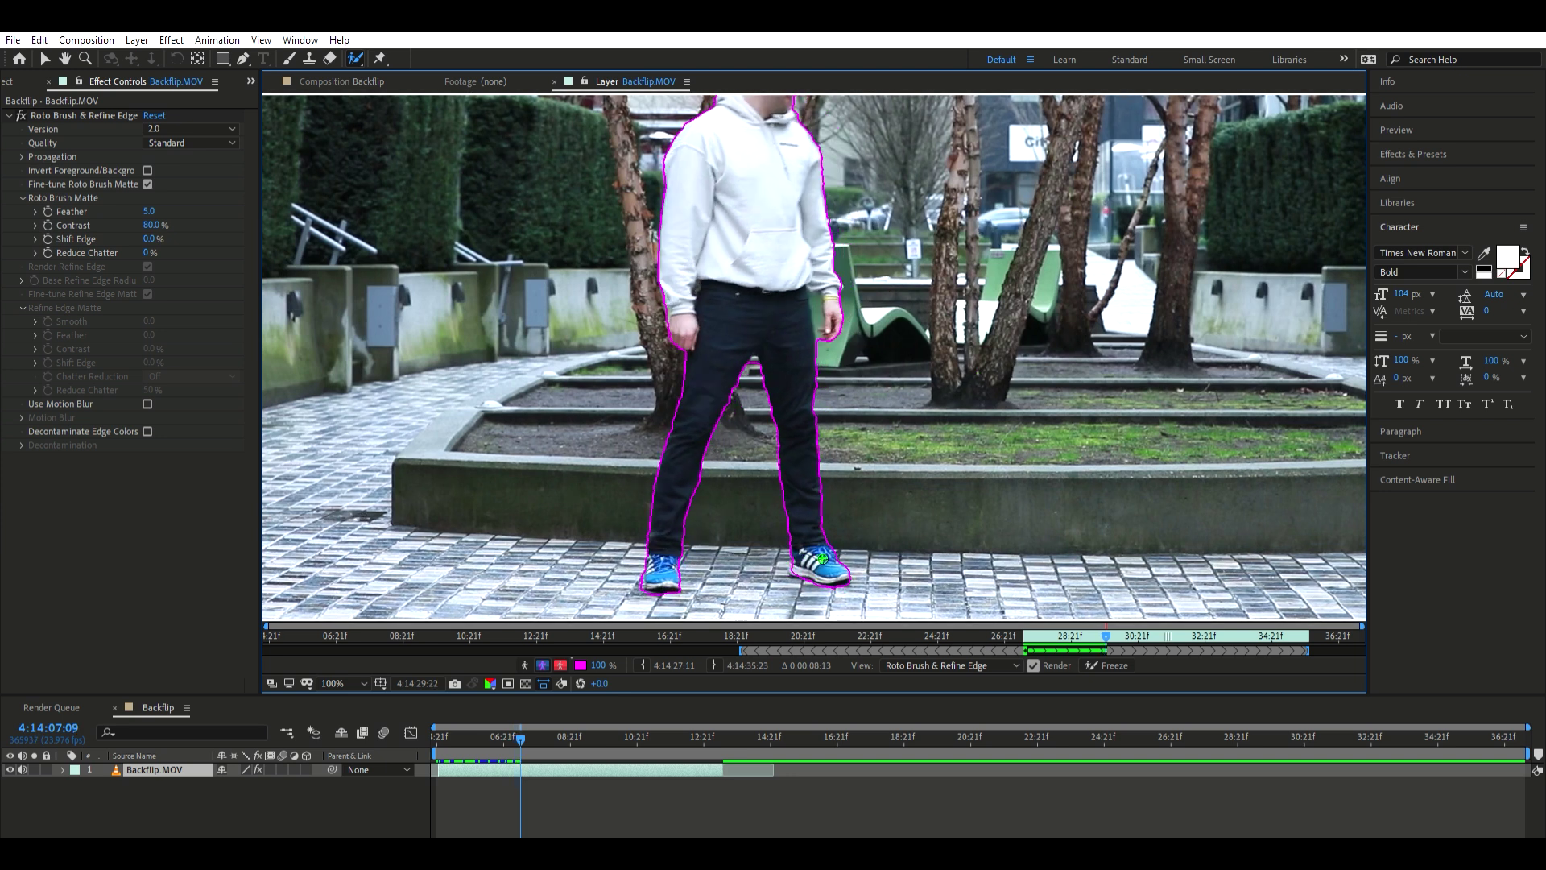
pyautogui.press('pagedown')
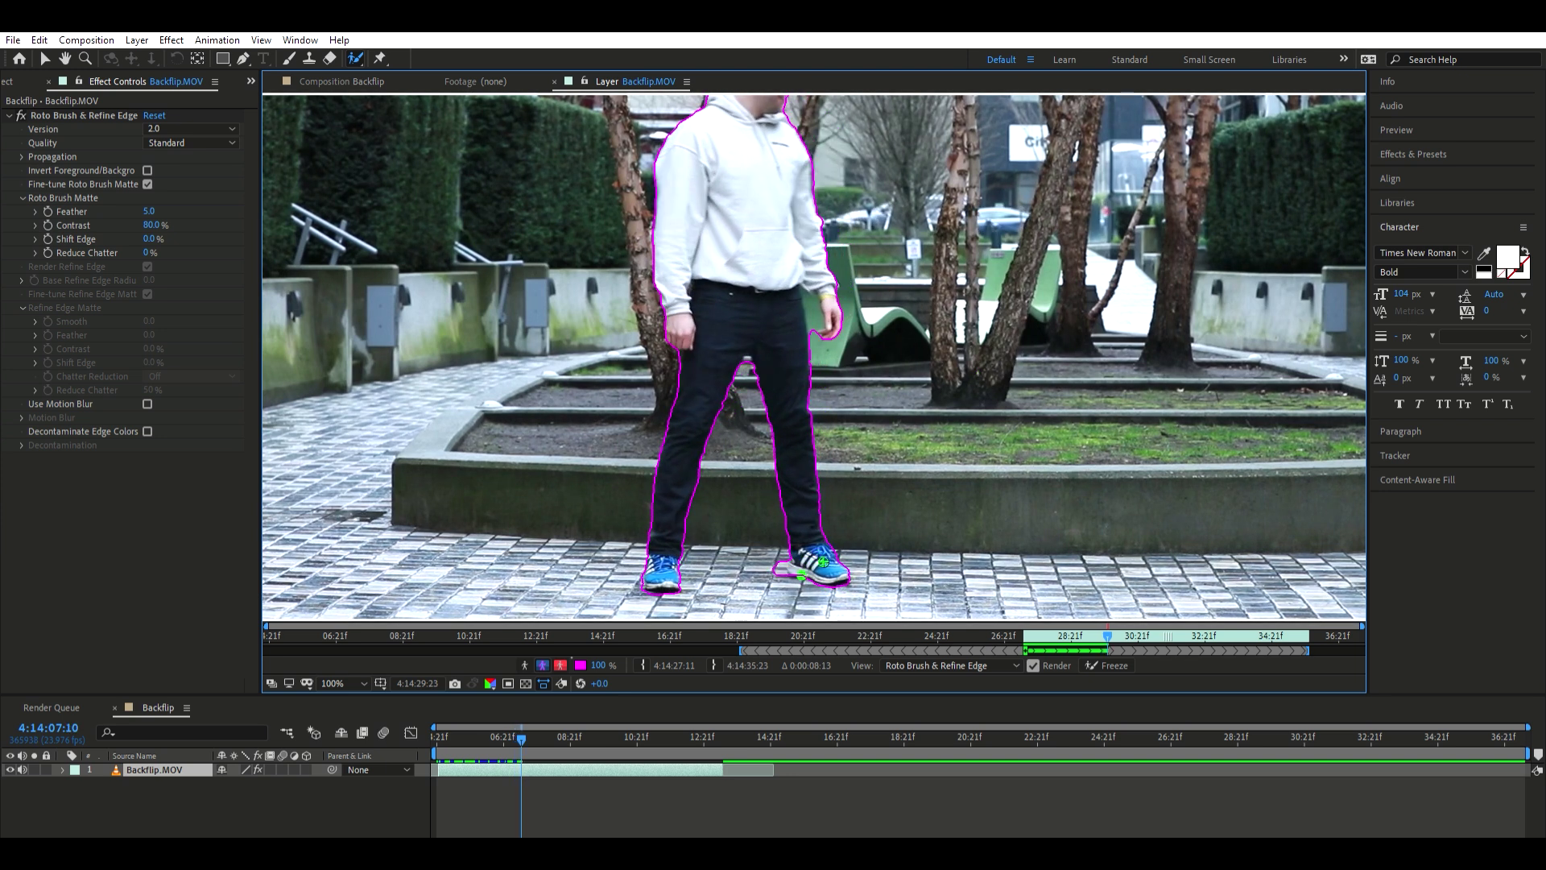
pyautogui.press('pagedown')
pyautogui.press('pagedown')
pyautogui.press('pagedown')
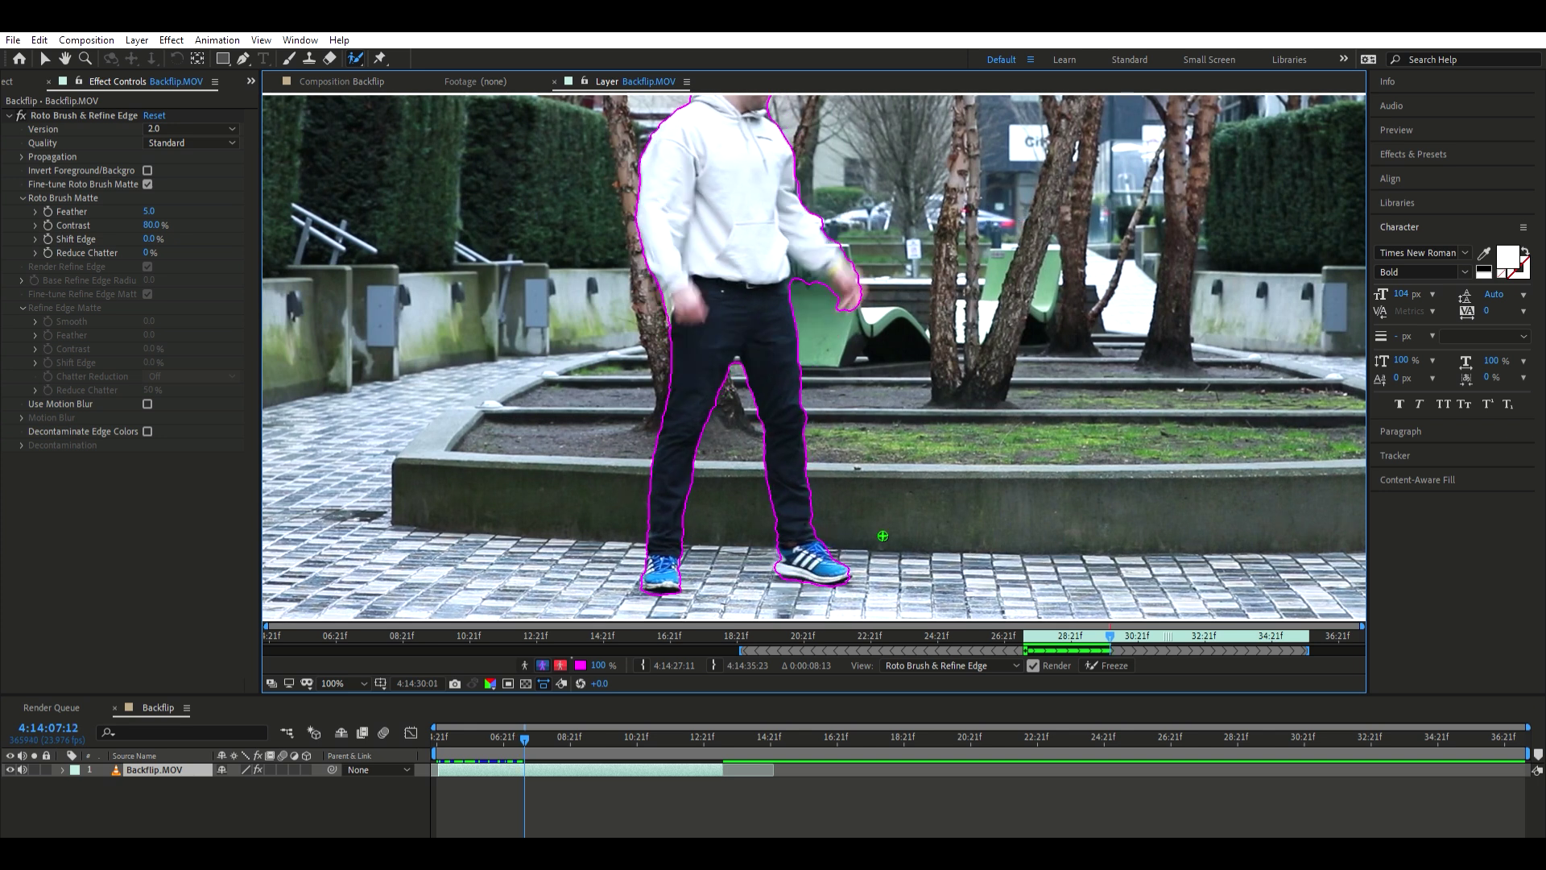
pyautogui.press('pagedown')
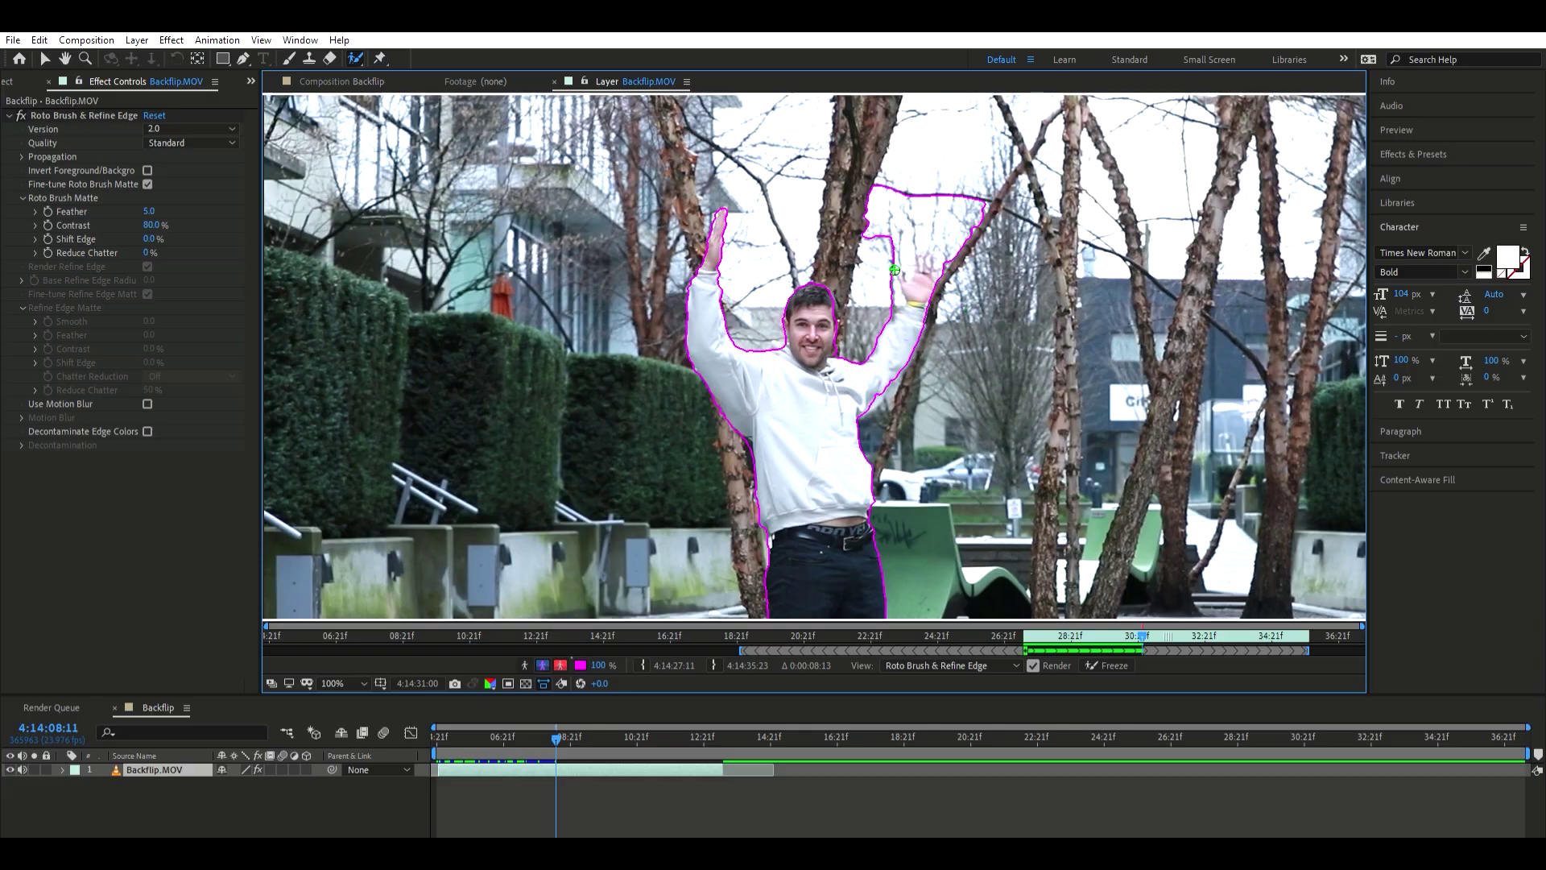
# Step: Subtract the background around the head and raised hands at 4:14:08:11 and refine the head outline just after 4:14:09:05
pyautogui.moveTo(894, 270)
pyautogui.mouseDown()
pyautogui.moveTo(894, 302)
pyautogui.moveTo(803, 297)
pyautogui.mouseUp()
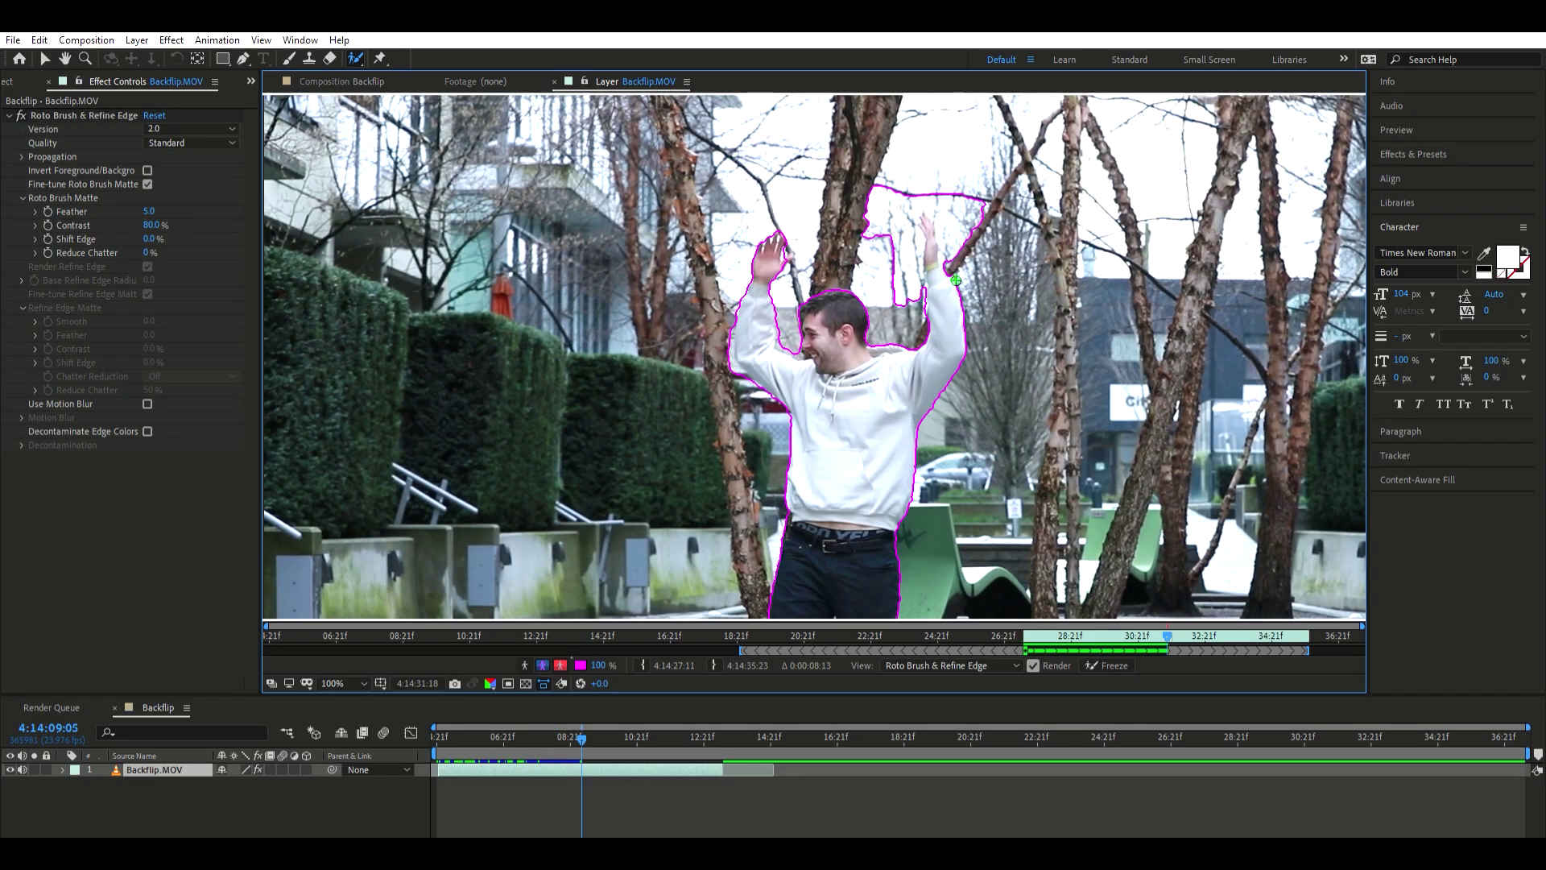
pyautogui.keyDown('alt'); pyautogui.moveTo(897, 291); pyautogui.dragTo(991, 249); pyautogui.keyUp('alt')
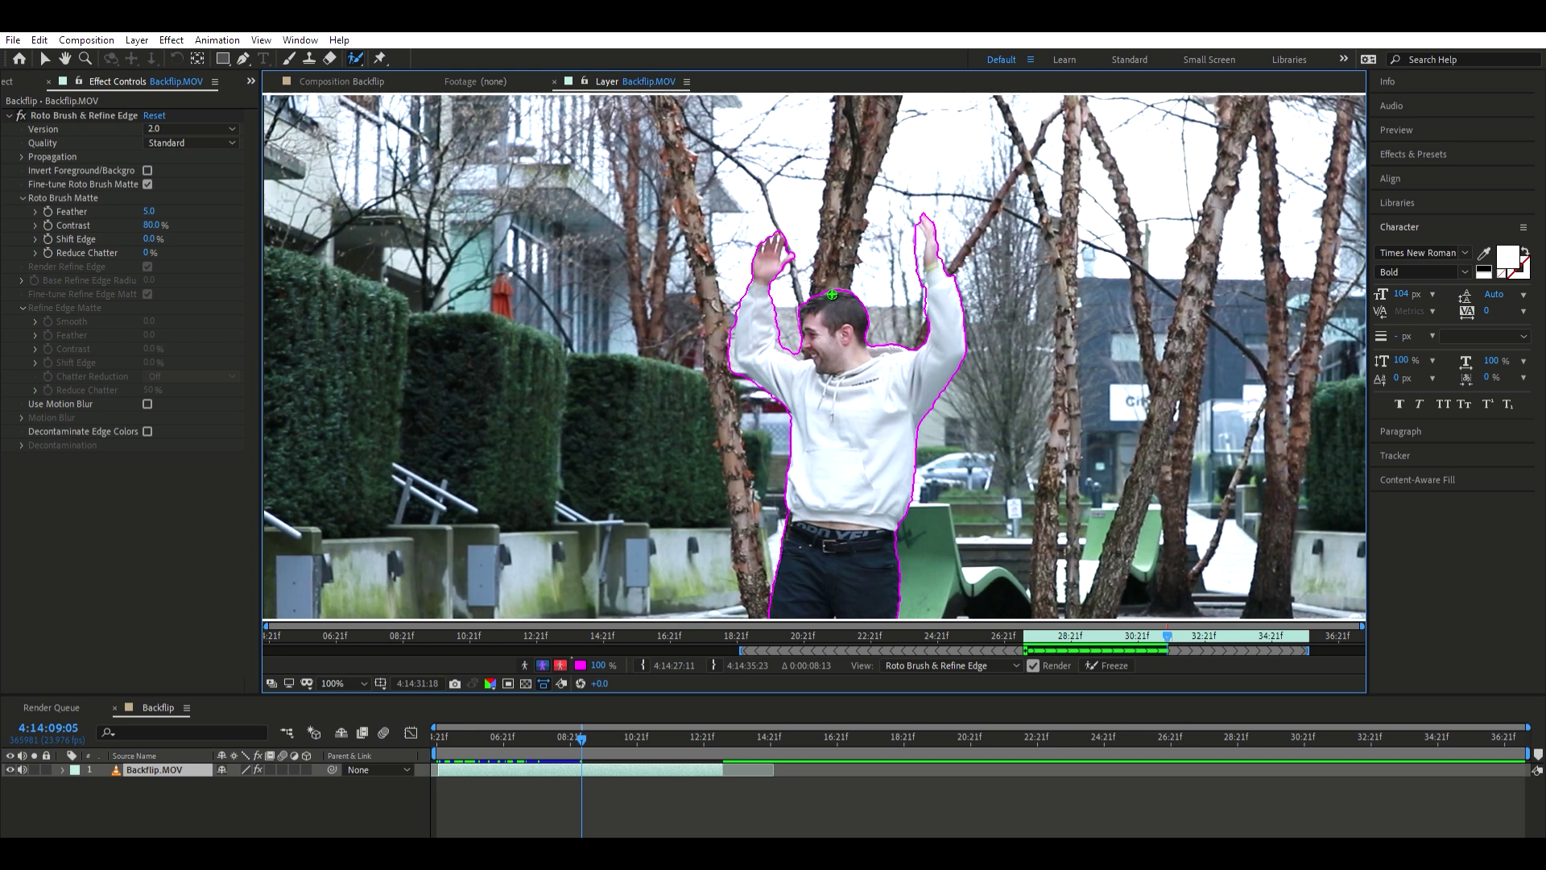
pyautogui.press('pagedown')
pyautogui.press('pagedown')
pyautogui.press('pagedown')
pyautogui.press('pagedown')
pyautogui.press('pagedown')
pyautogui.moveTo(838, 325); pyautogui.dragTo(820, 338)
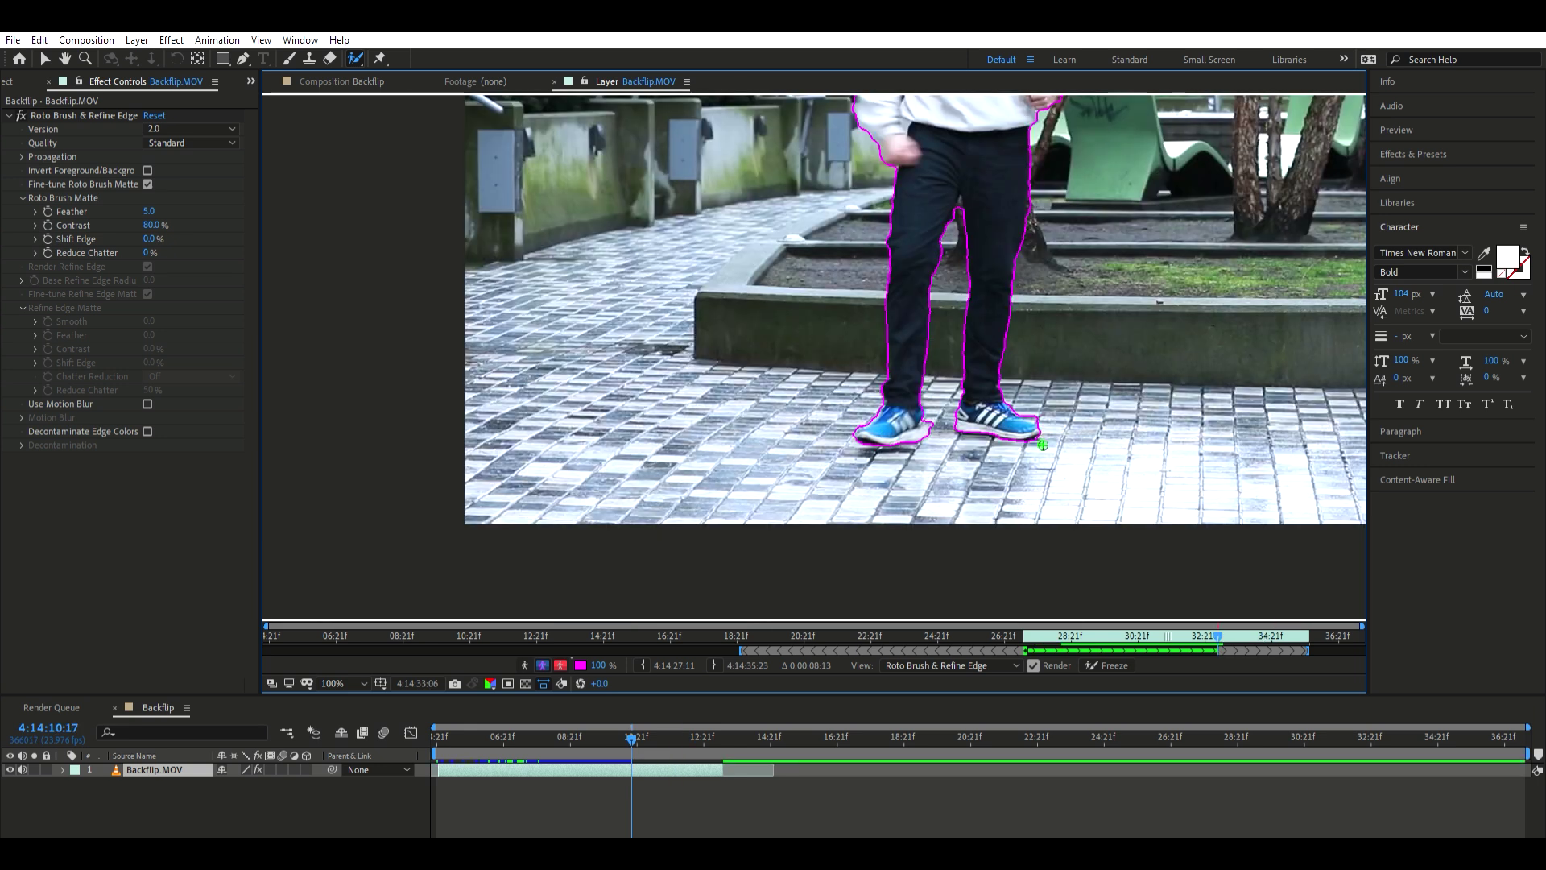
# Step: Add missed parts of the shoes to the Roto Brush outline, working back frame by frame from 4:14:10:17 to 4:14:10:13
pyautogui.press('pageup')
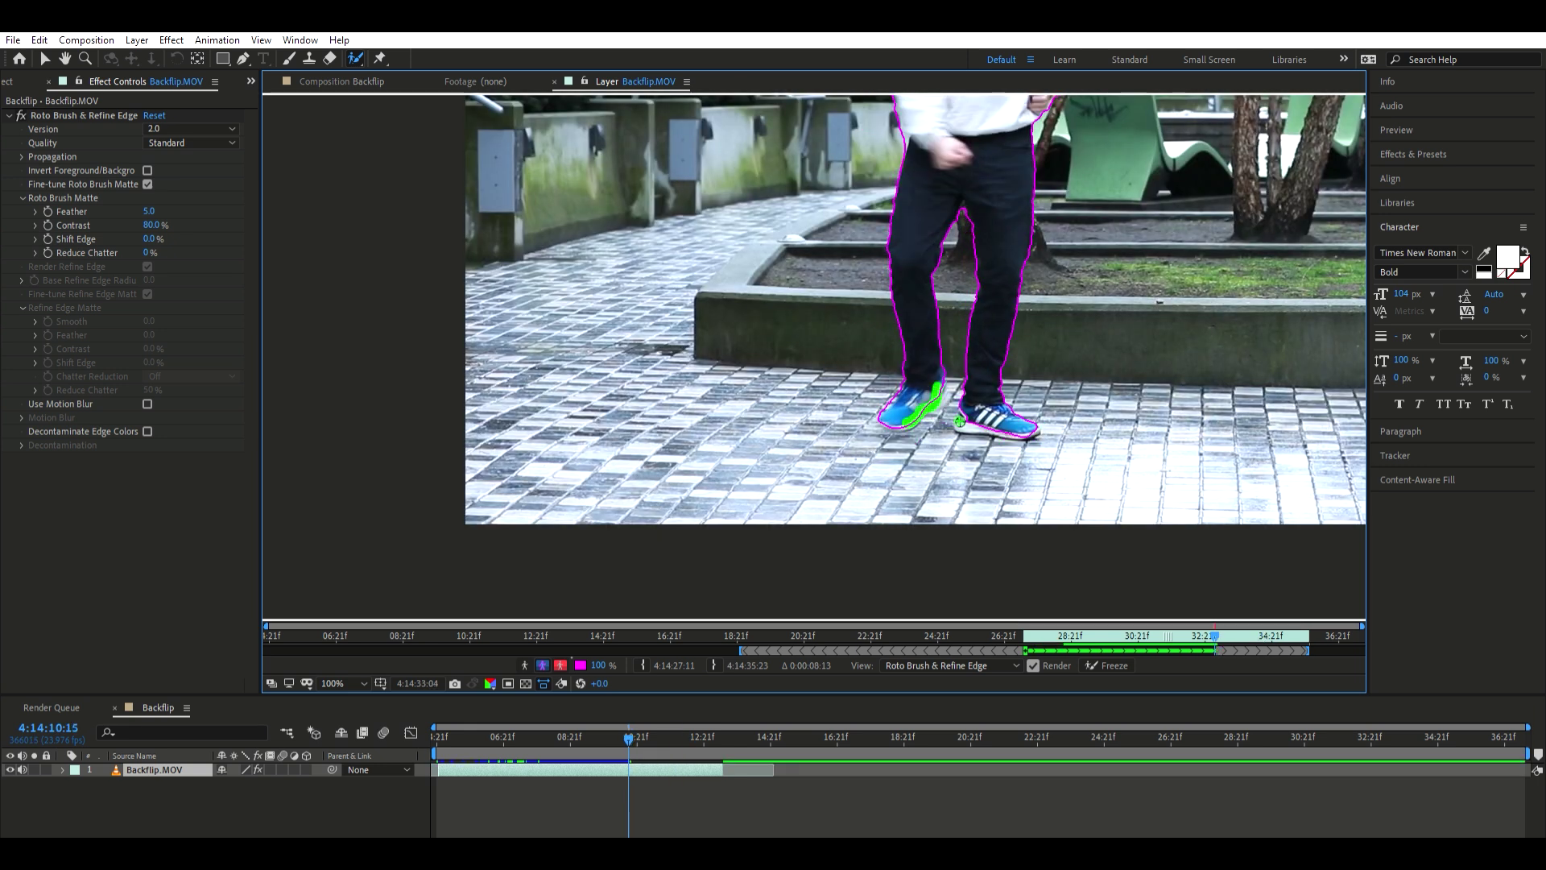
pyautogui.press('pageup')
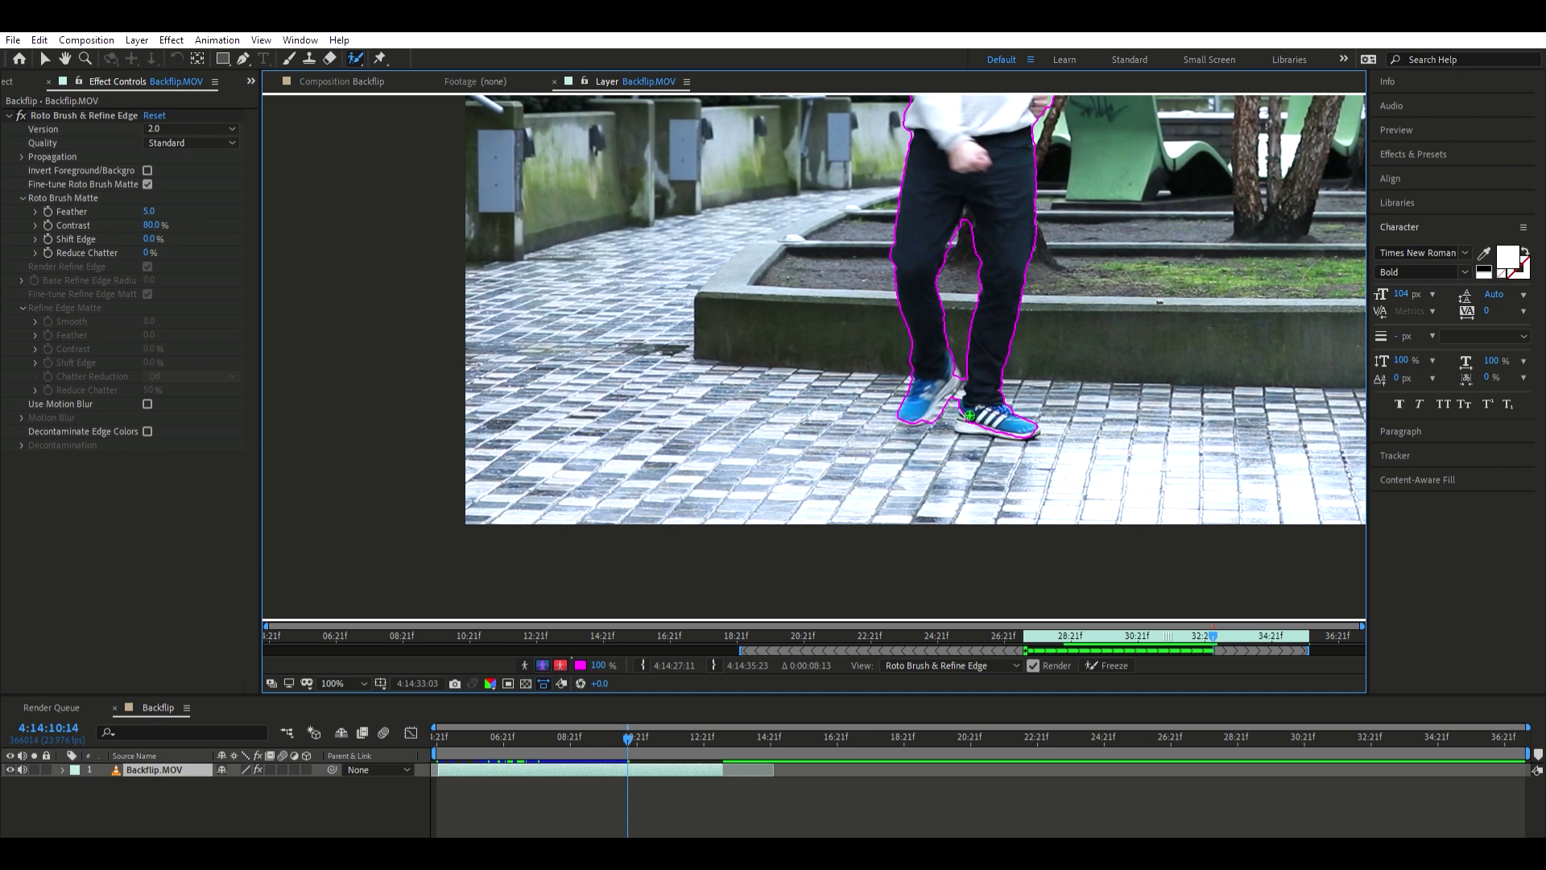
pyautogui.press('pageup')
pyautogui.press('pageup')
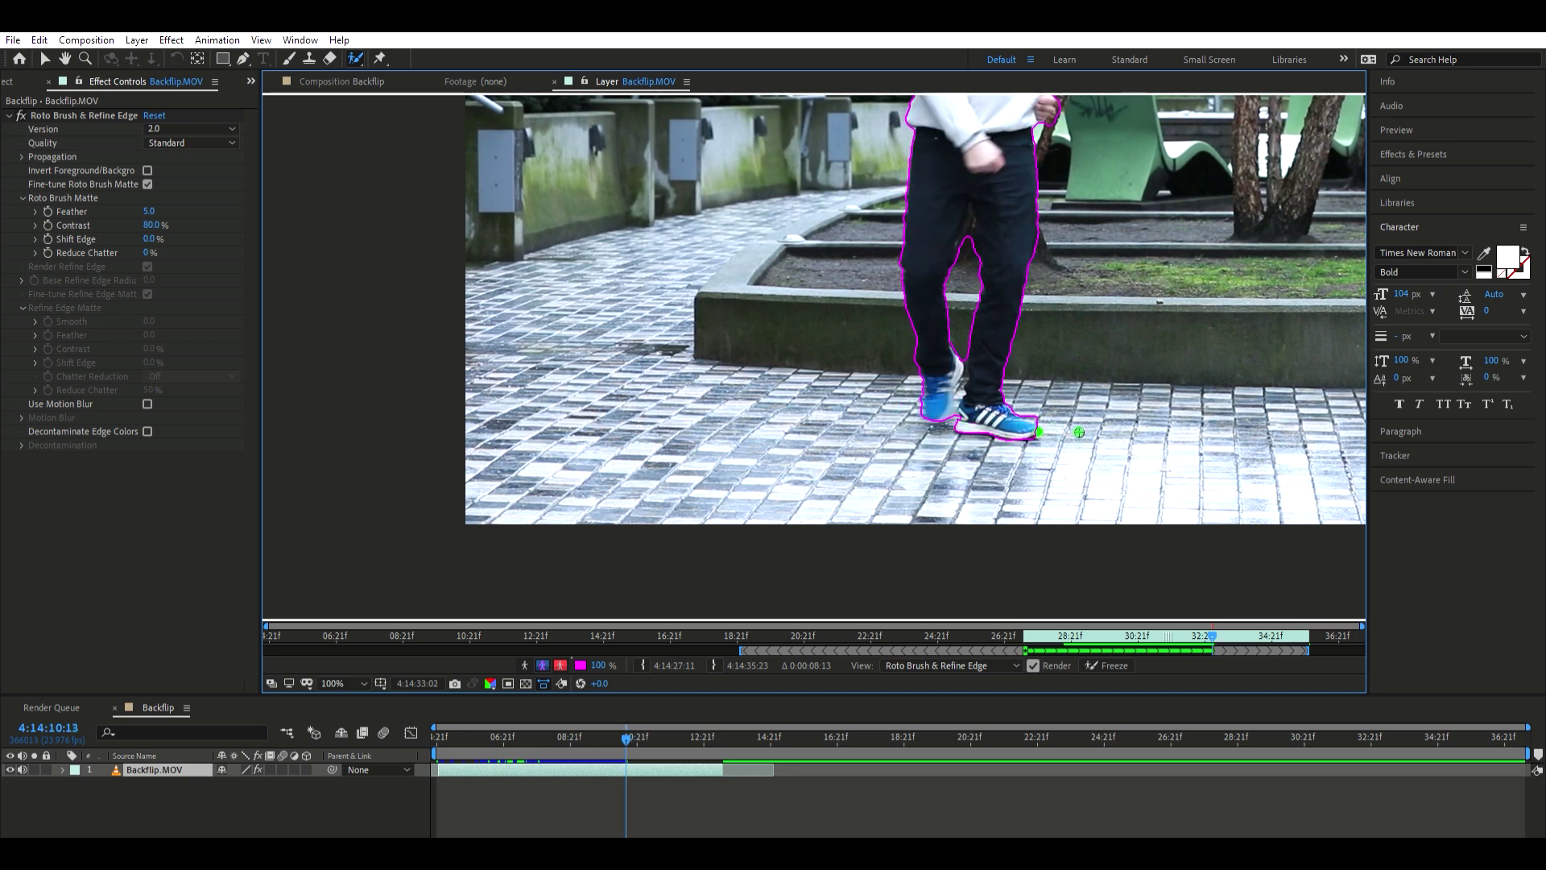
pyautogui.press('pageup')
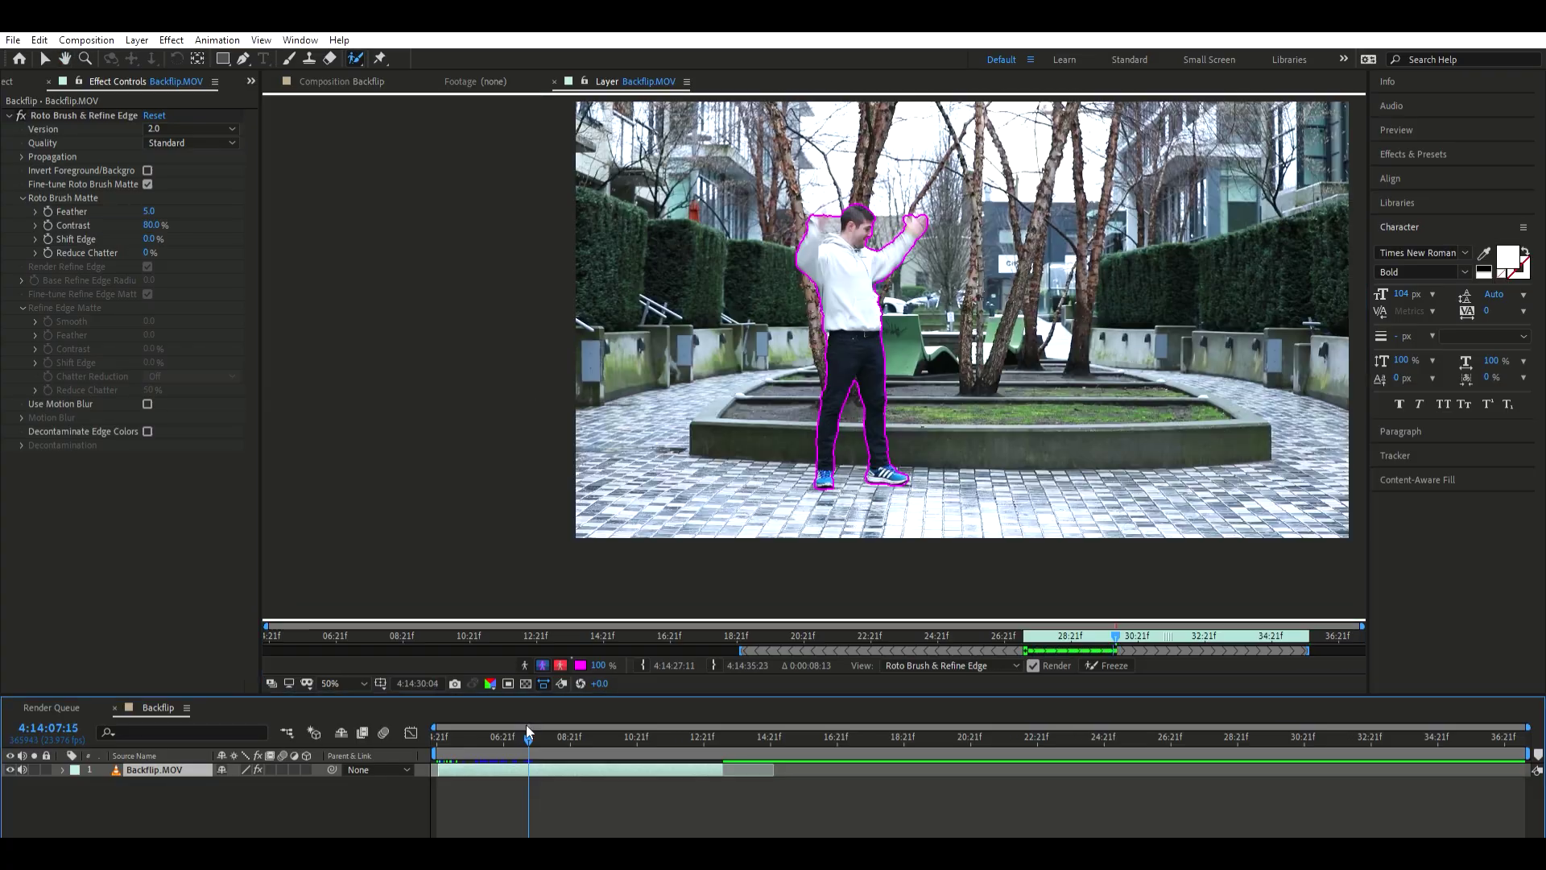
pyautogui.moveTo(529, 734); pyautogui.dragTo(451, 720)
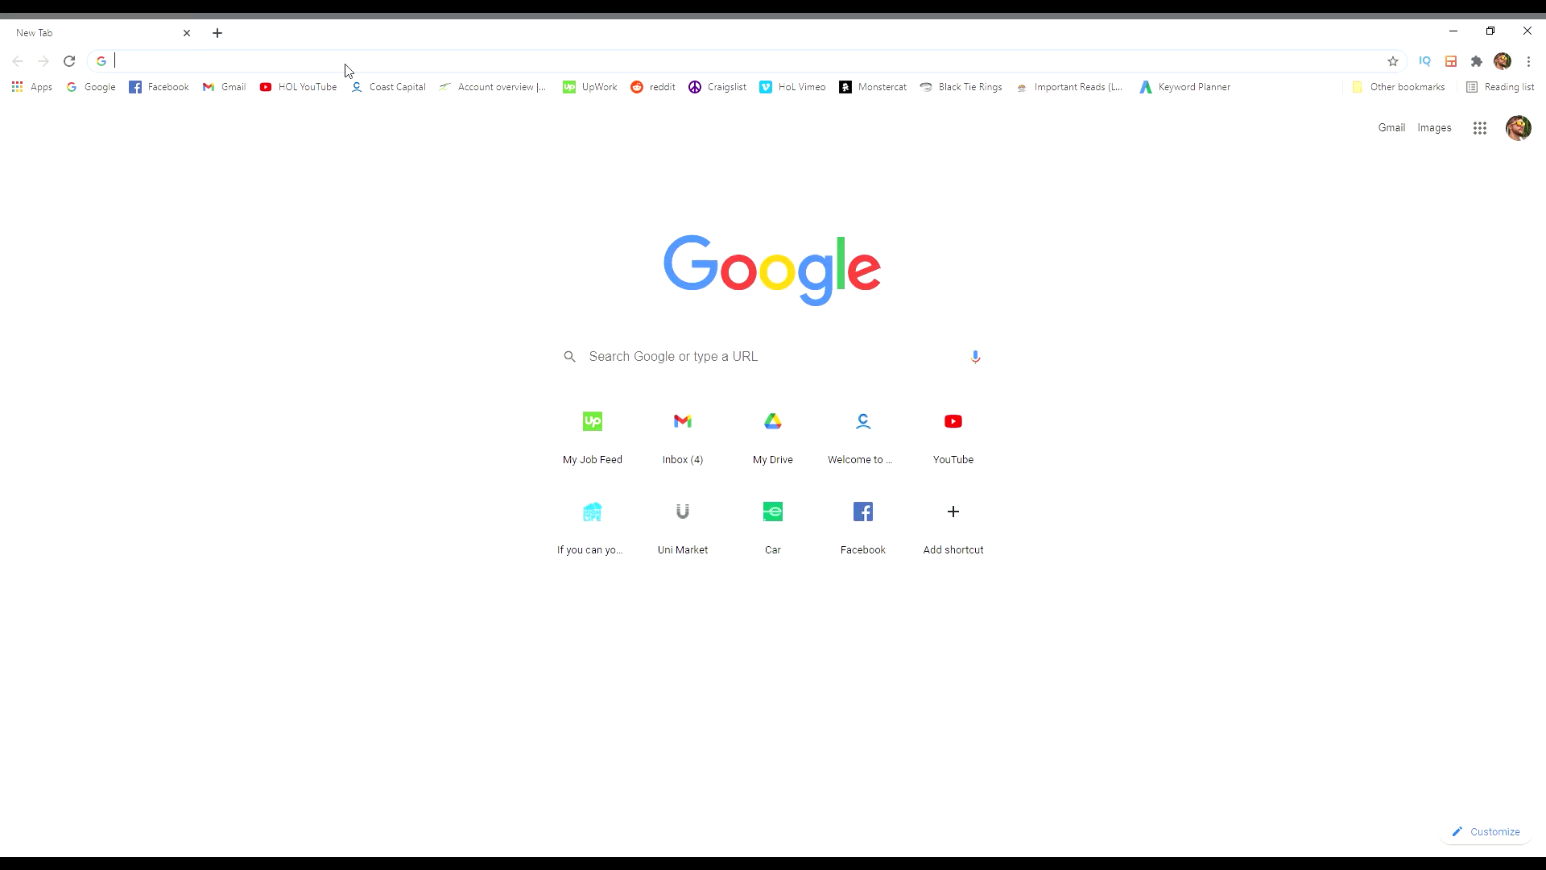
# Step: Switch to the web browser, open highonlife.ca and browse the Womens collection
pyautogui.write('highonlife.ca')
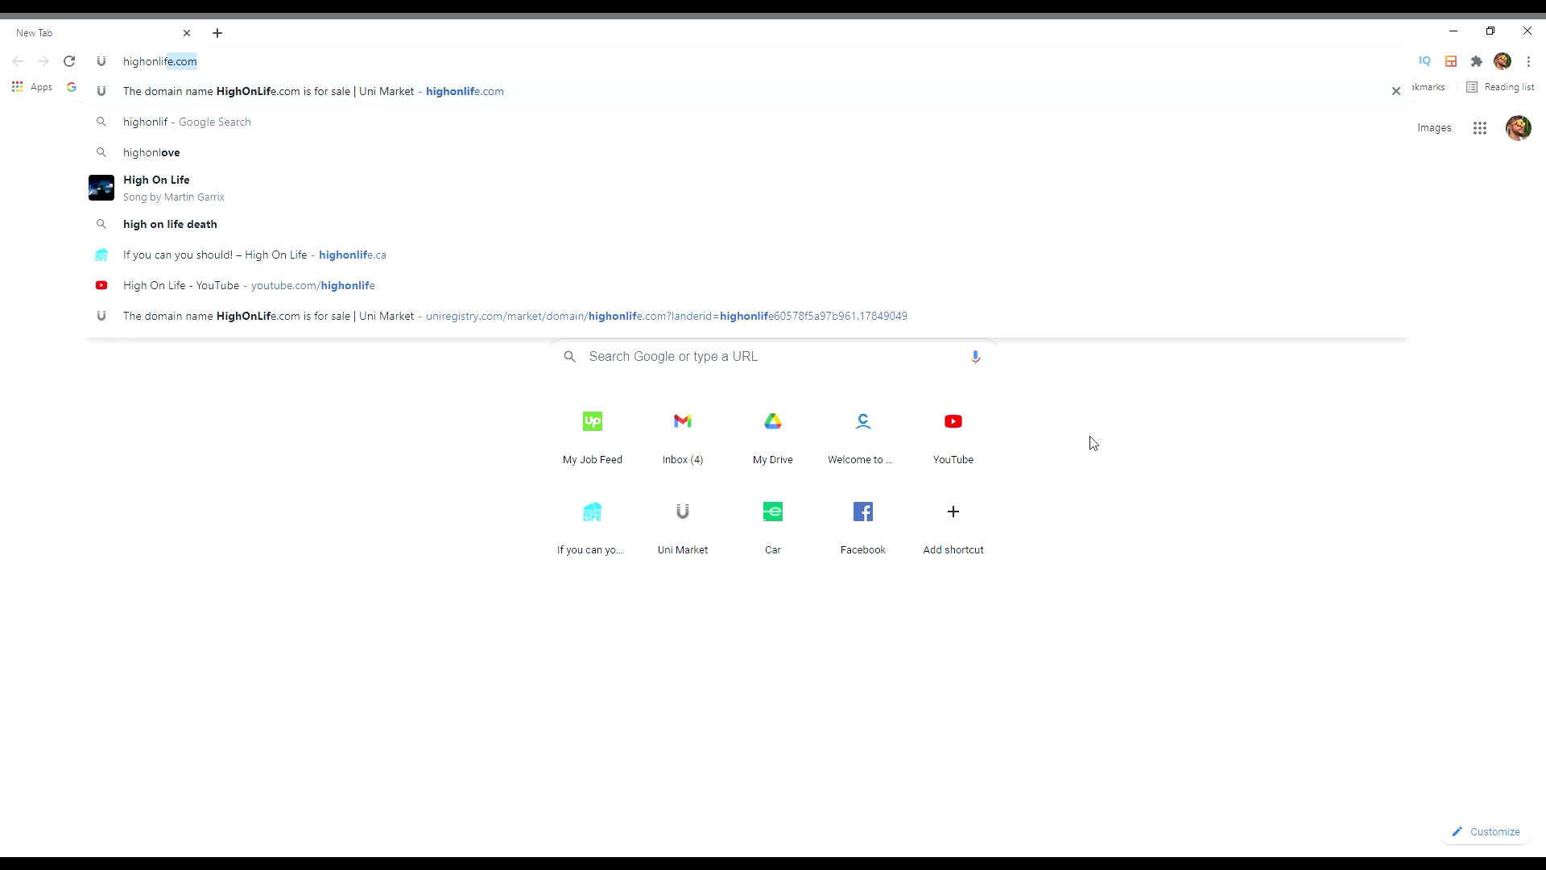
pyautogui.press('Return')
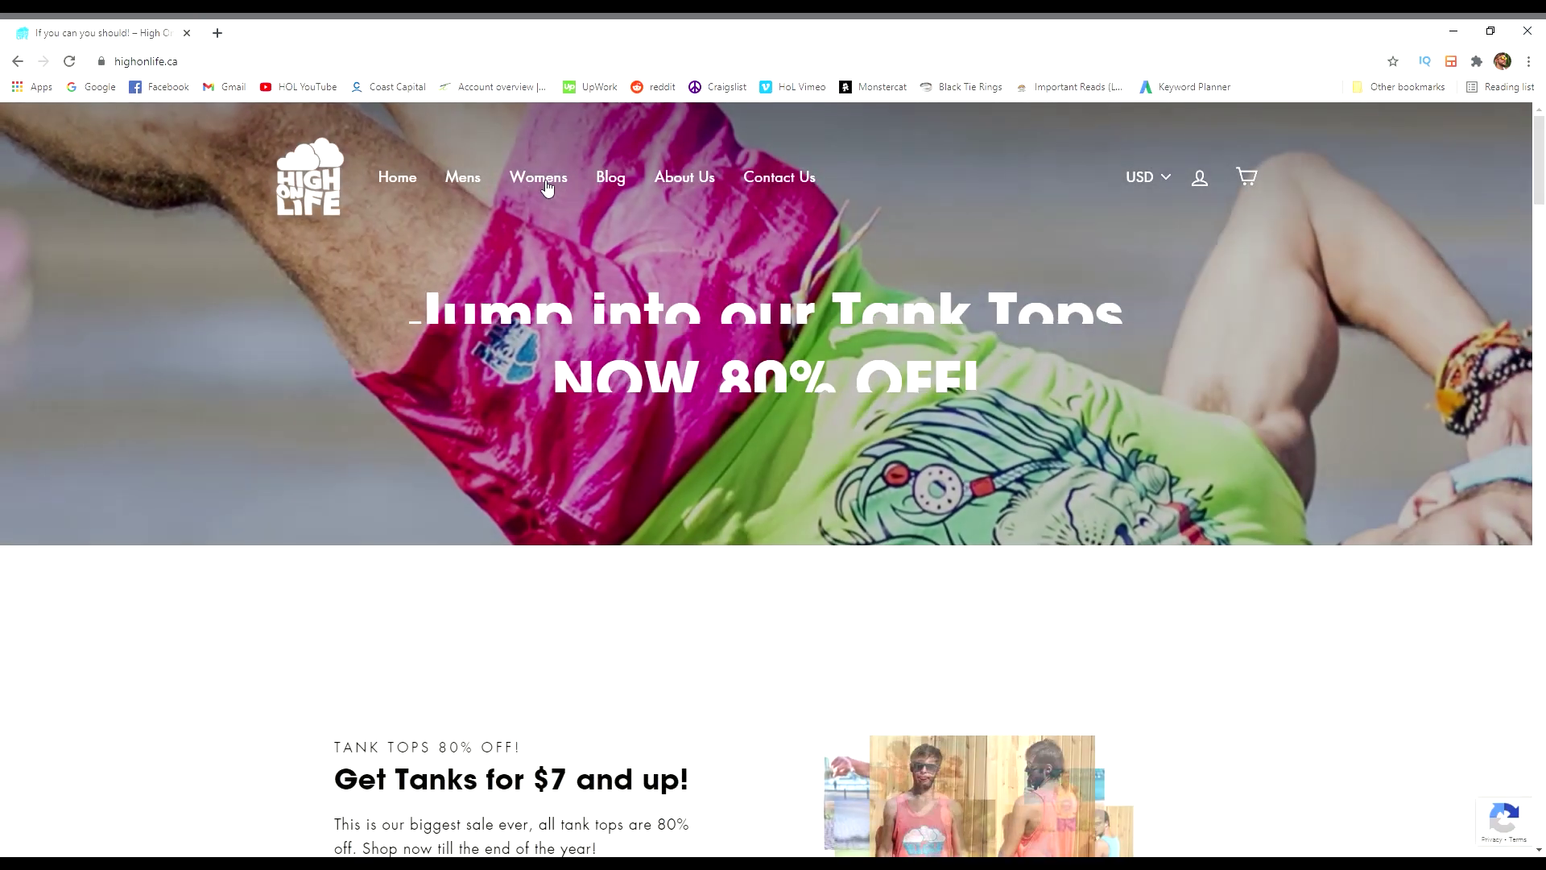
pyautogui.click(538, 179)
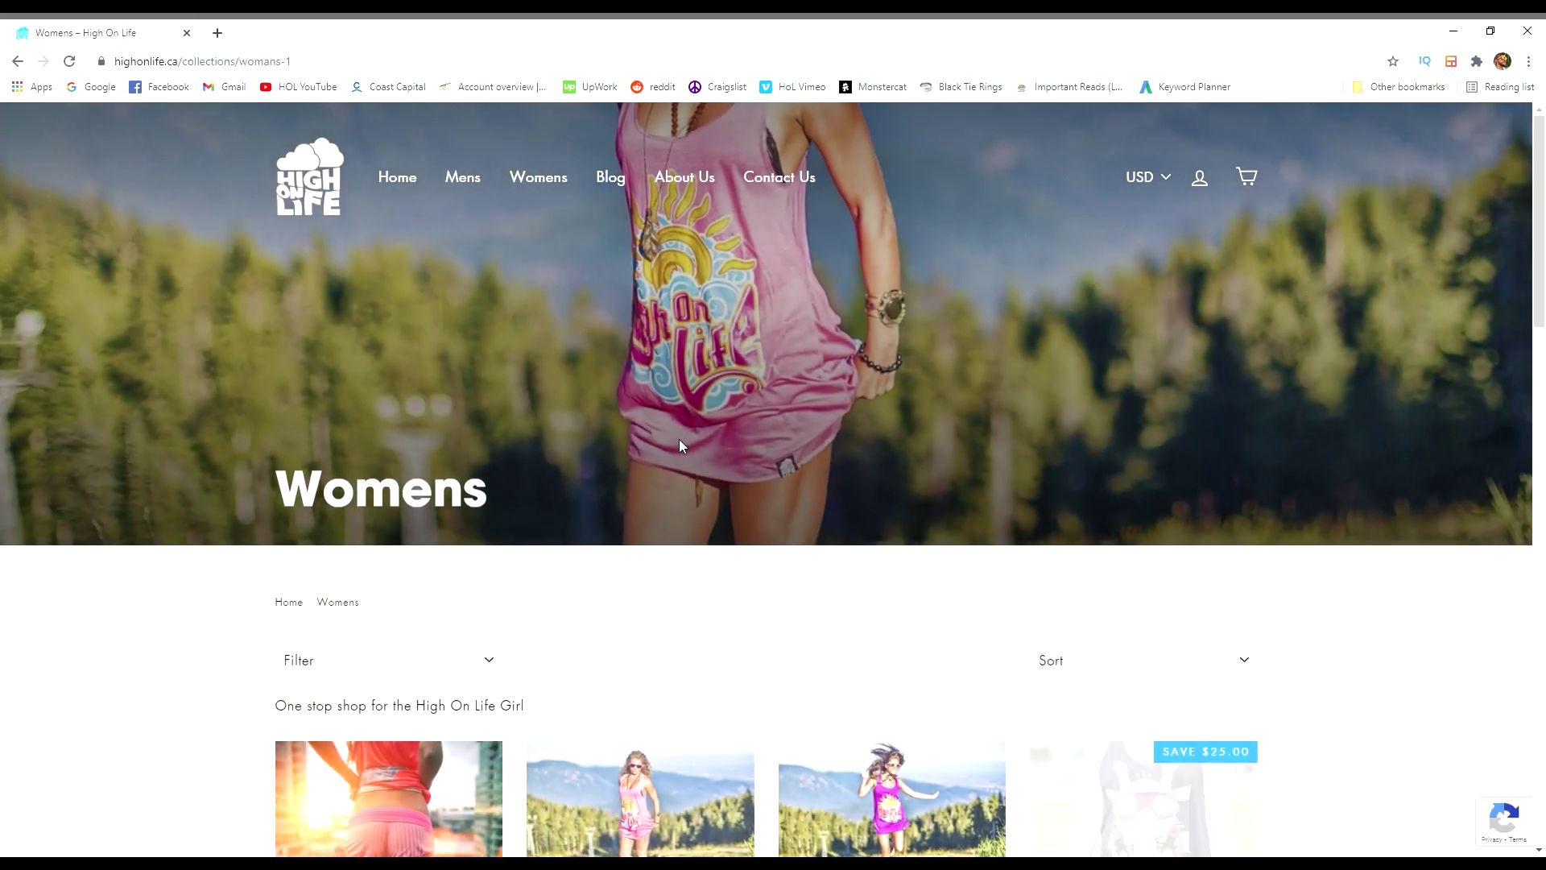
pyautogui.scroll(-5, 679, 438)
pyautogui.scroll(-2, 678, 438)
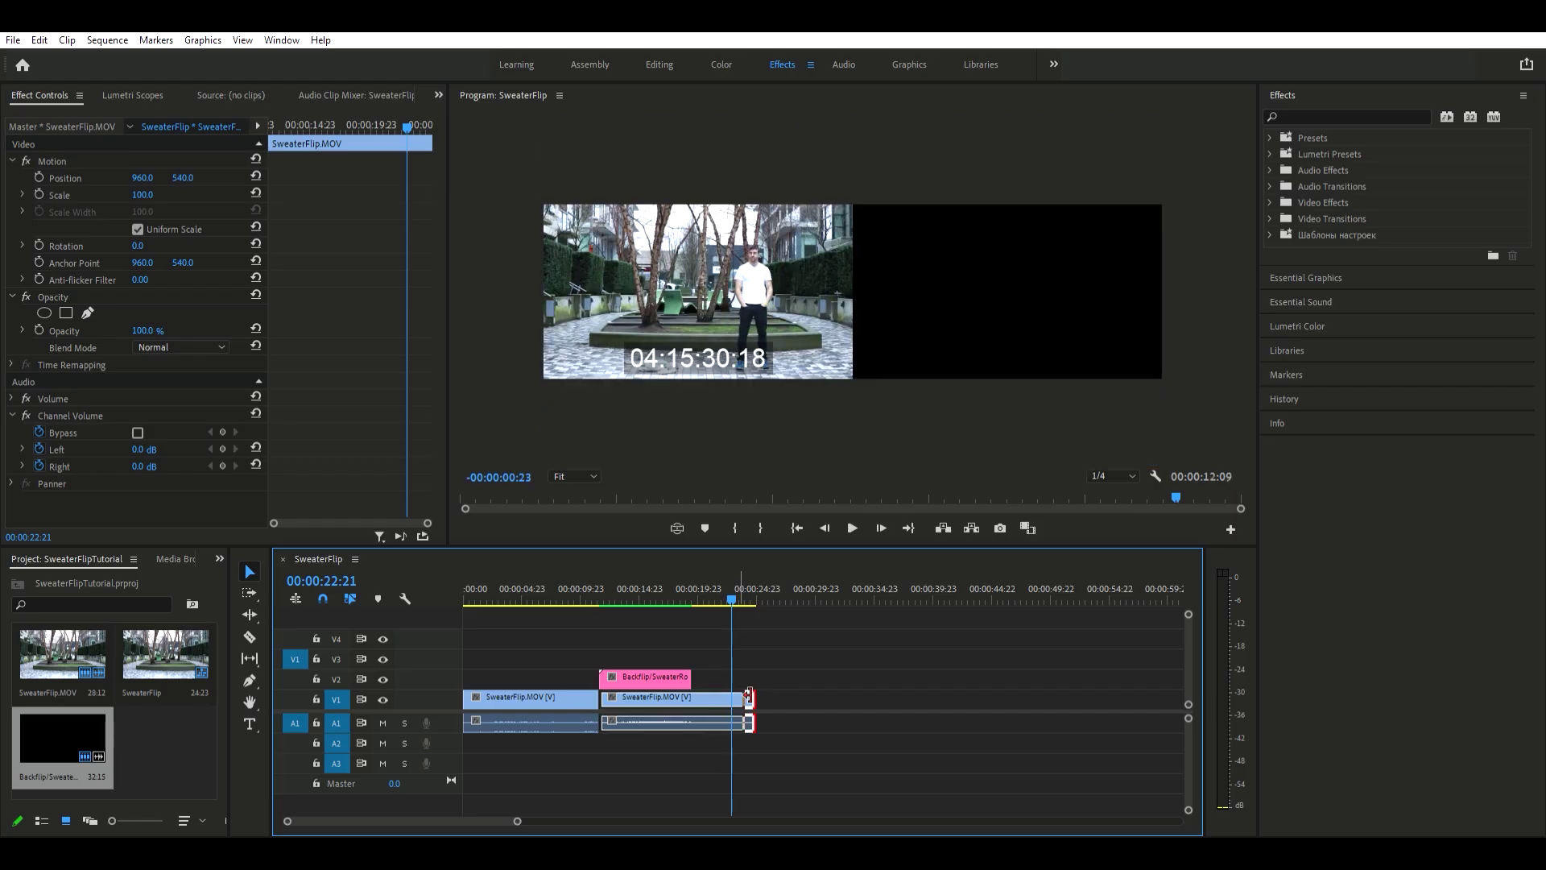
# Step: In Premiere Pro, trim the end of the second SweaterFlip.MOV clip to 00:00:22:21 and scrub the sequence across the cut
pyautogui.moveTo(748, 697); pyautogui.dragTo(739, 697)
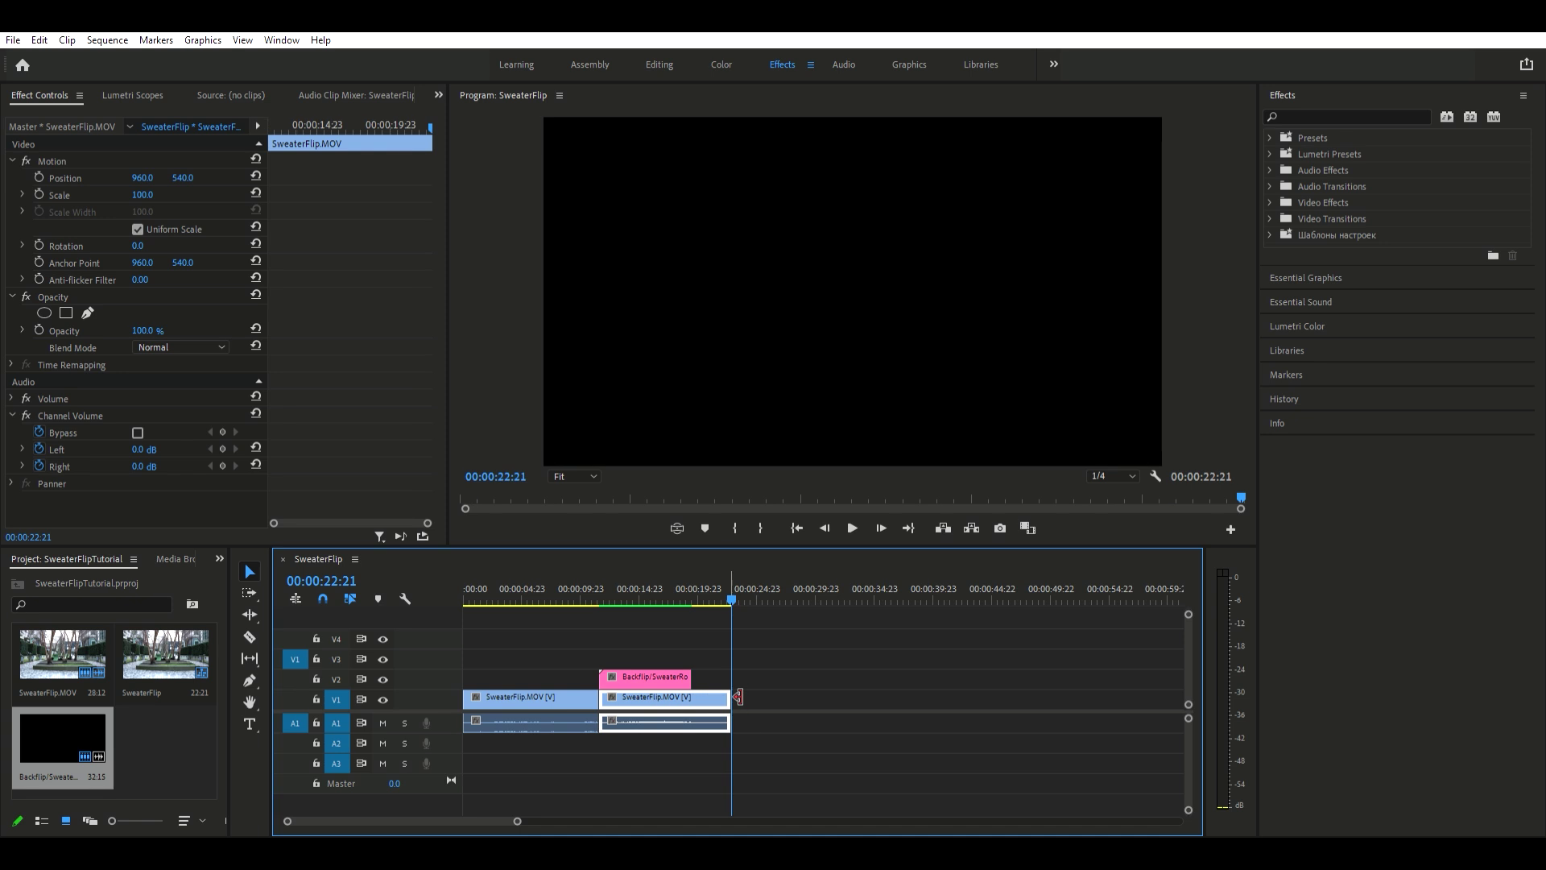
pyautogui.click(529, 568)
pyautogui.moveTo(514, 811); pyautogui.dragTo(477, 810)
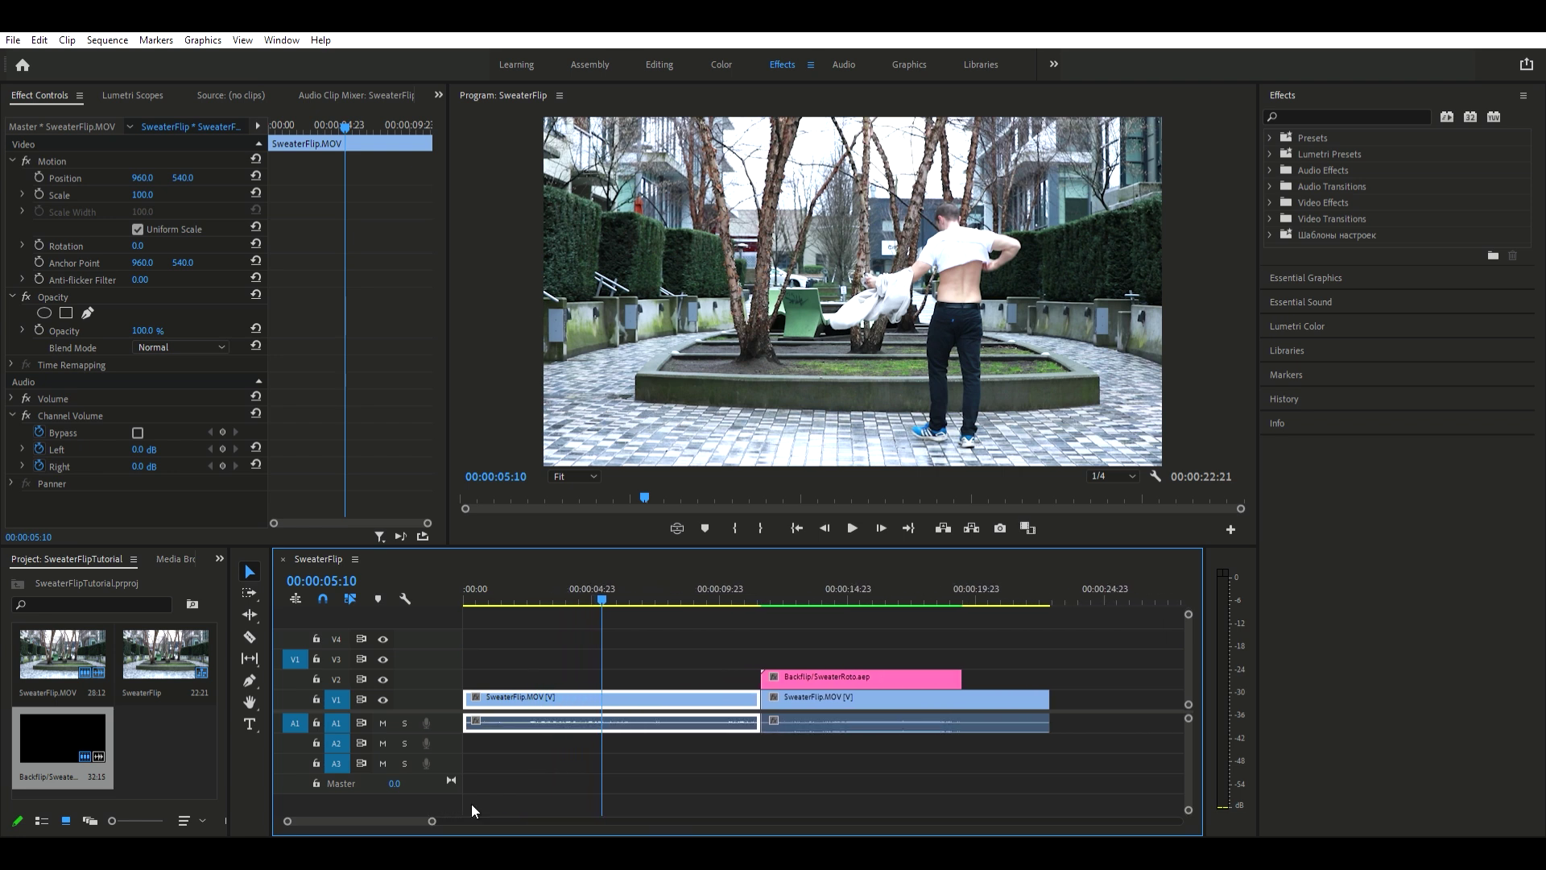
pyautogui.click(743, 598)
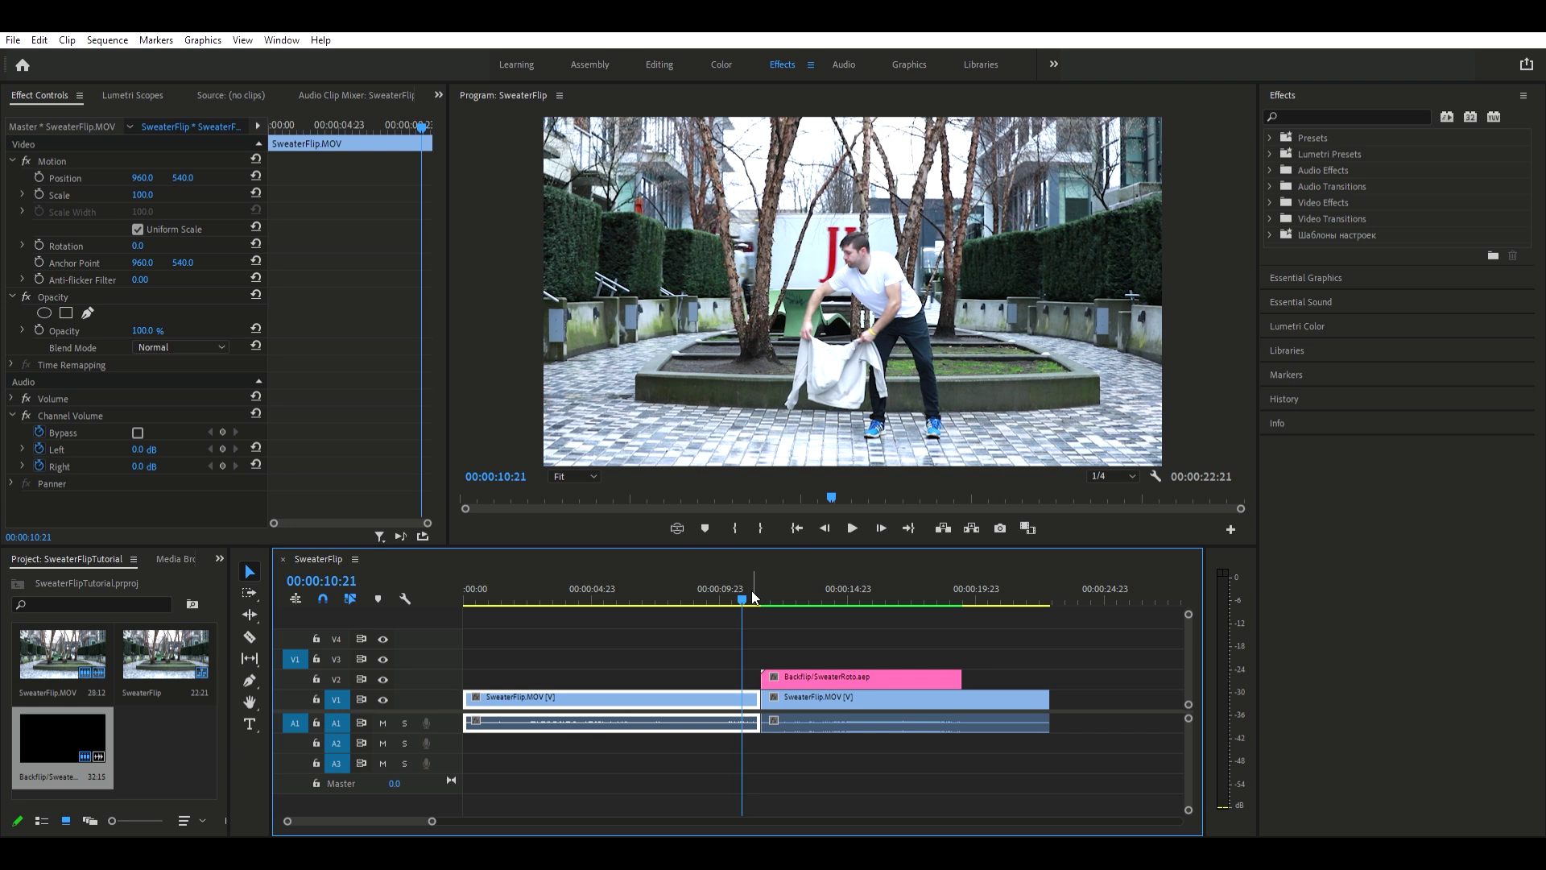
pyautogui.moveTo(740, 576); pyautogui.dragTo(799, 585)
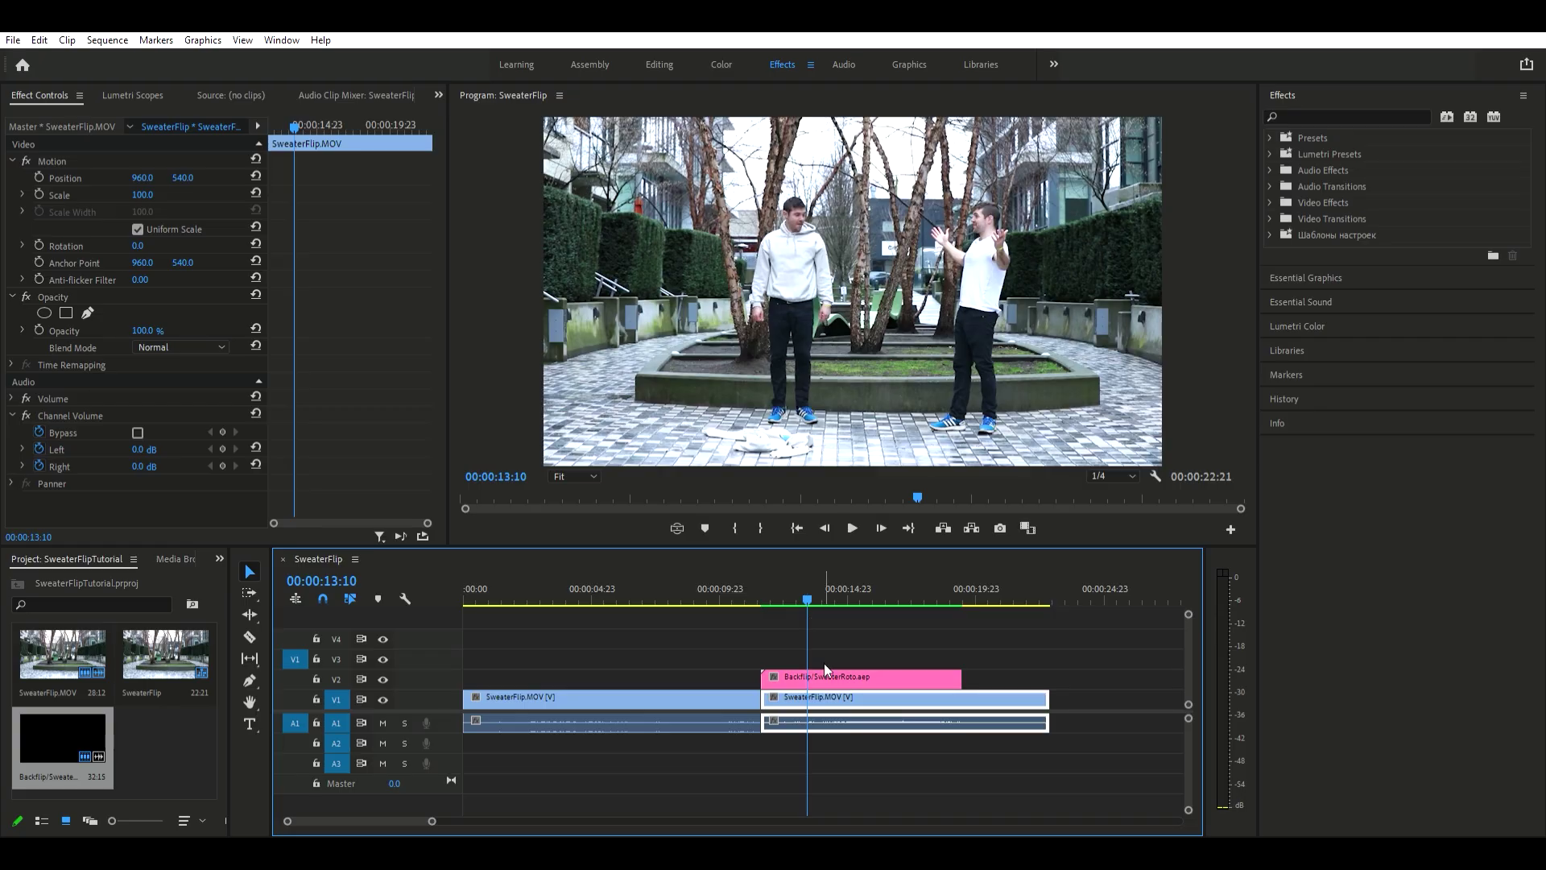
# Step: Move the Backflip/SweaterRoto.aep clip up to track V3 and paste a copy of the first SweaterFlip.MOV clip at 00:00:23:13
pyautogui.click(829, 663)
pyautogui.moveTo(828, 659); pyautogui.dragTo(828, 650)
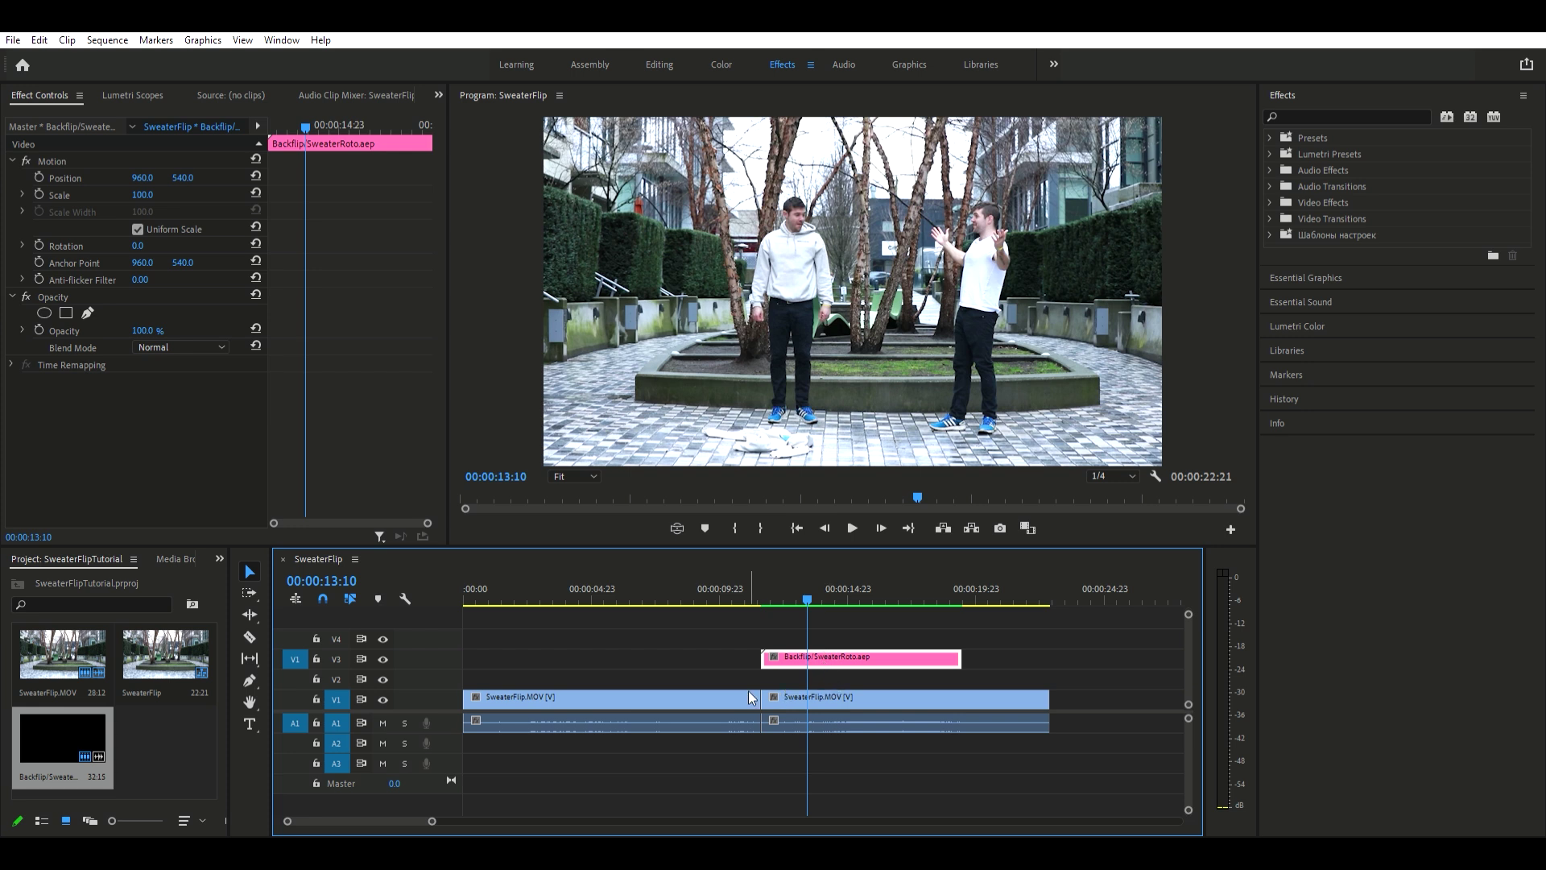
pyautogui.click(723, 695)
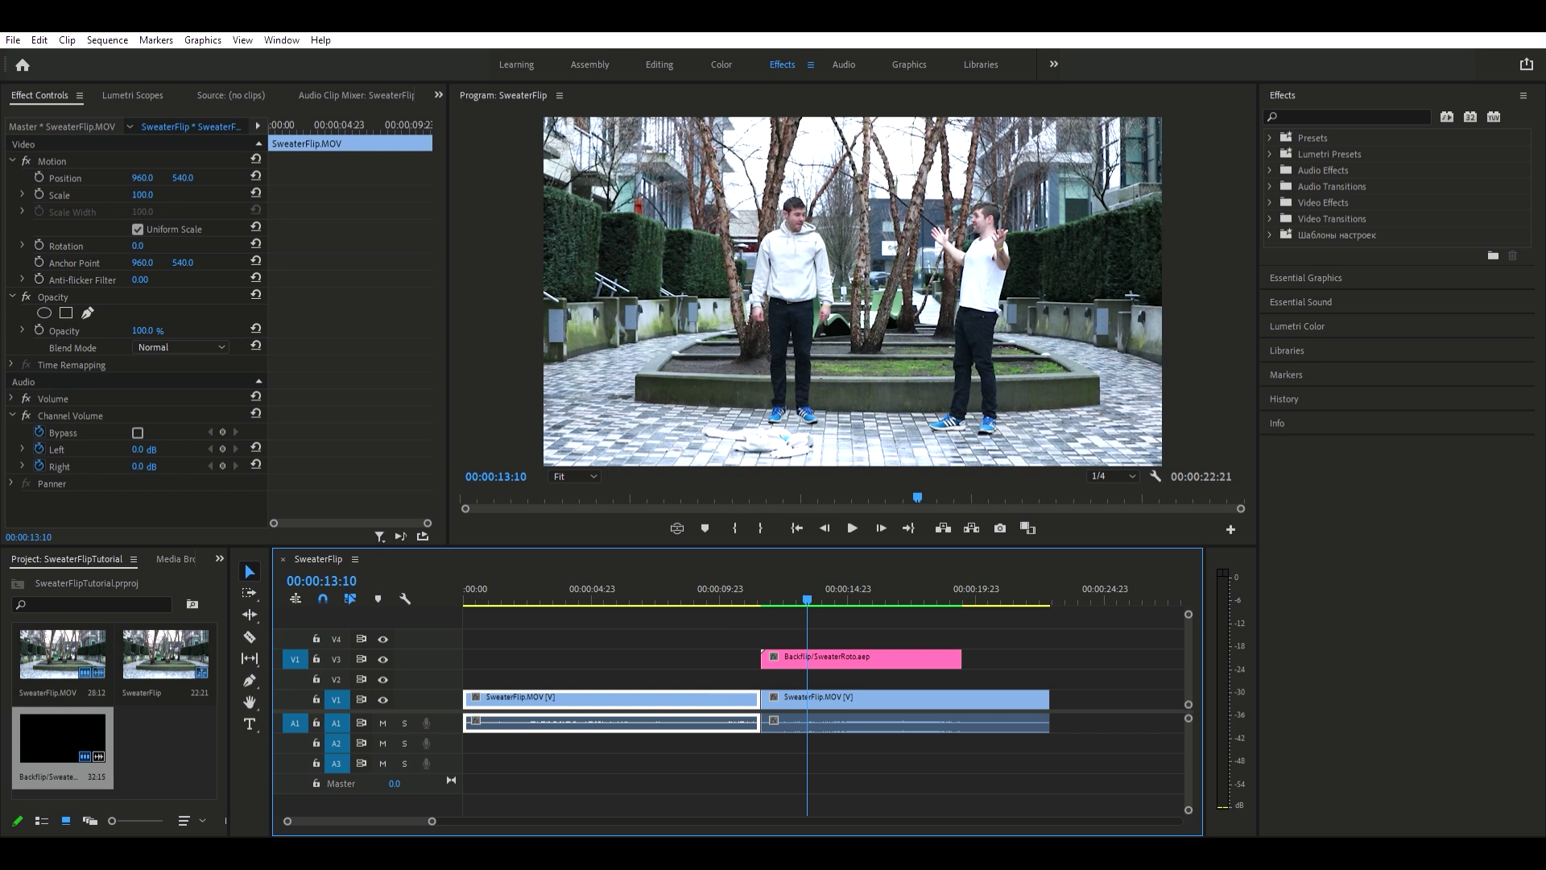
pyautogui.click(1069, 580)
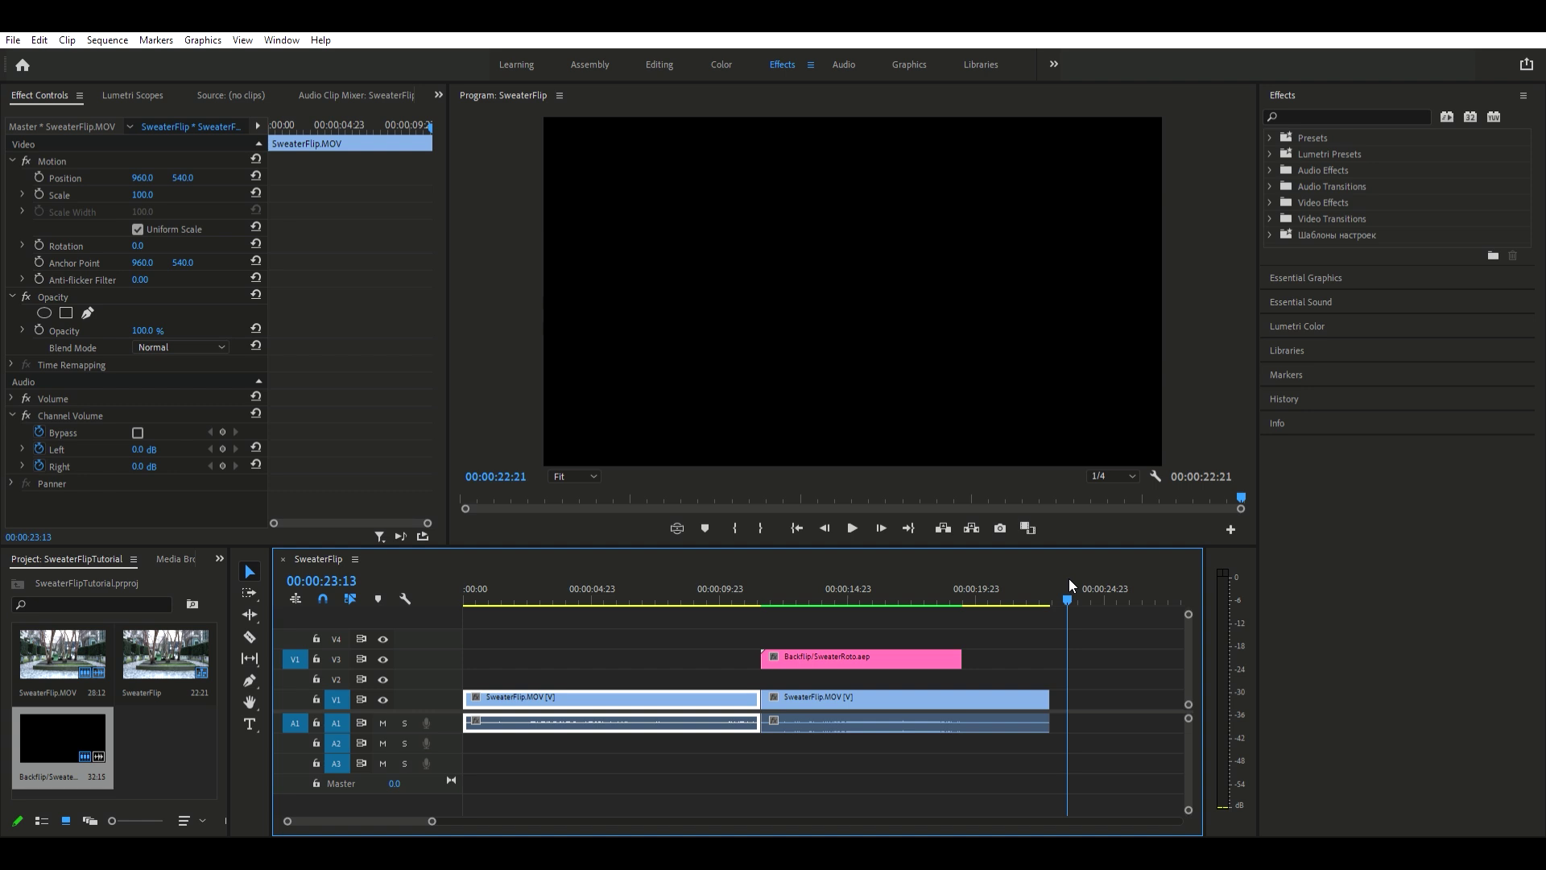
pyautogui.hotkey('ctrl', 'v')
# Step: Unlink and delete the pasted clip's audio, and place its video on V2 directly beneath the Backflip/SweaterRoto.aep clip
pyautogui.hotkey('ctrl', 'l')
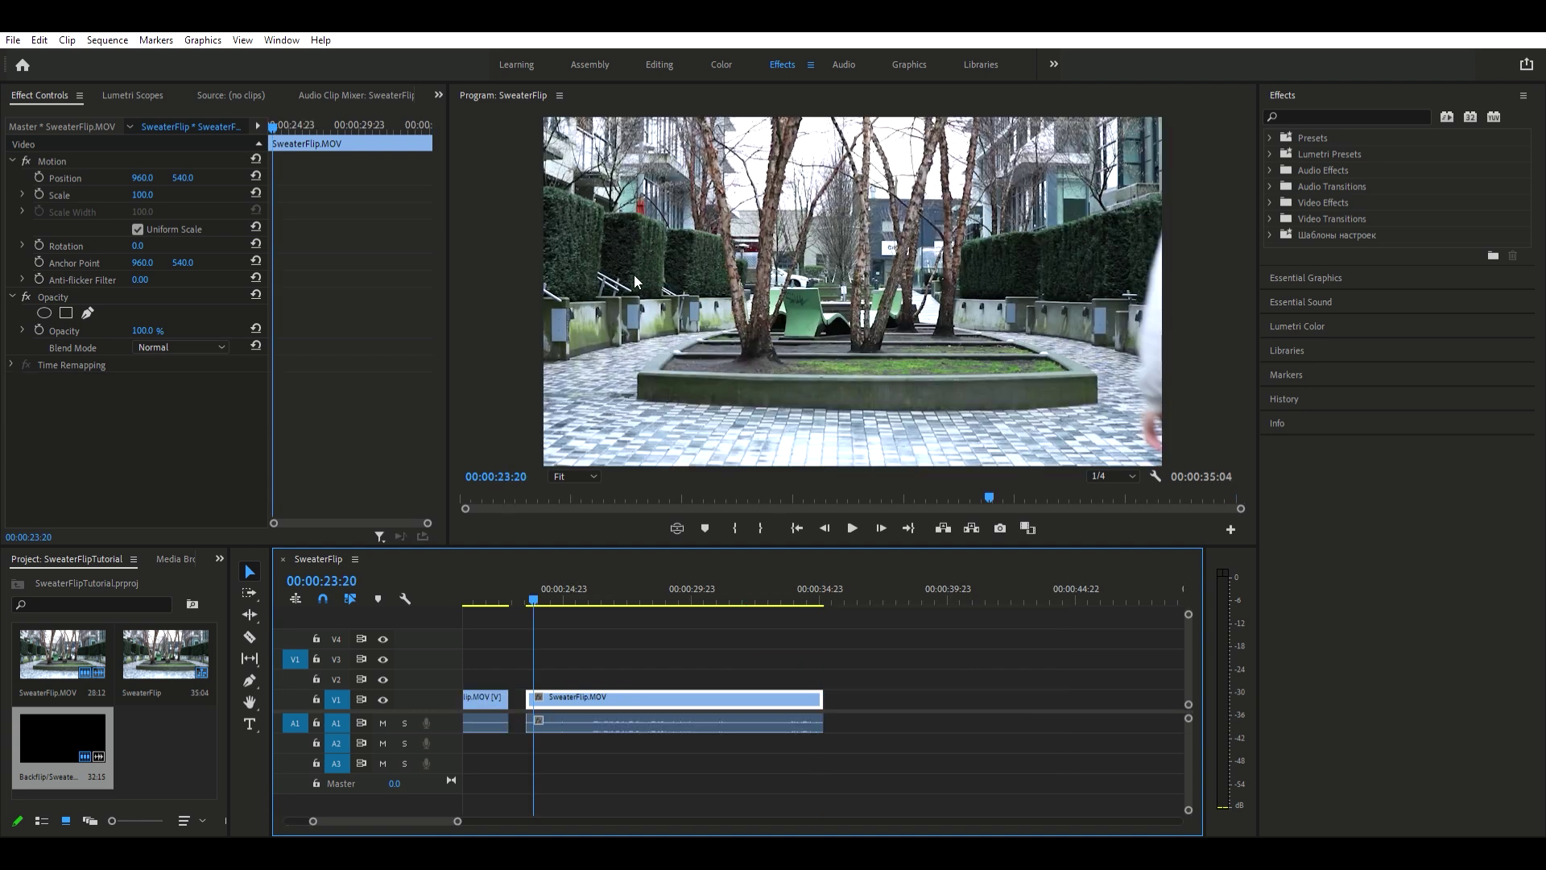
pyautogui.click(660, 715)
pyautogui.press('Delete')
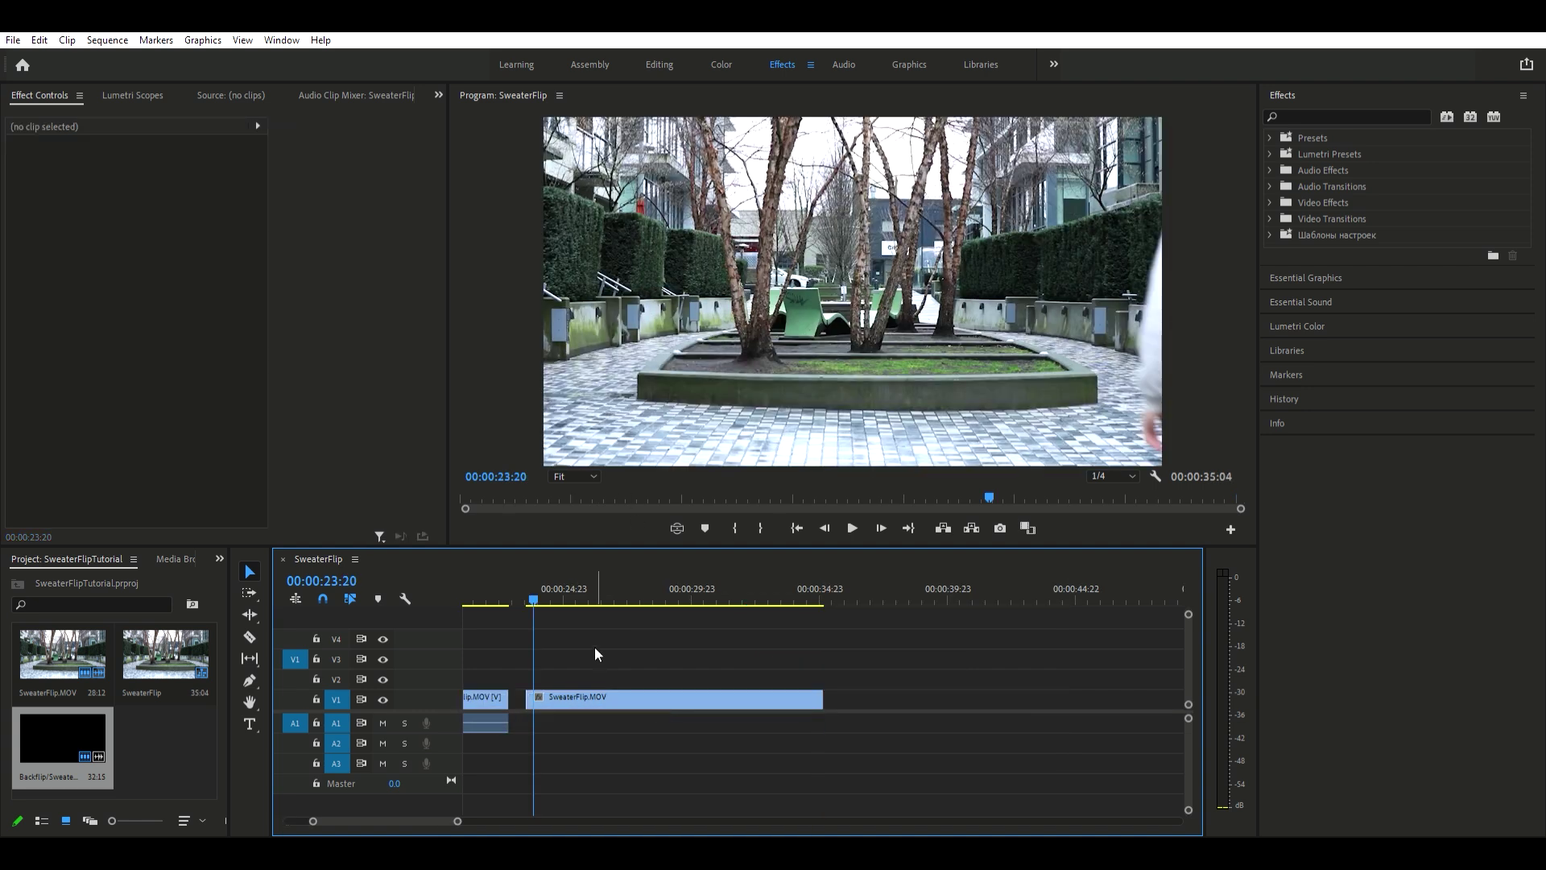
pyautogui.scroll(5, 412, 805)
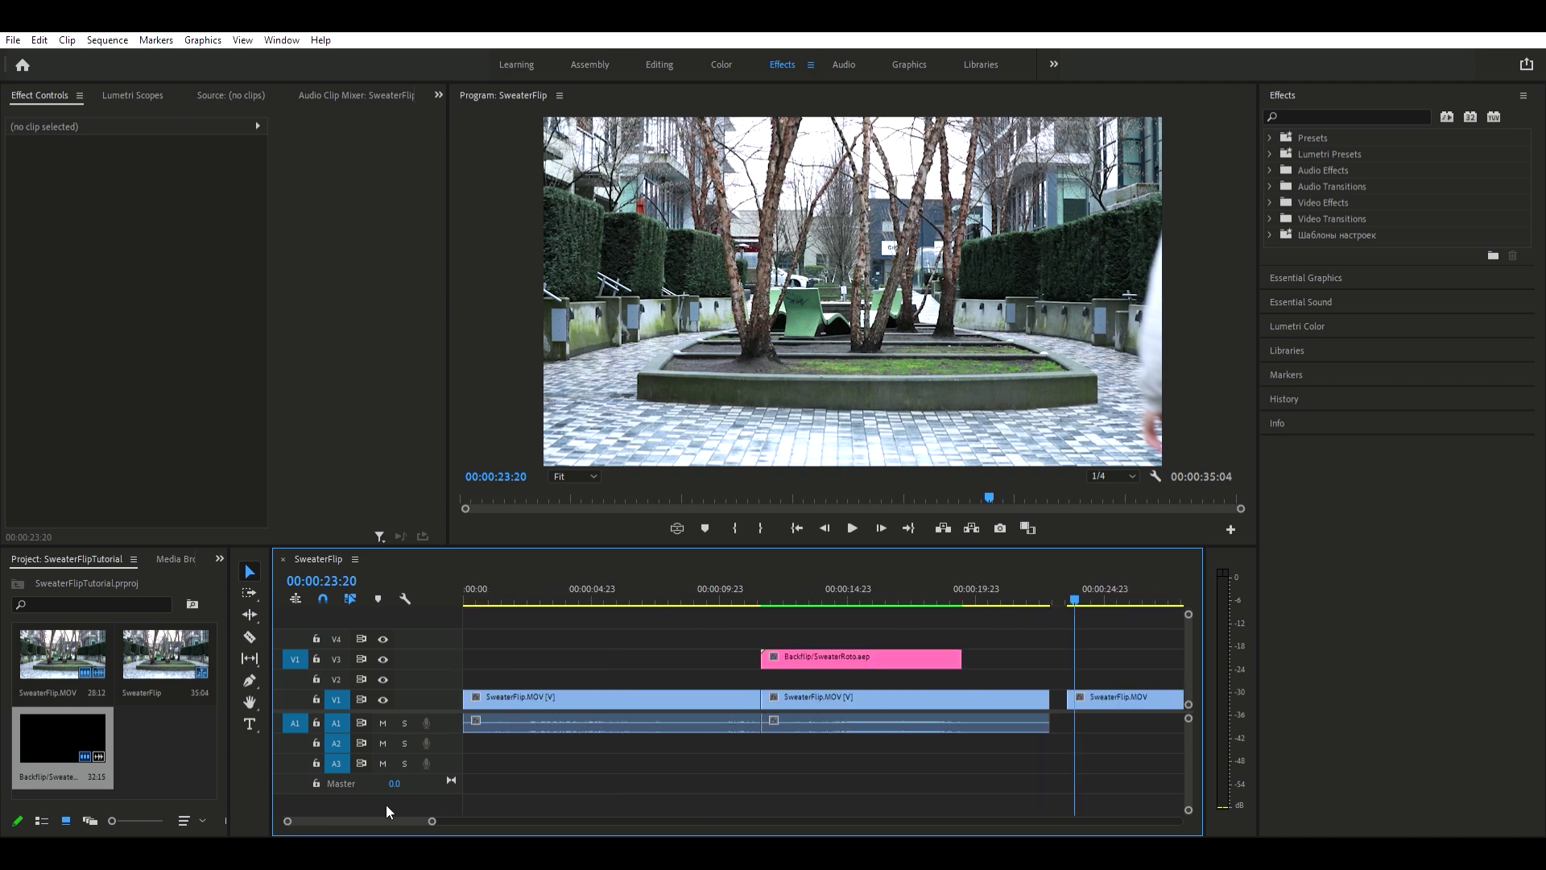
pyautogui.moveTo(1136, 686); pyautogui.dragTo(775, 674)
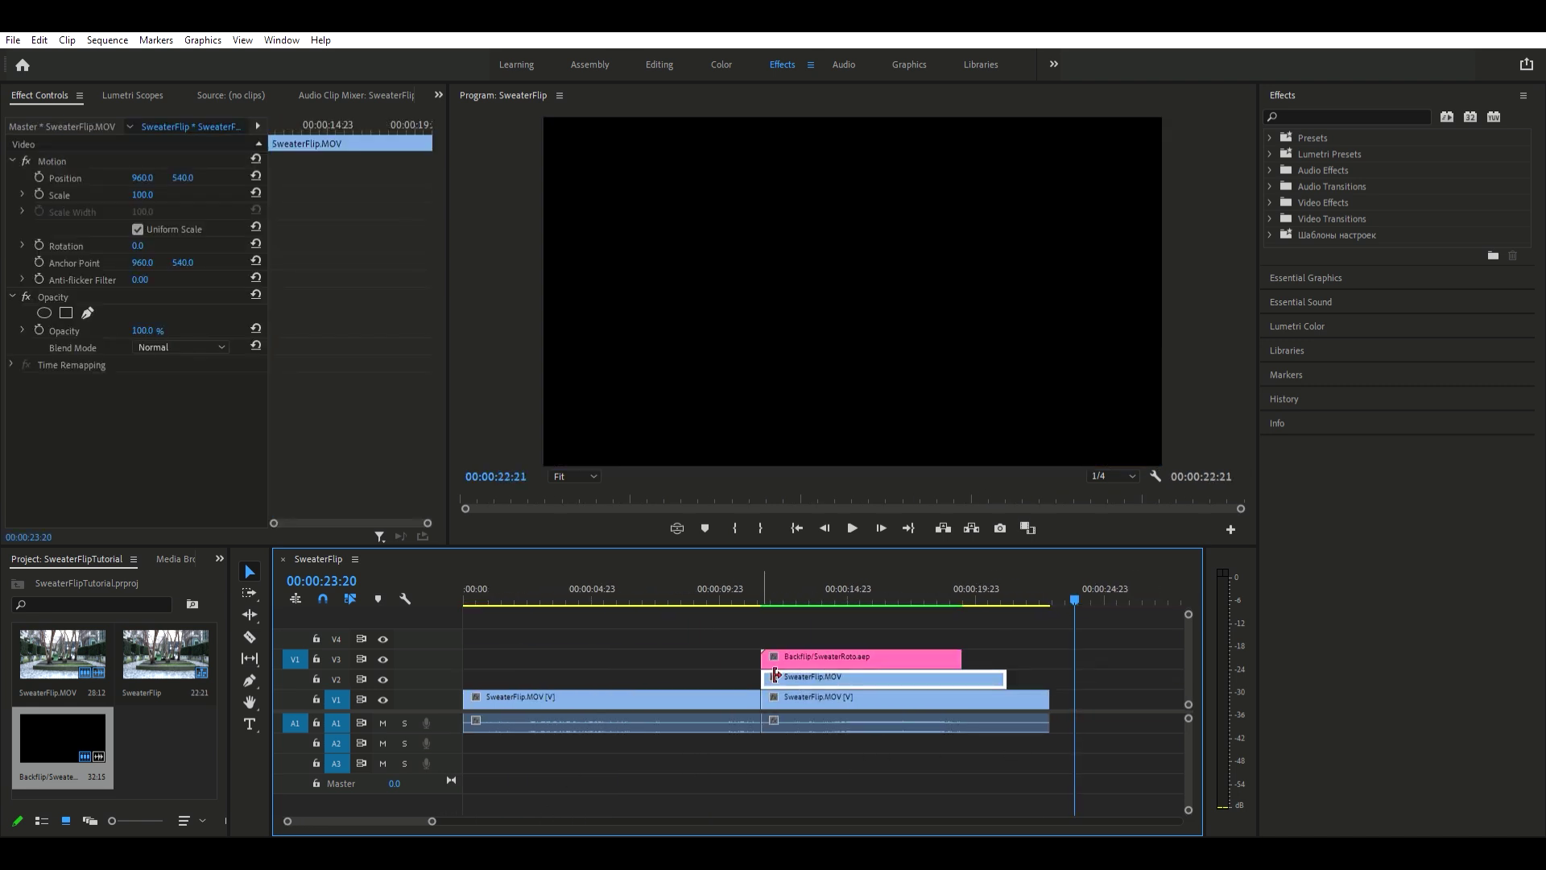
# Step: Play the sequence across the cut and step forward to 00:00:11:22 to examine the flip against the thrower footage
pyautogui.click(740, 583)
pyautogui.press('space')
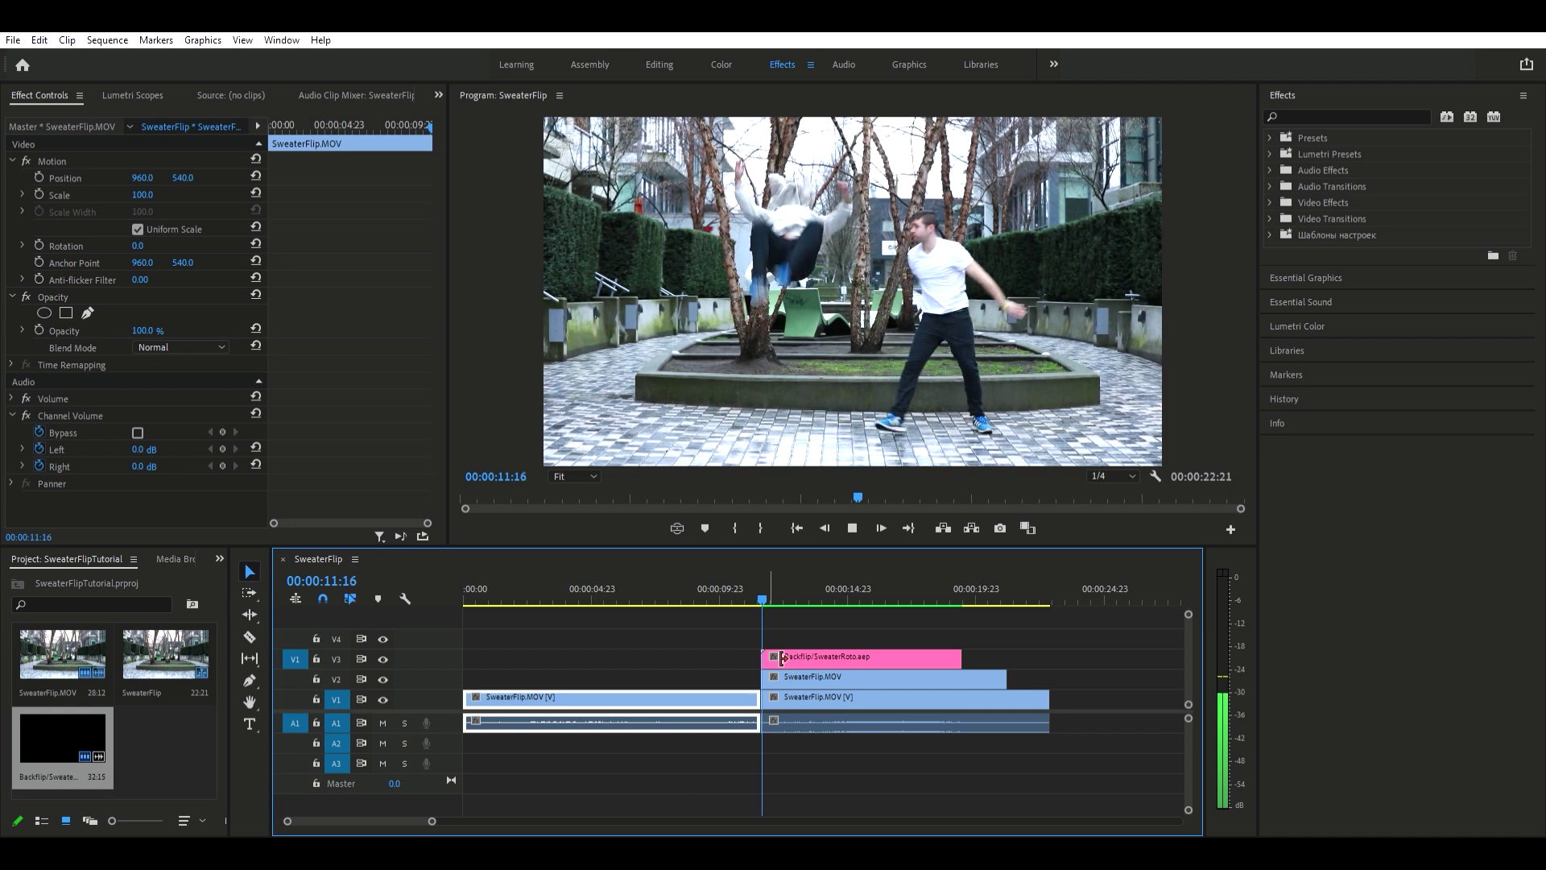
pyautogui.press('space')
pyautogui.press('Right')
pyautogui.press('Right')
pyautogui.press('Right')
pyautogui.press('Right')
pyautogui.press('Right')
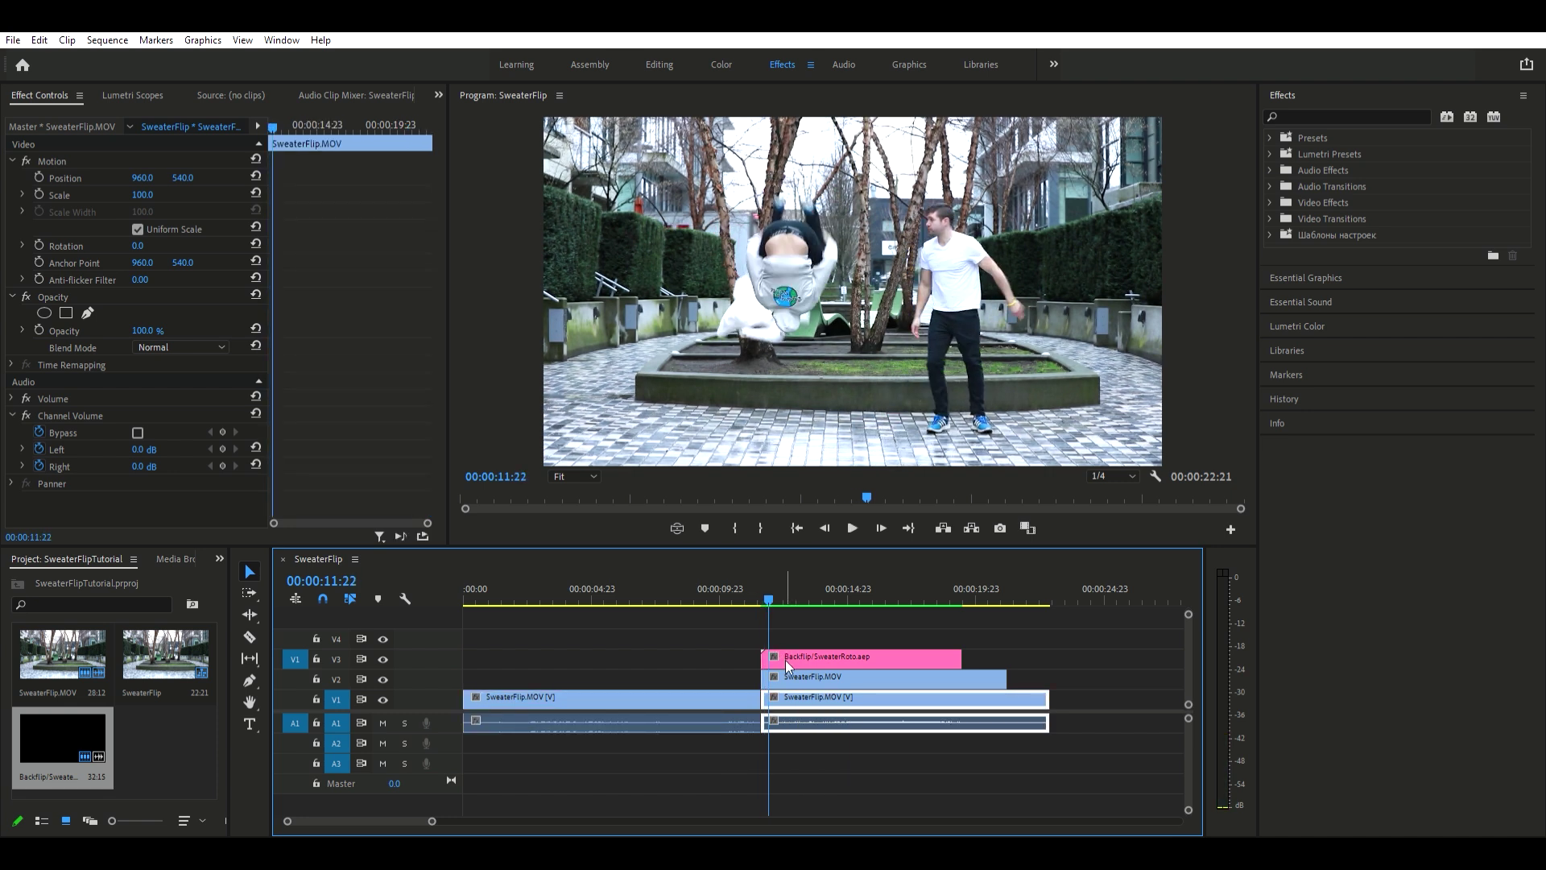
# Step: Extend the V2 SweaterFlip.MOV clip, split it level with the end of the V1 clip and set the remainder aside further along V2
pyautogui.click(778, 676)
pyautogui.moveTo(765, 677); pyautogui.dragTo(824, 673)
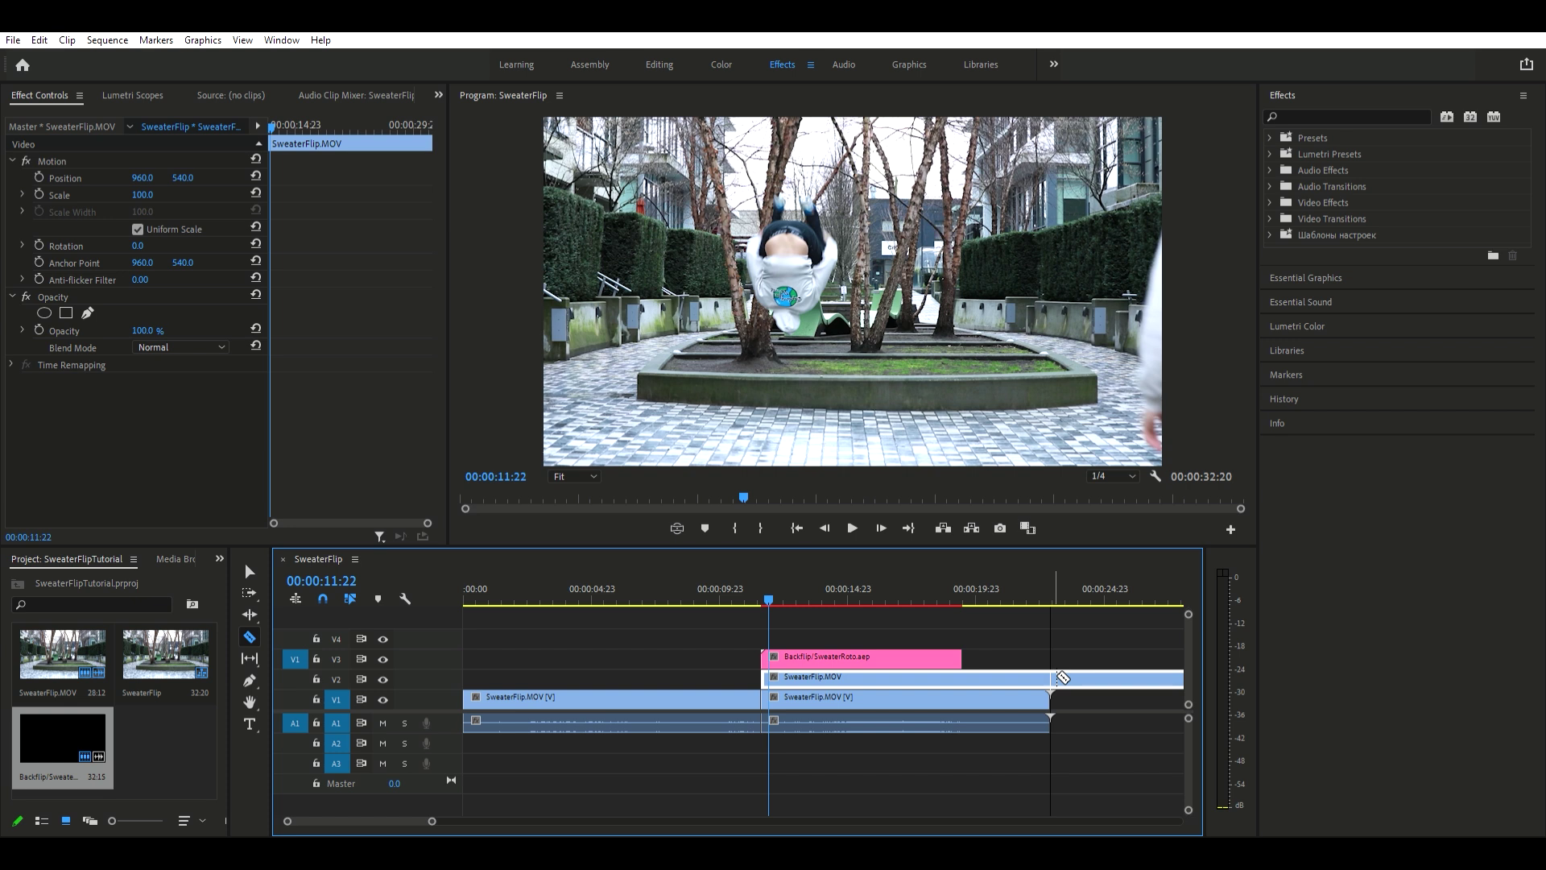
pyautogui.click(1056, 677)
pyautogui.press('v')
pyautogui.moveTo(1086, 676); pyautogui.dragTo(1115, 677)
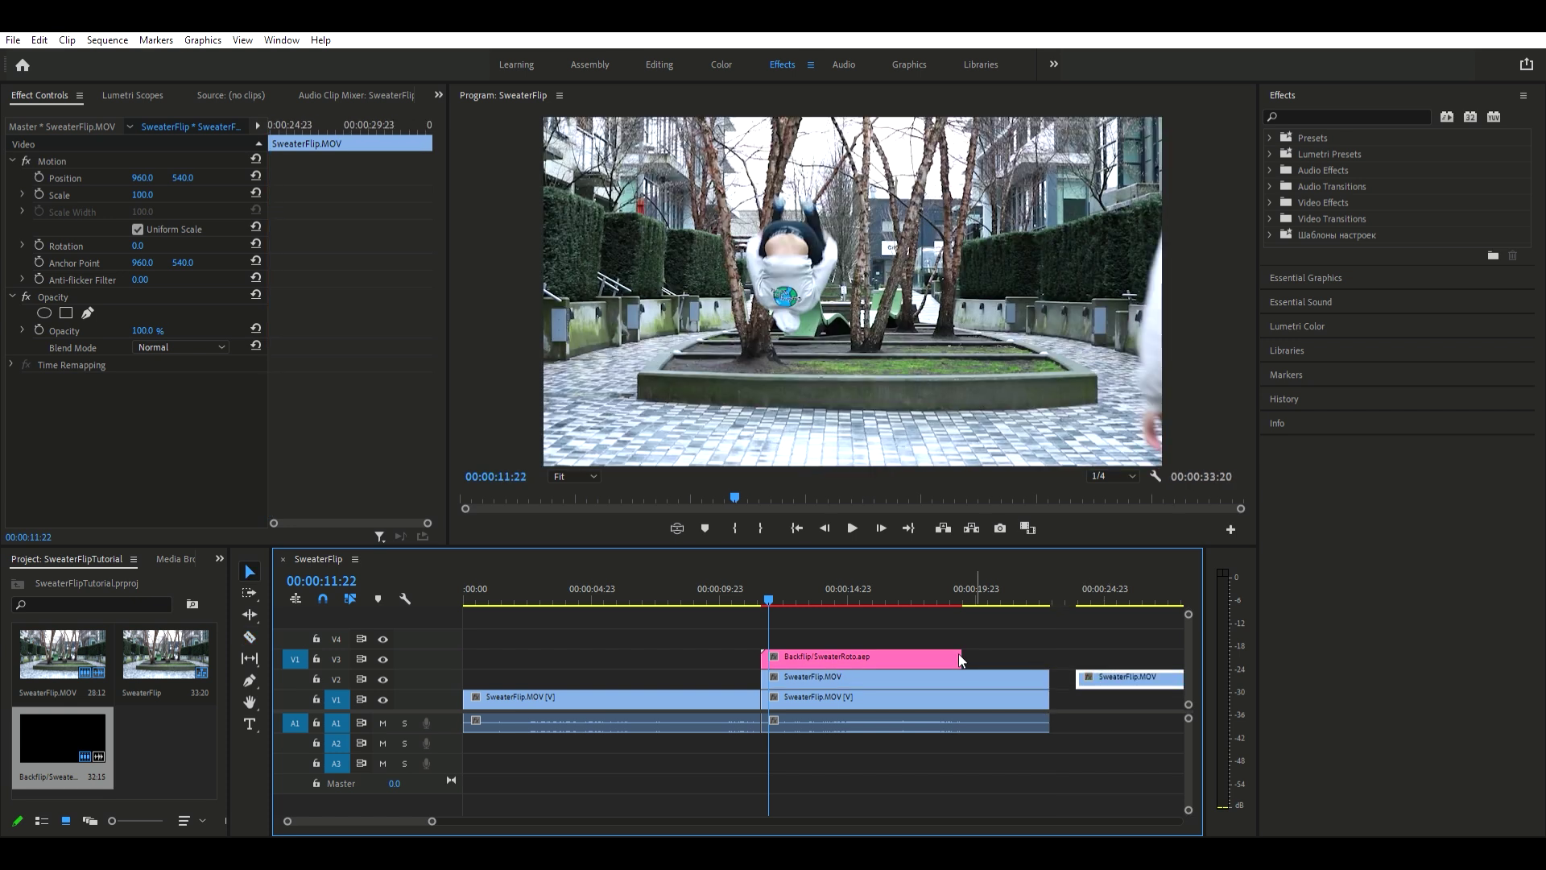
# Step: Apply the Crop effect to the V2 SweaterFlip.MOV clip beneath the roto clip and set its Right crop to 50%
pyautogui.click(1424, 115)
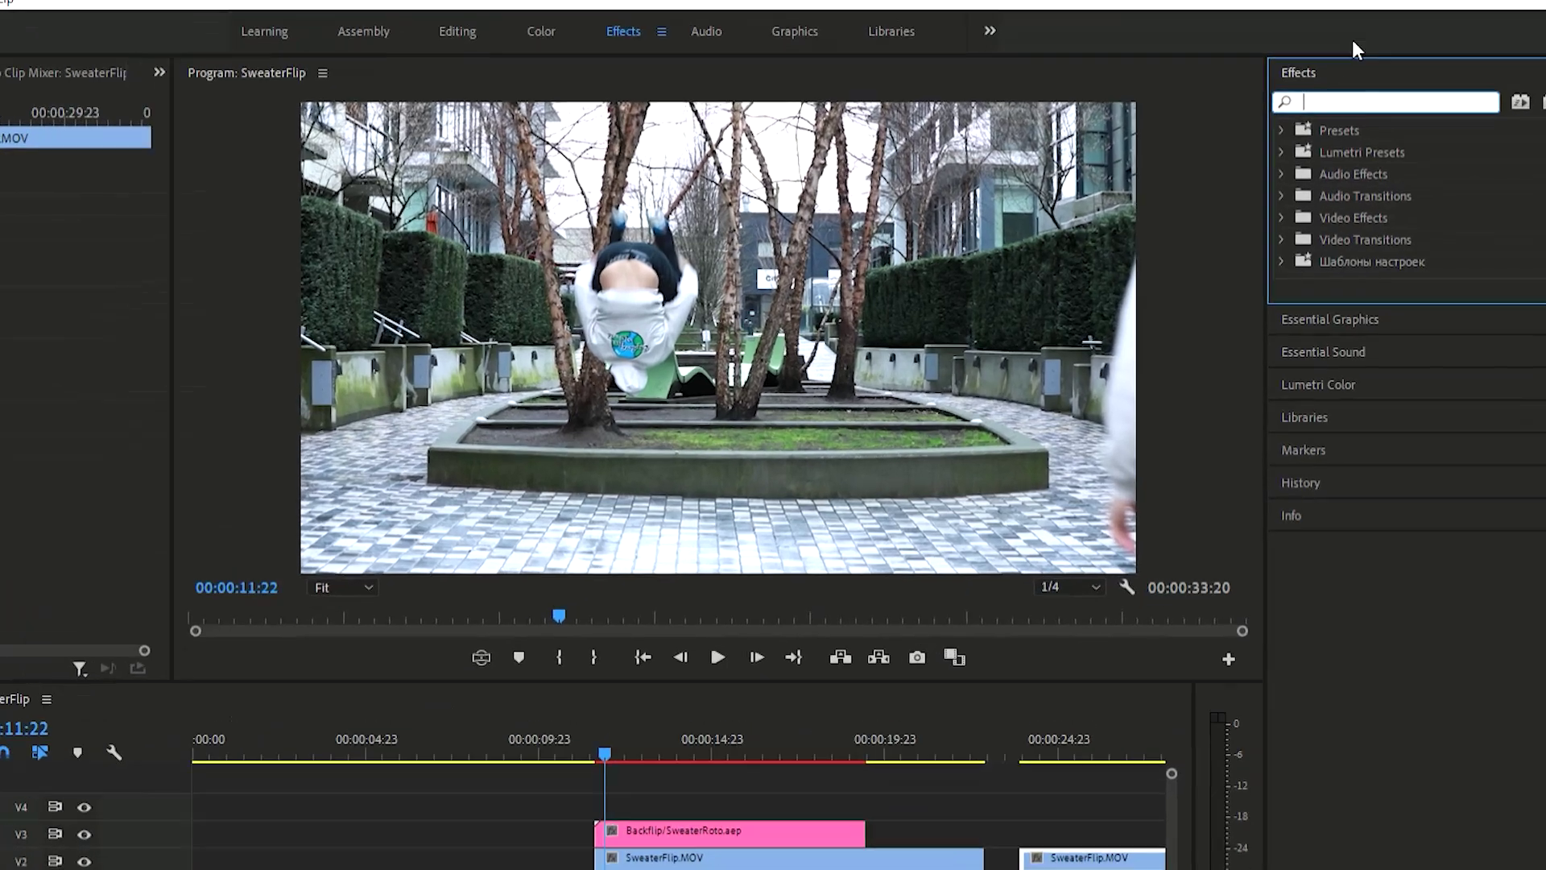
pyautogui.write('crop')
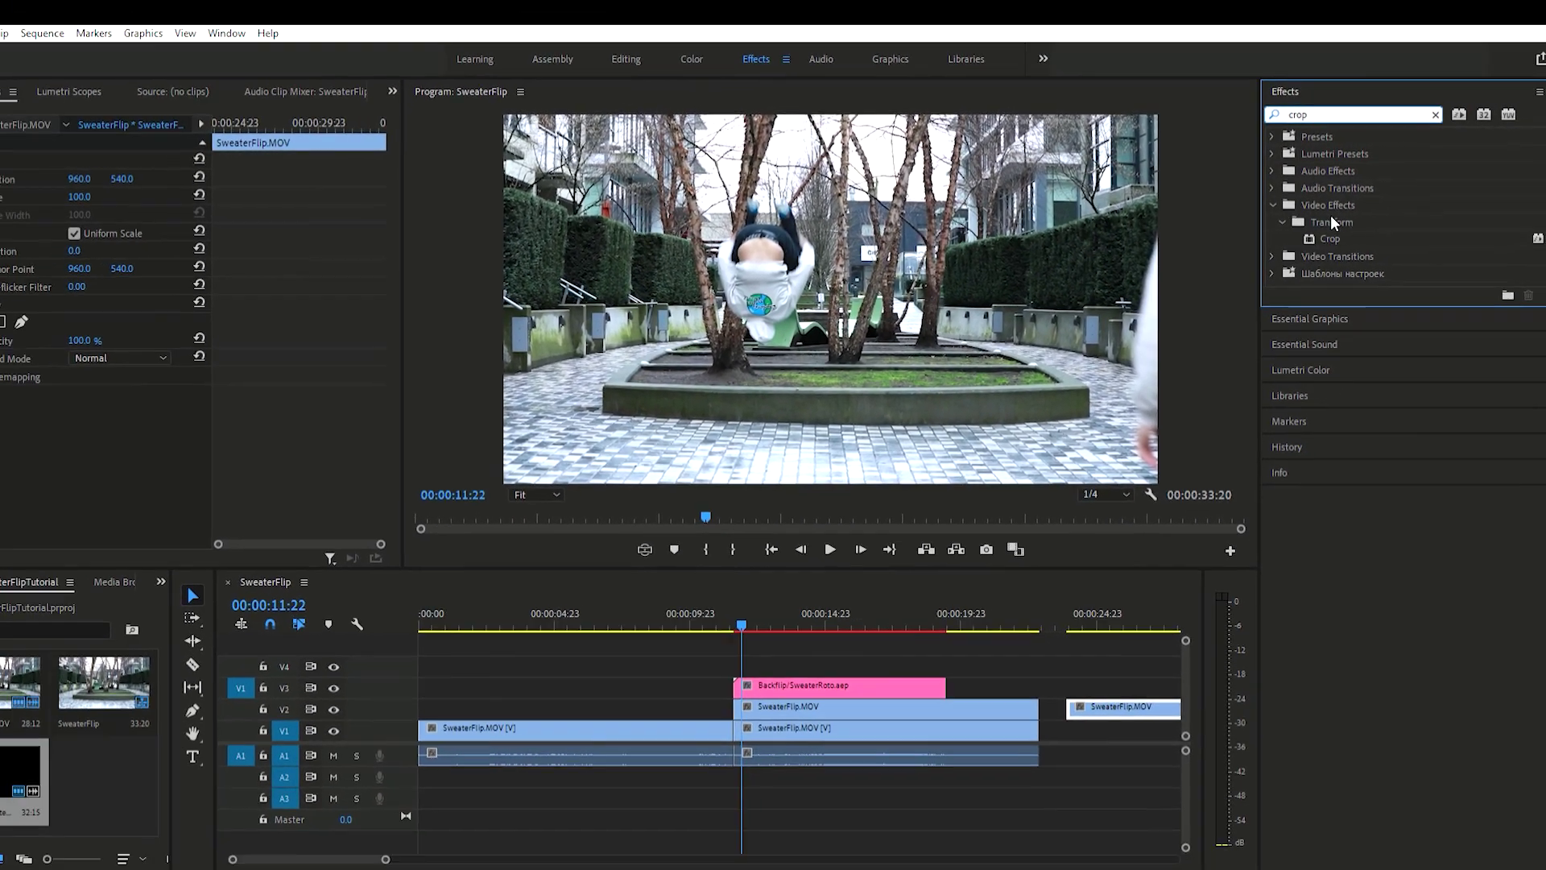
pyautogui.moveTo(1356, 246); pyautogui.dragTo(773, 739)
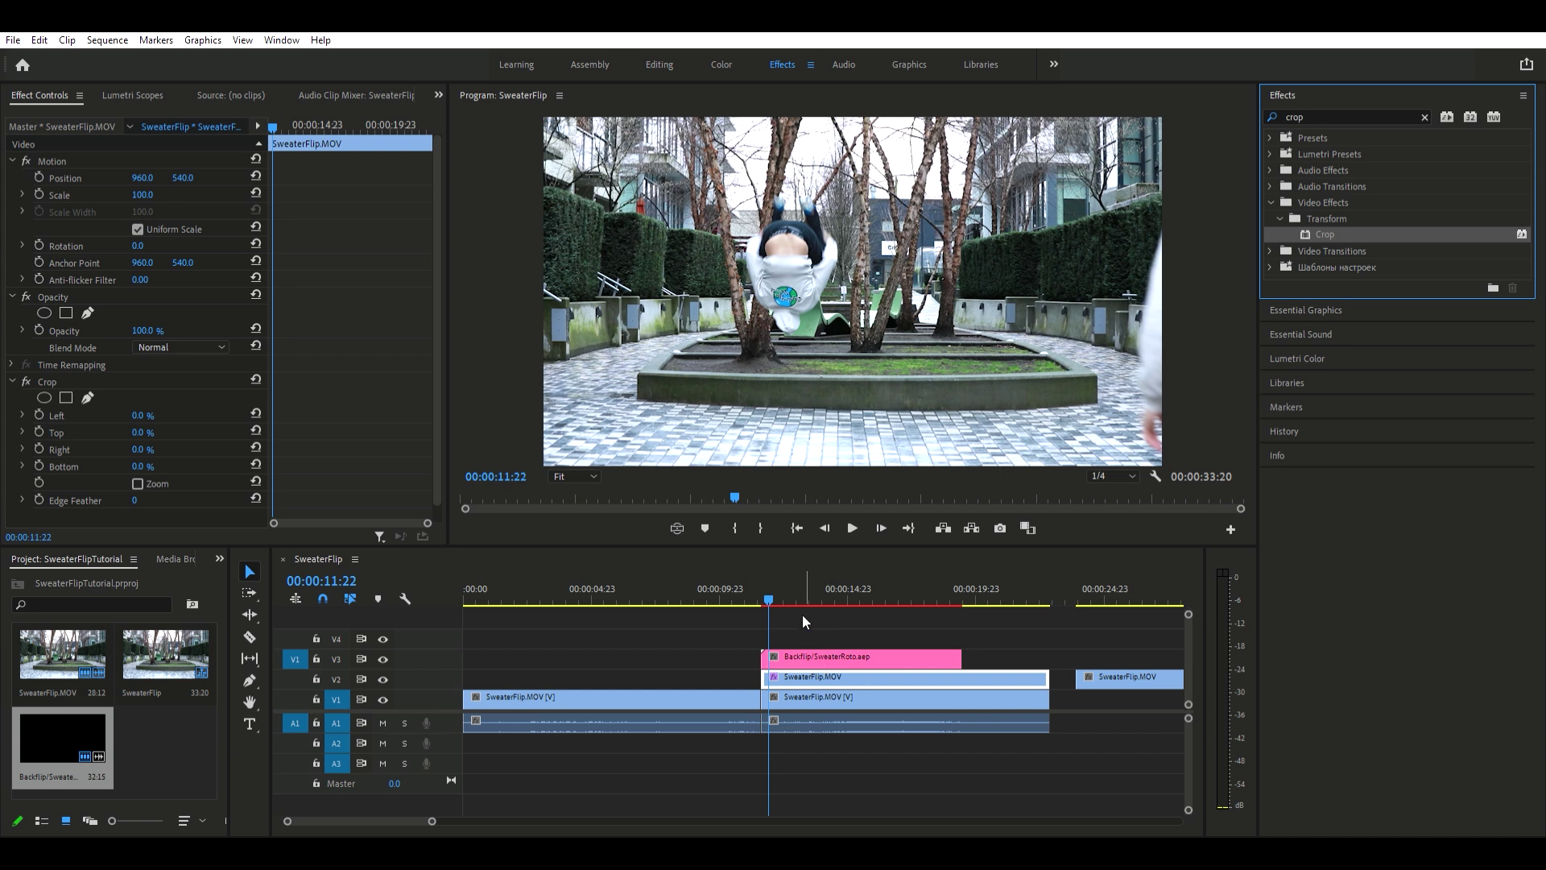
pyautogui.click(770, 590)
pyautogui.moveTo(770, 590); pyautogui.dragTo(781, 591)
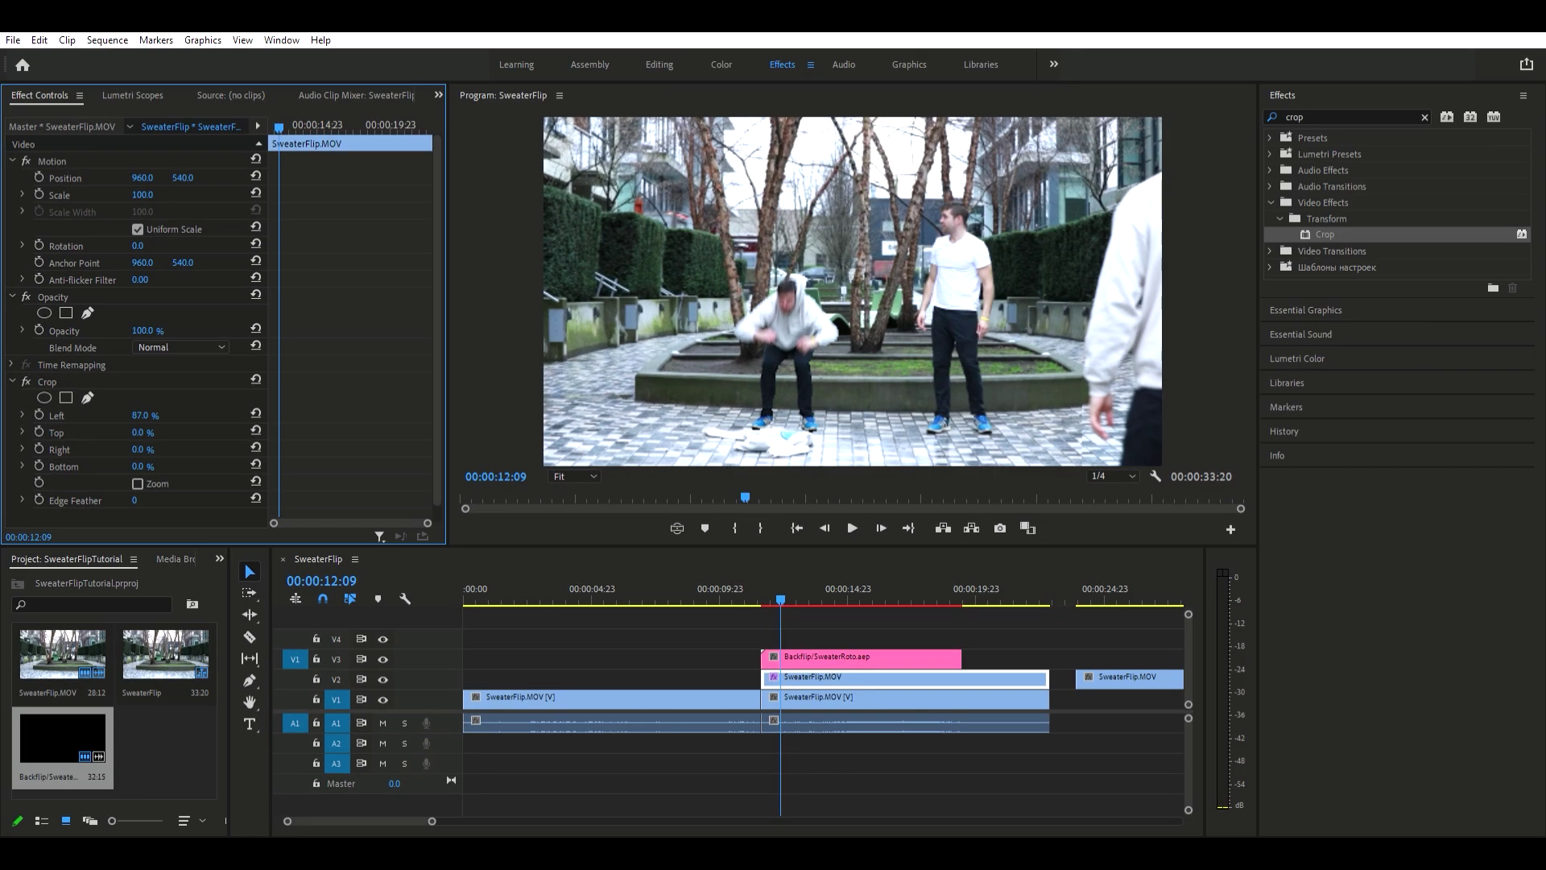
pyautogui.moveTo(231, 401); pyautogui.dragTo(189, 449)
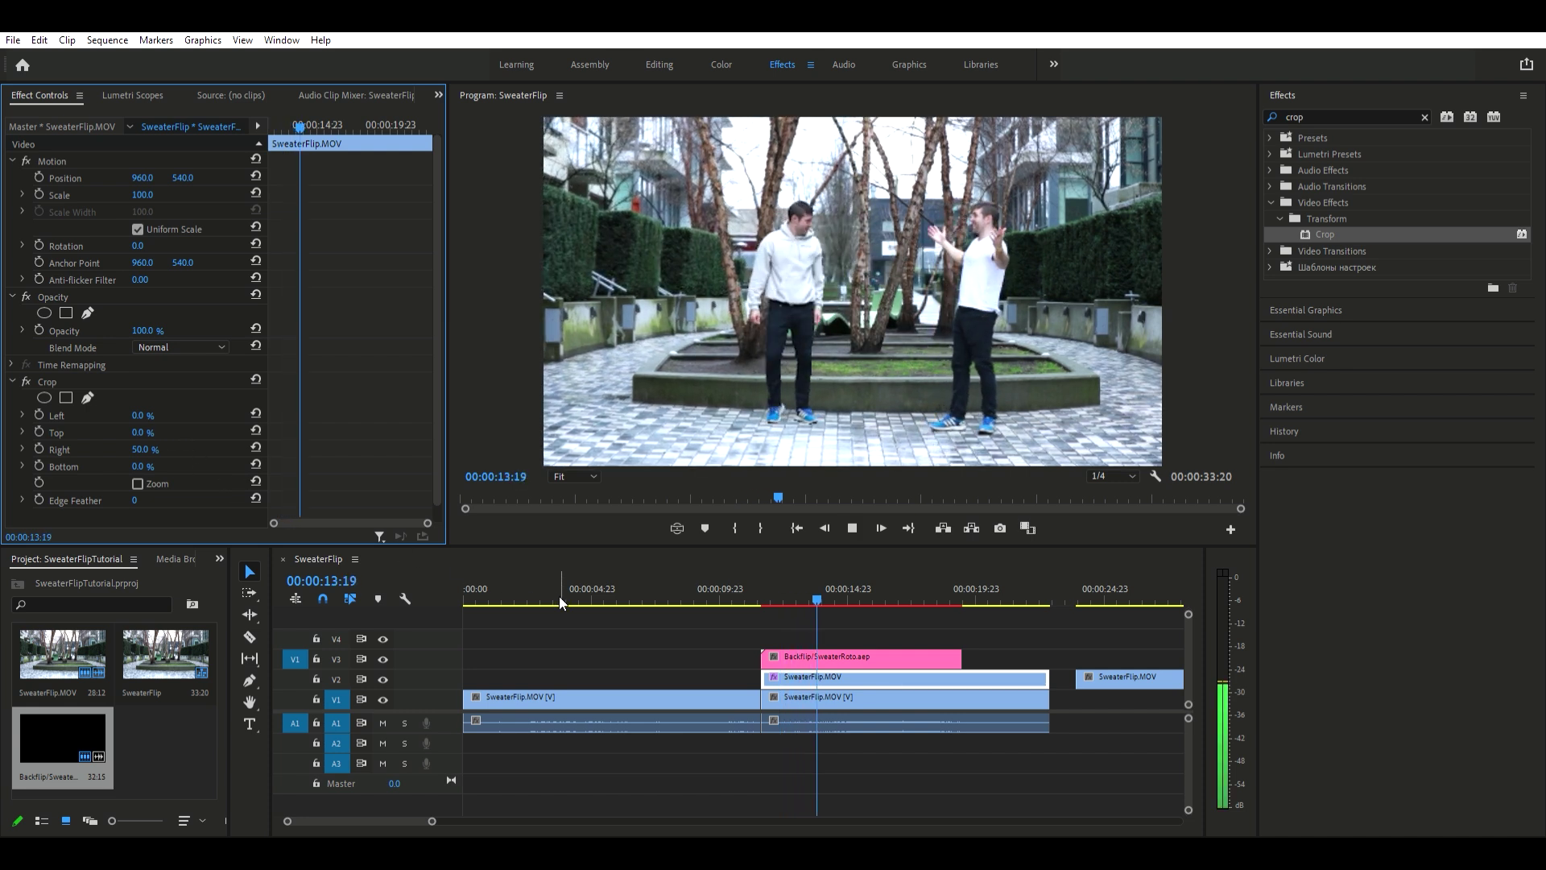
# Step: Play the sequence repeatedly from just before the cut to check how the cropped V2 clip blends with the flip and the thrower
pyautogui.press('space')
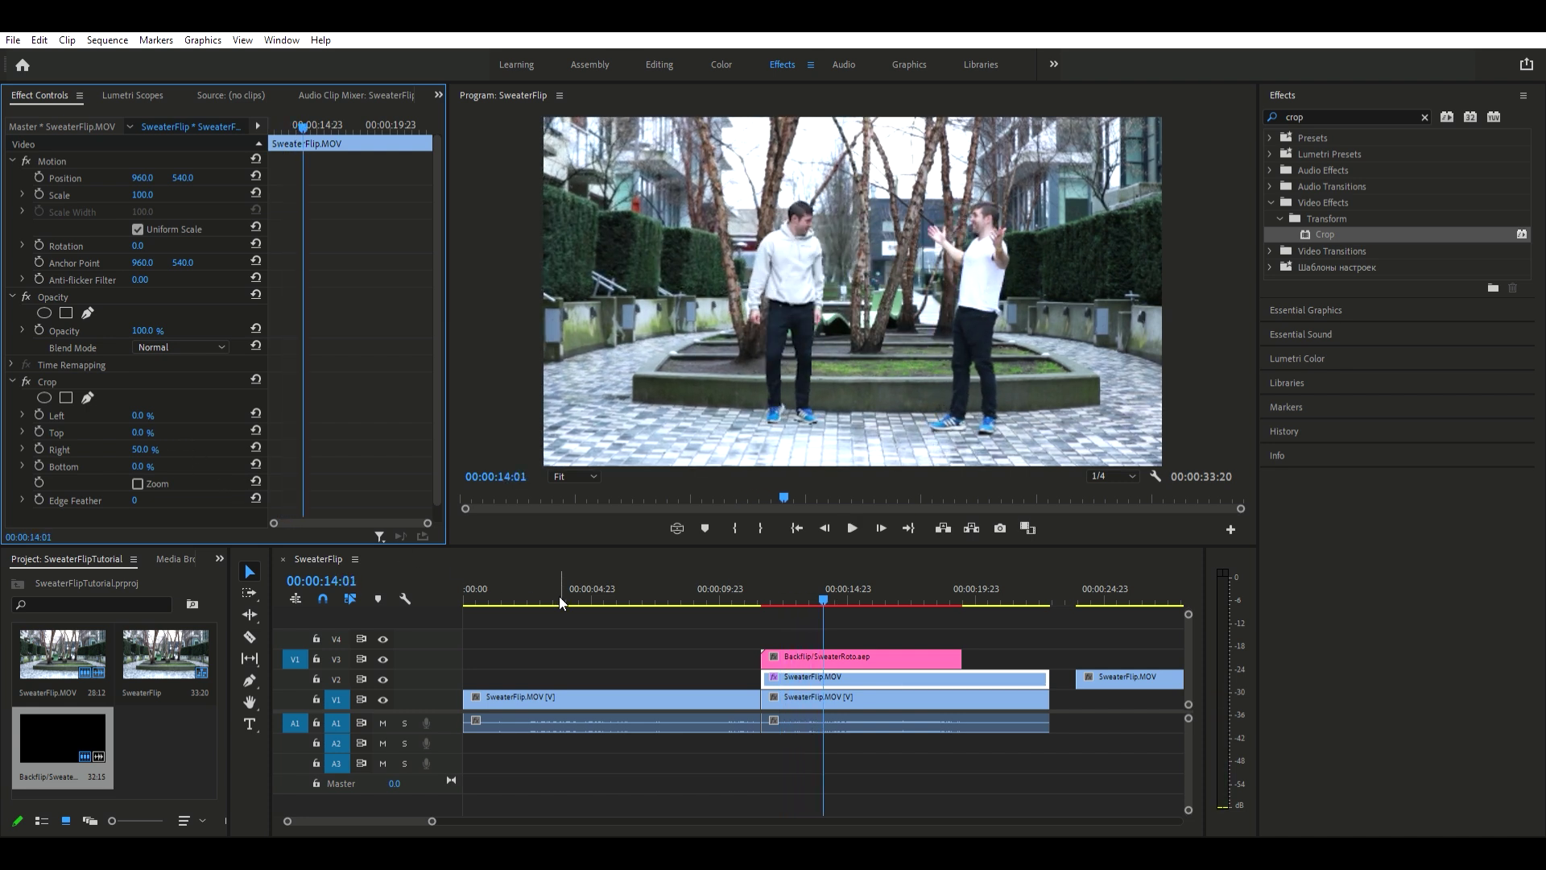
pyautogui.click(747, 577)
pyautogui.press('space')
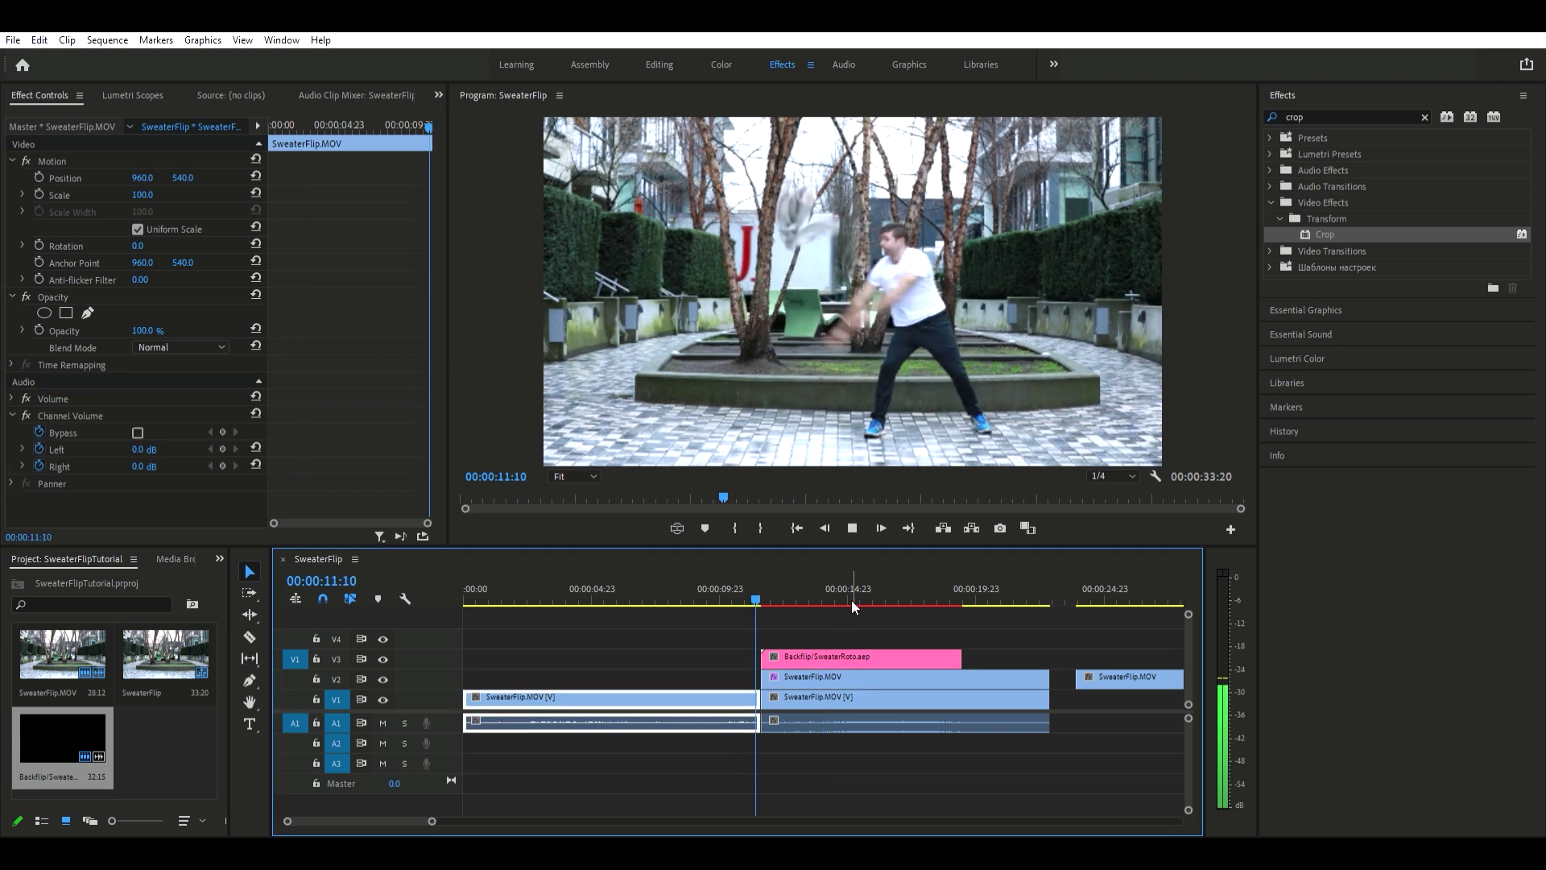
pyautogui.press('space')
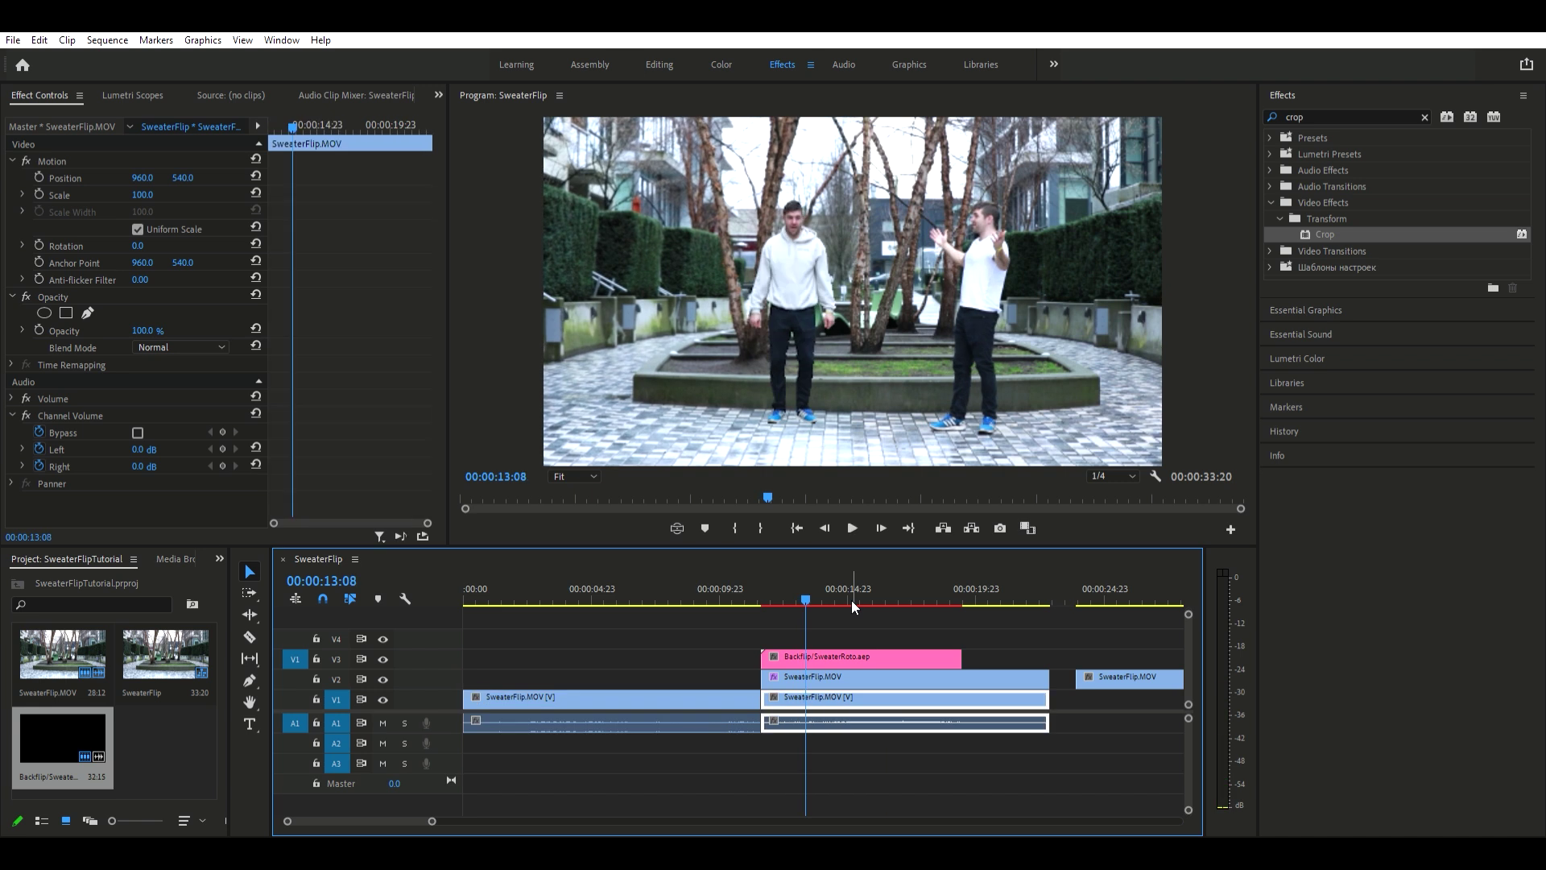
pyautogui.click(746, 581)
pyautogui.press('space')
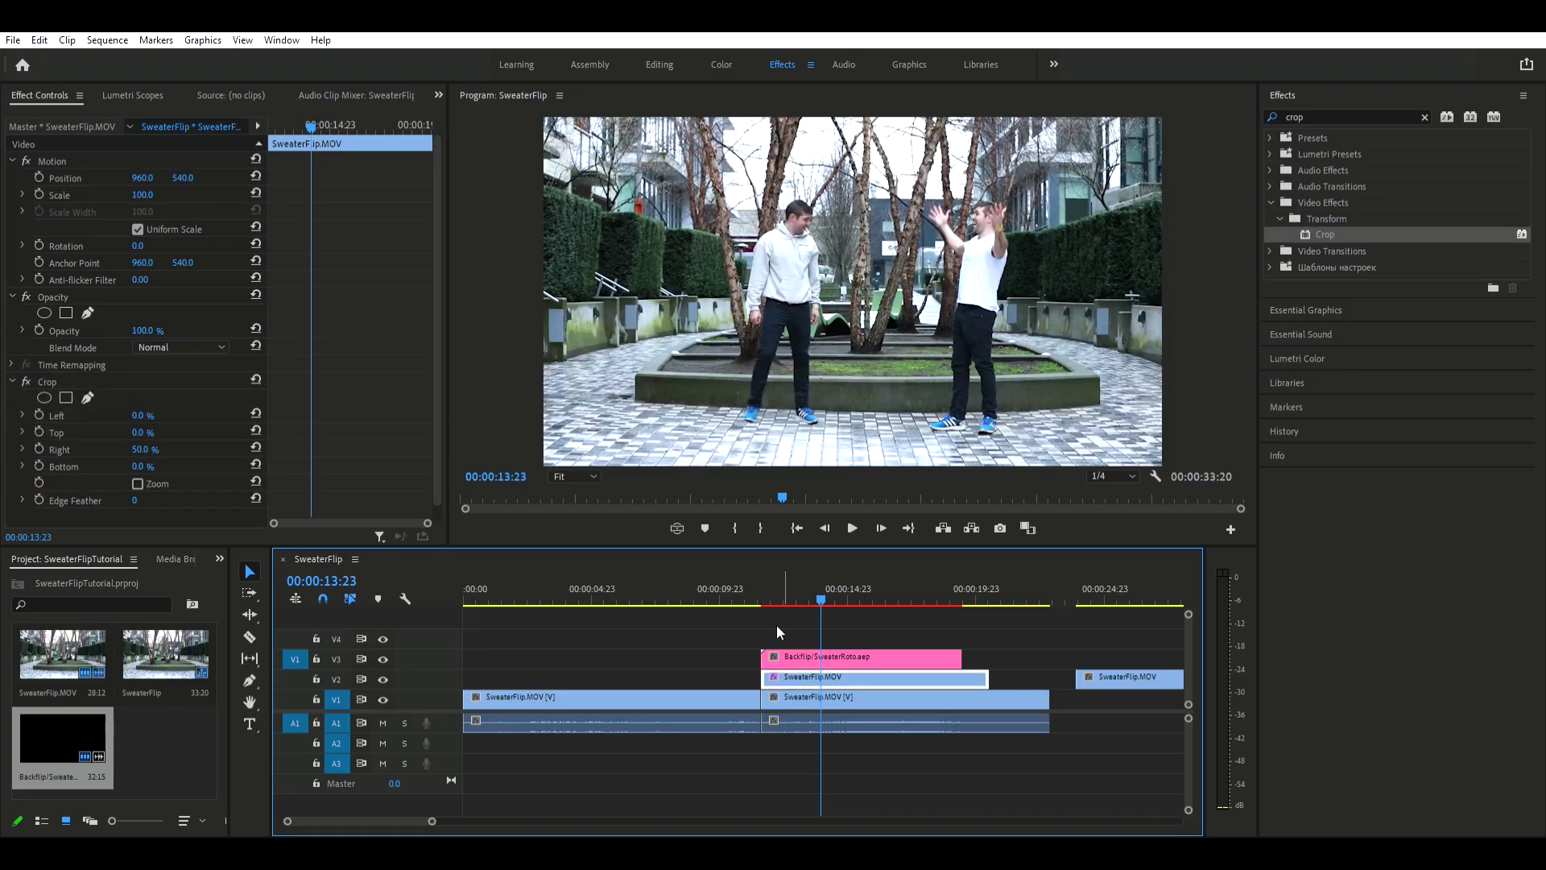
pyautogui.click(752, 584)
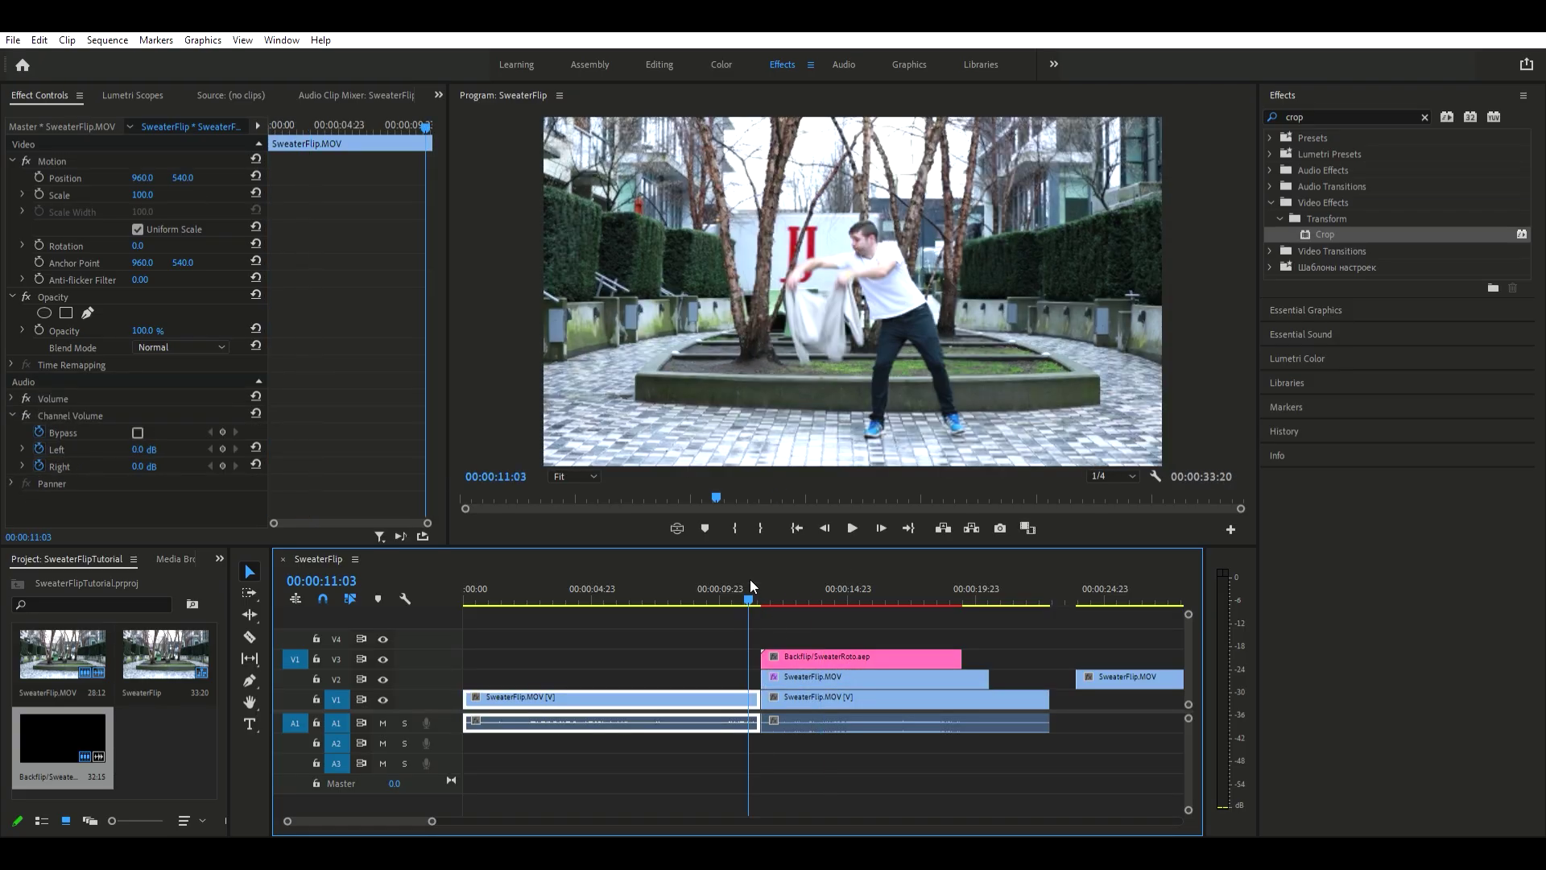
pyautogui.press('space')
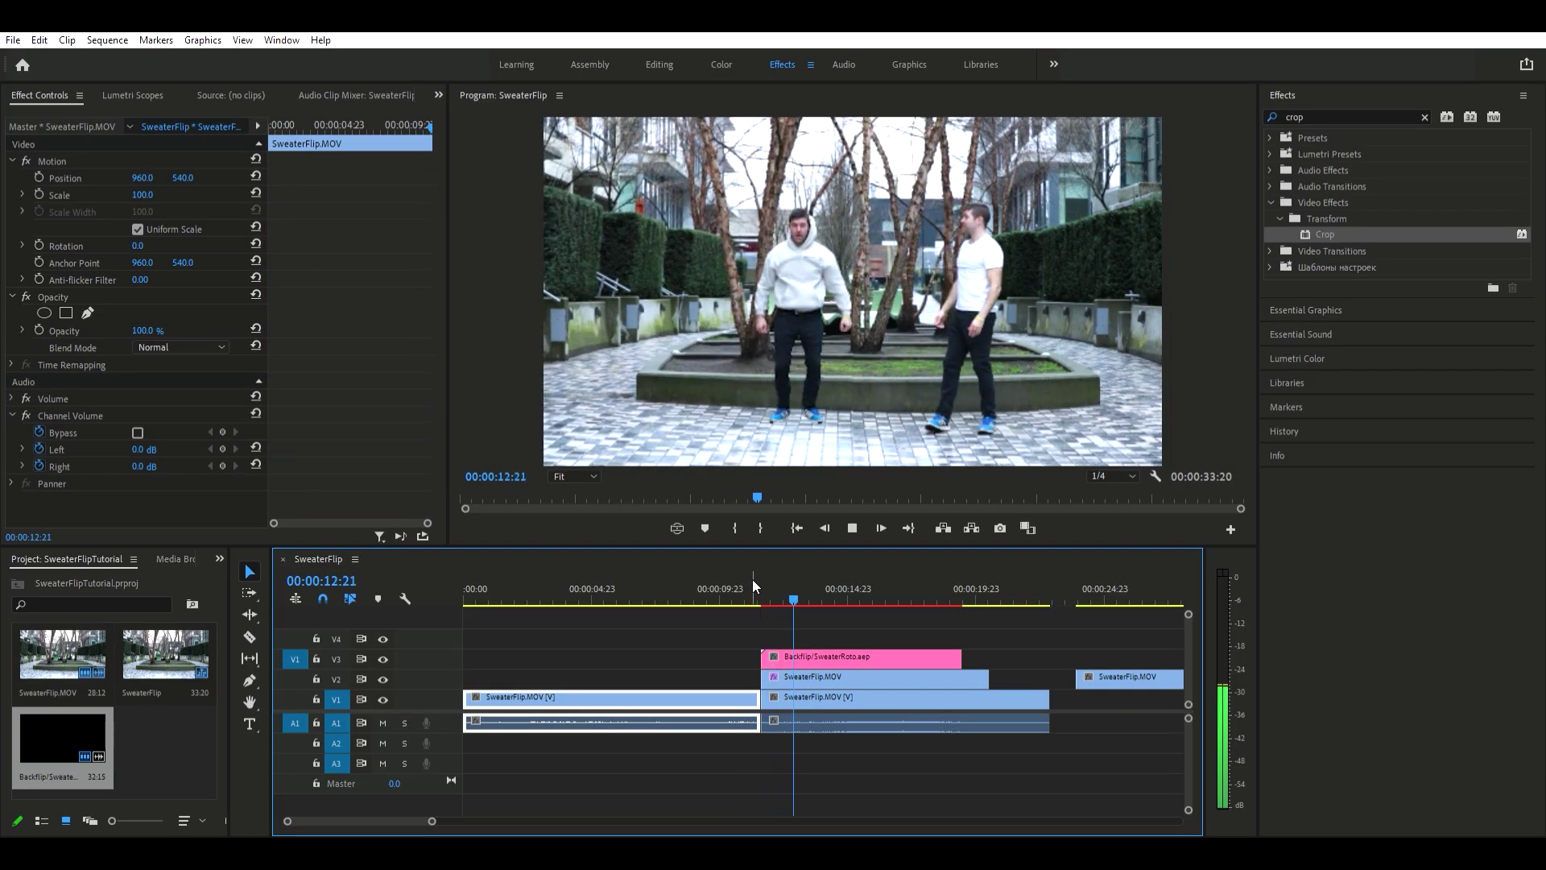
pyautogui.press('space')
# Step: Trim more off the start of the cropped V2 clip, keep it aligned with the cut and replay the transition
pyautogui.click(769, 673)
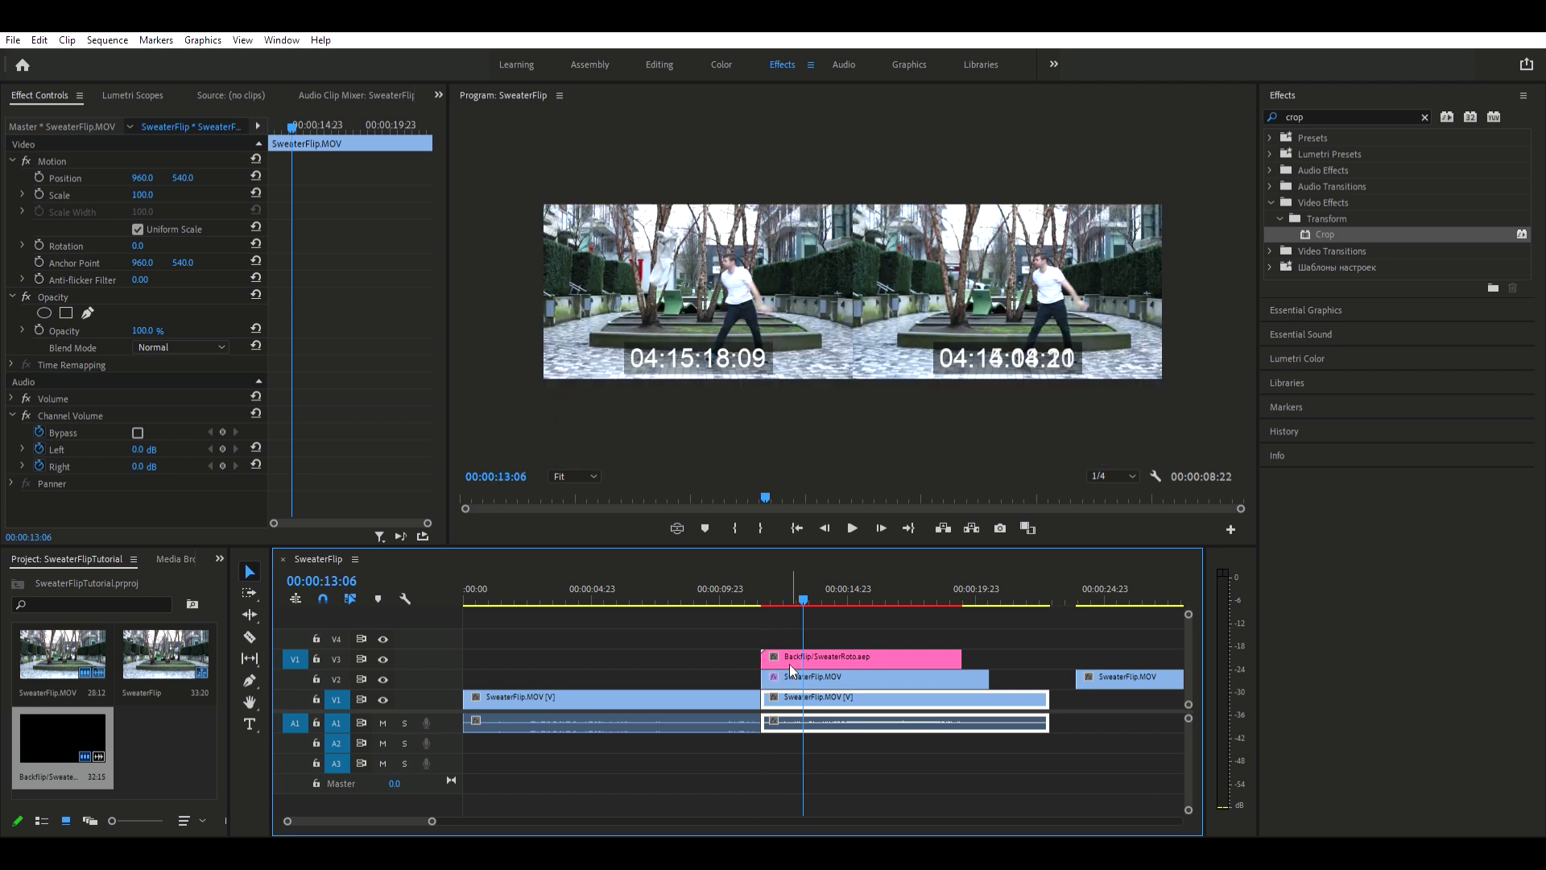
pyautogui.moveTo(780, 671); pyautogui.dragTo(793, 671)
pyautogui.click(753, 583)
pyautogui.press('space')
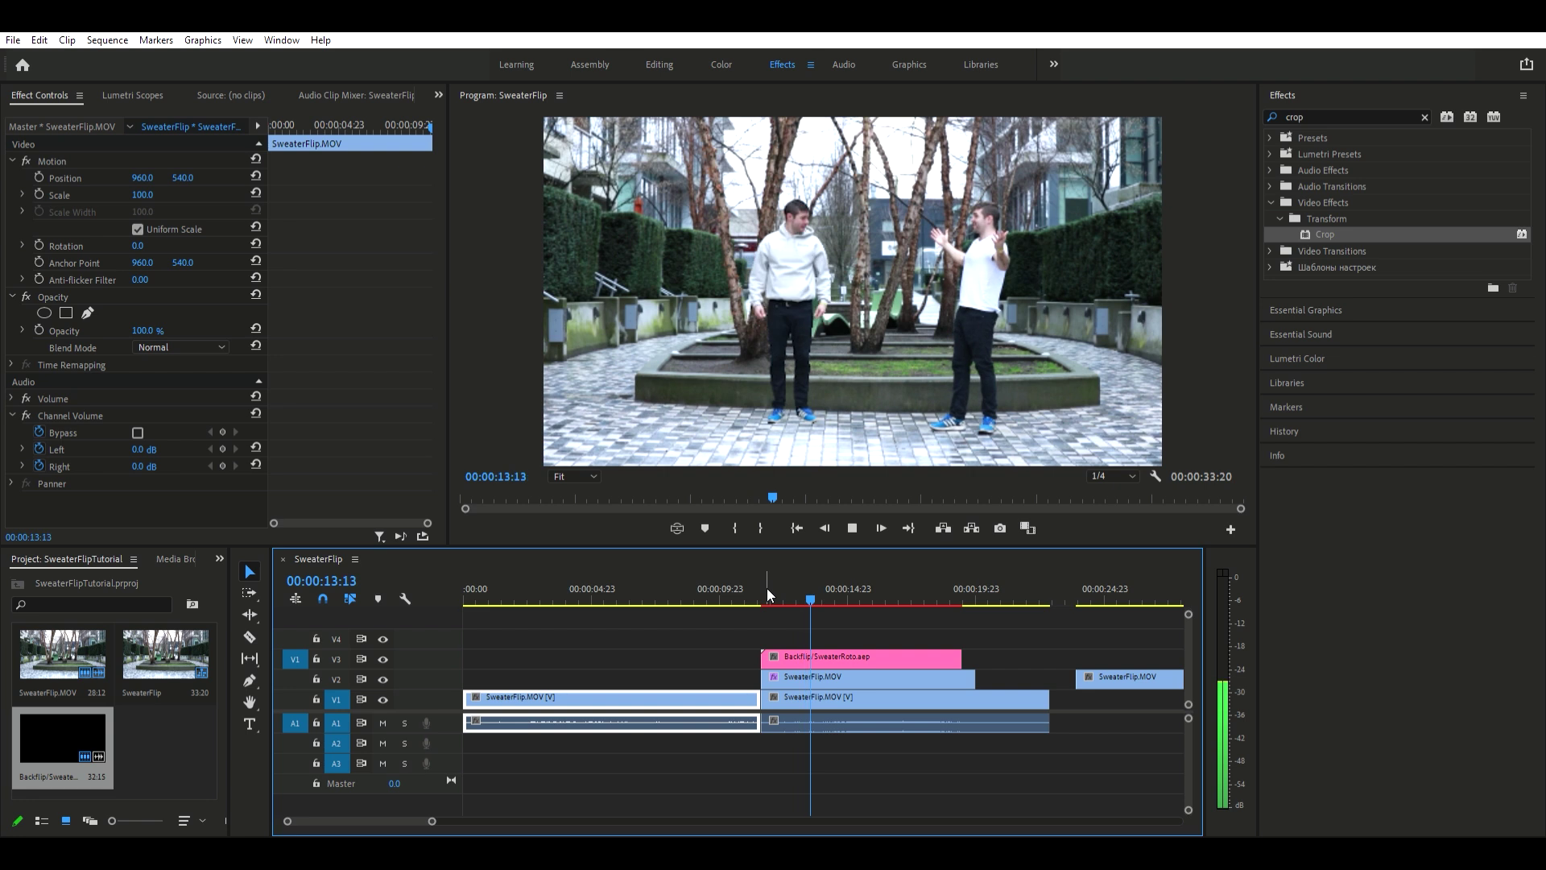
# Step: Stop playback and inspect the composite frame by frame around 00:00:14:01, where both men stand together after the flip
pyautogui.press('space')
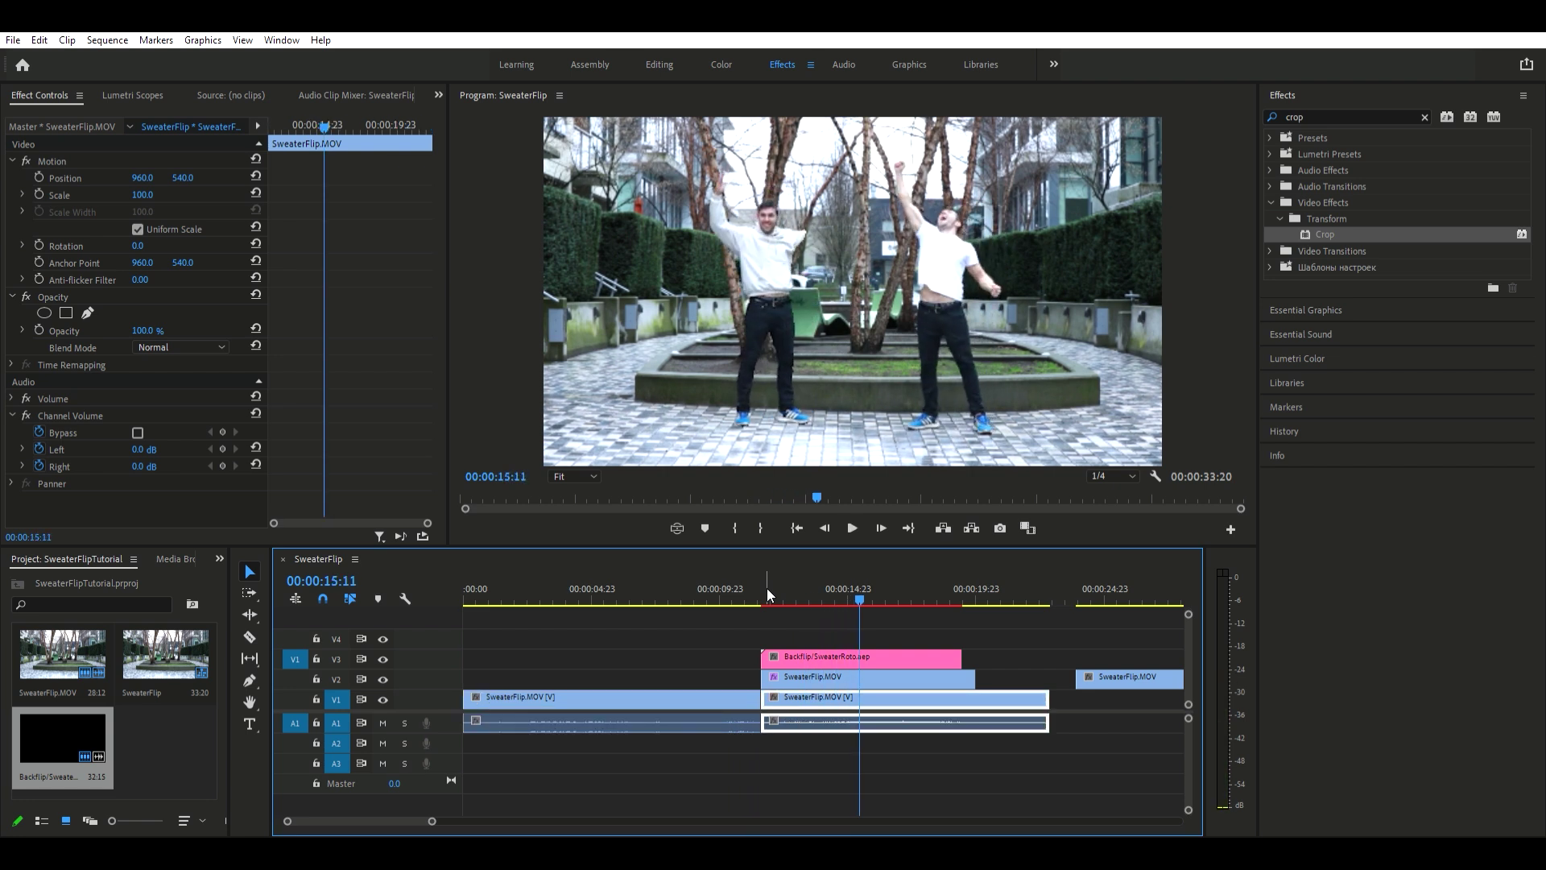
pyautogui.click(828, 588)
pyautogui.keyDown('alt'); pyautogui.scroll(5, 817, 587); pyautogui.keyUp('alt')
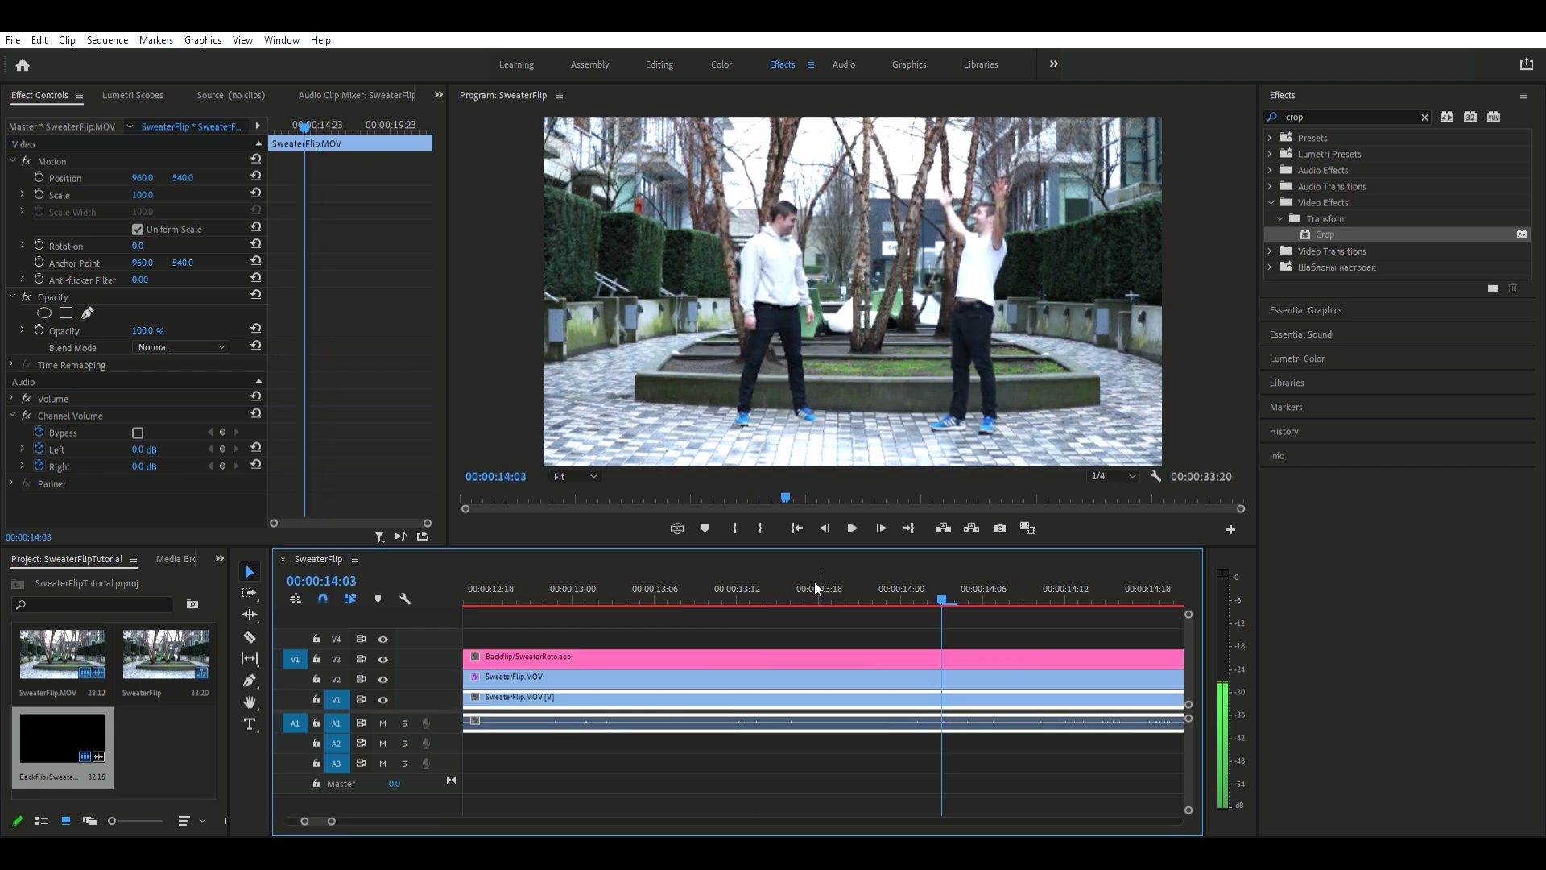
pyautogui.press('Left')
pyautogui.press('Left')
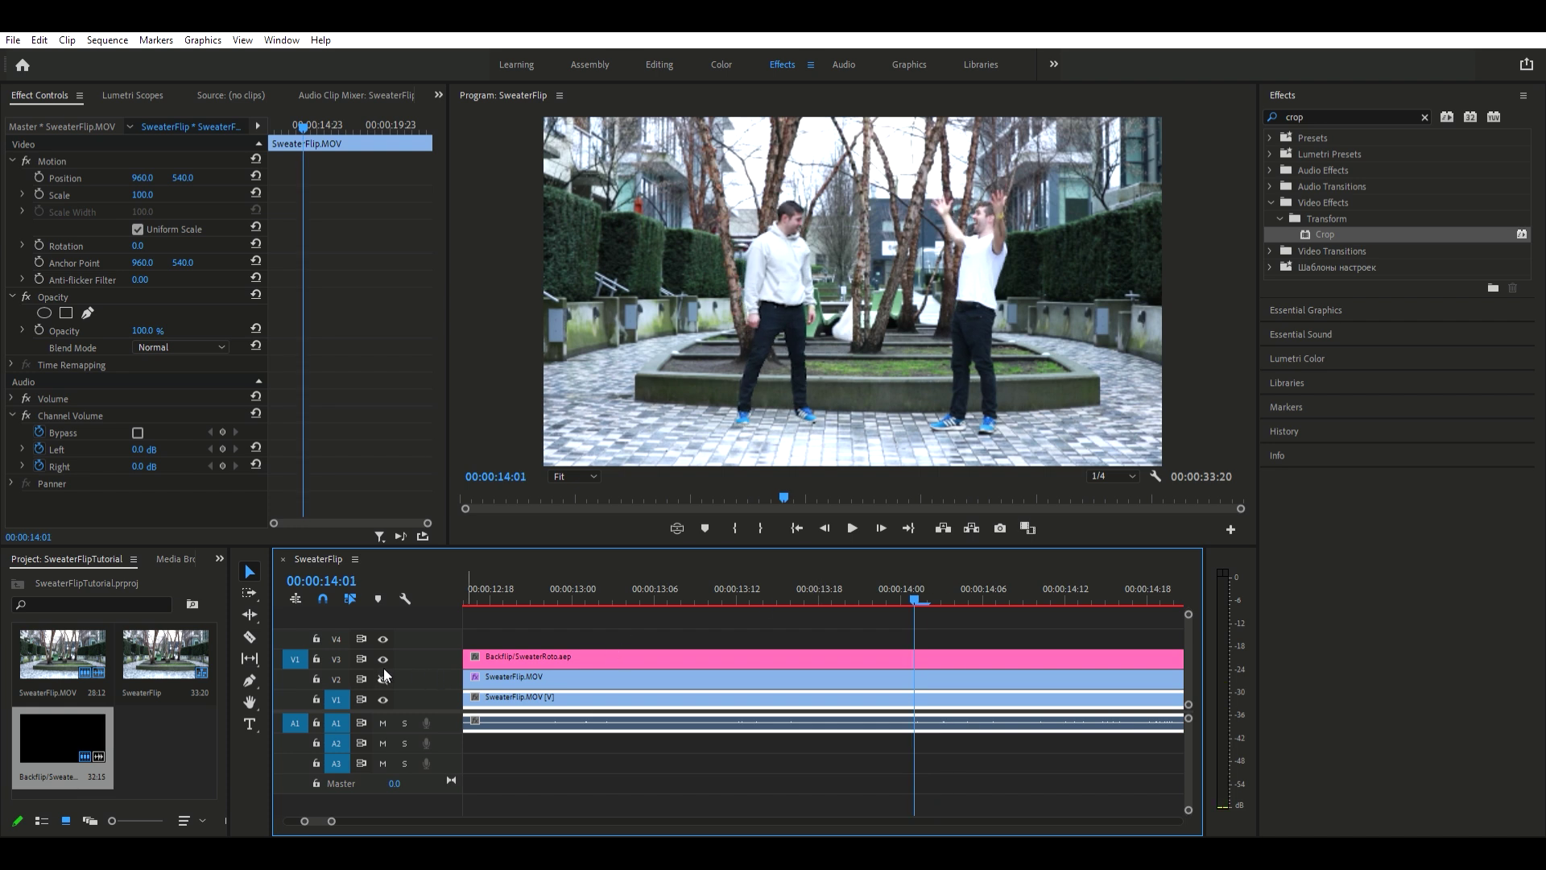
pyautogui.click(893, 579)
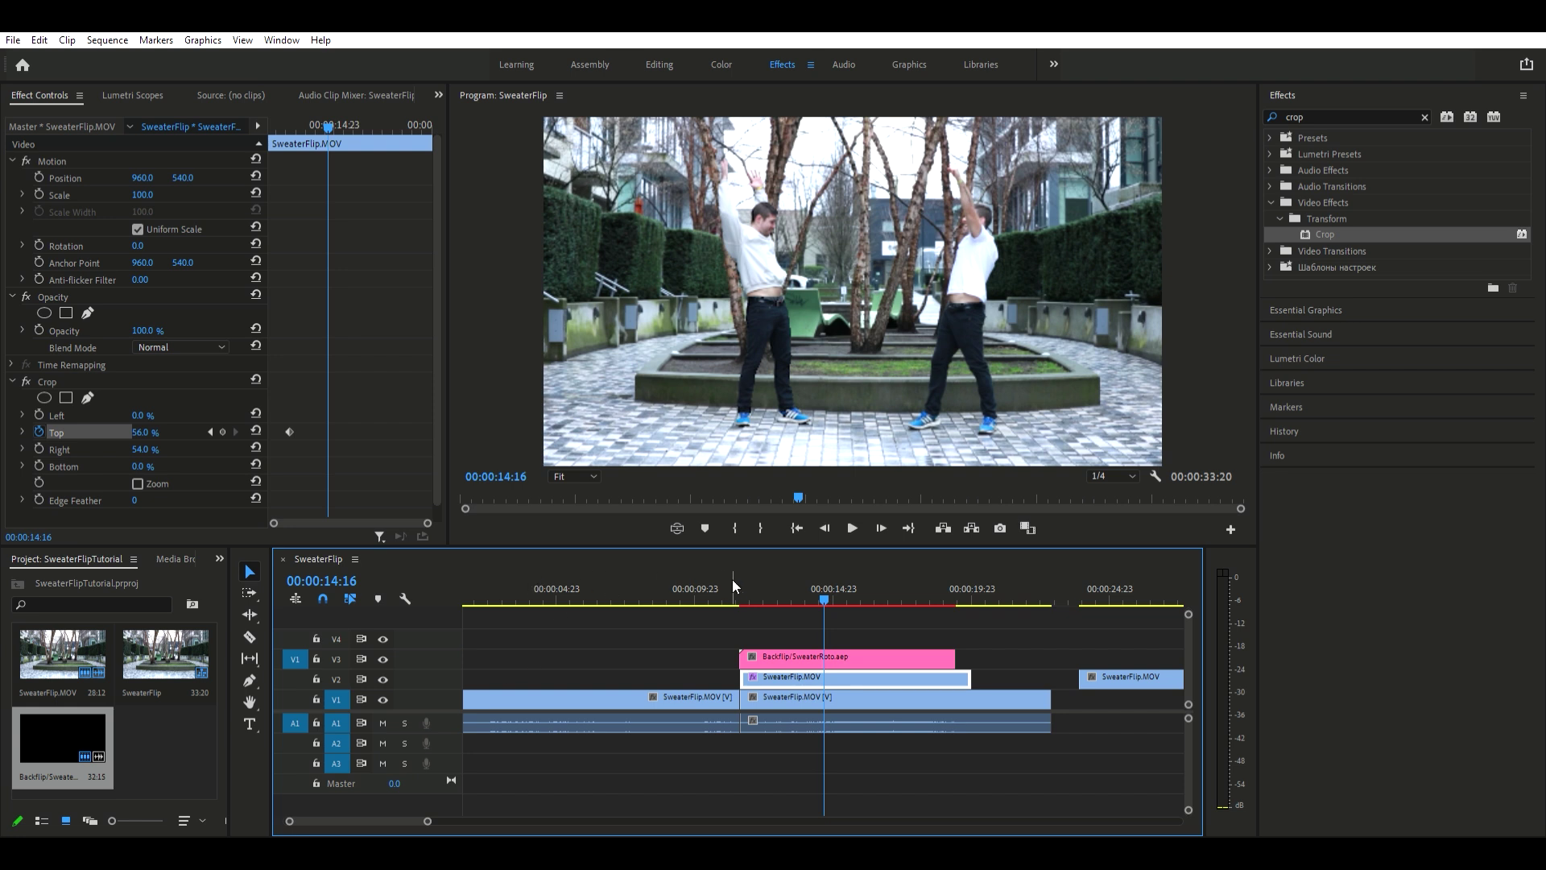
# Step: Mark the sequence range from 00:00:11:04 to 00:00:19:16 with in and out points and open the media export settings
pyautogui.click(728, 577)
pyautogui.press('i')
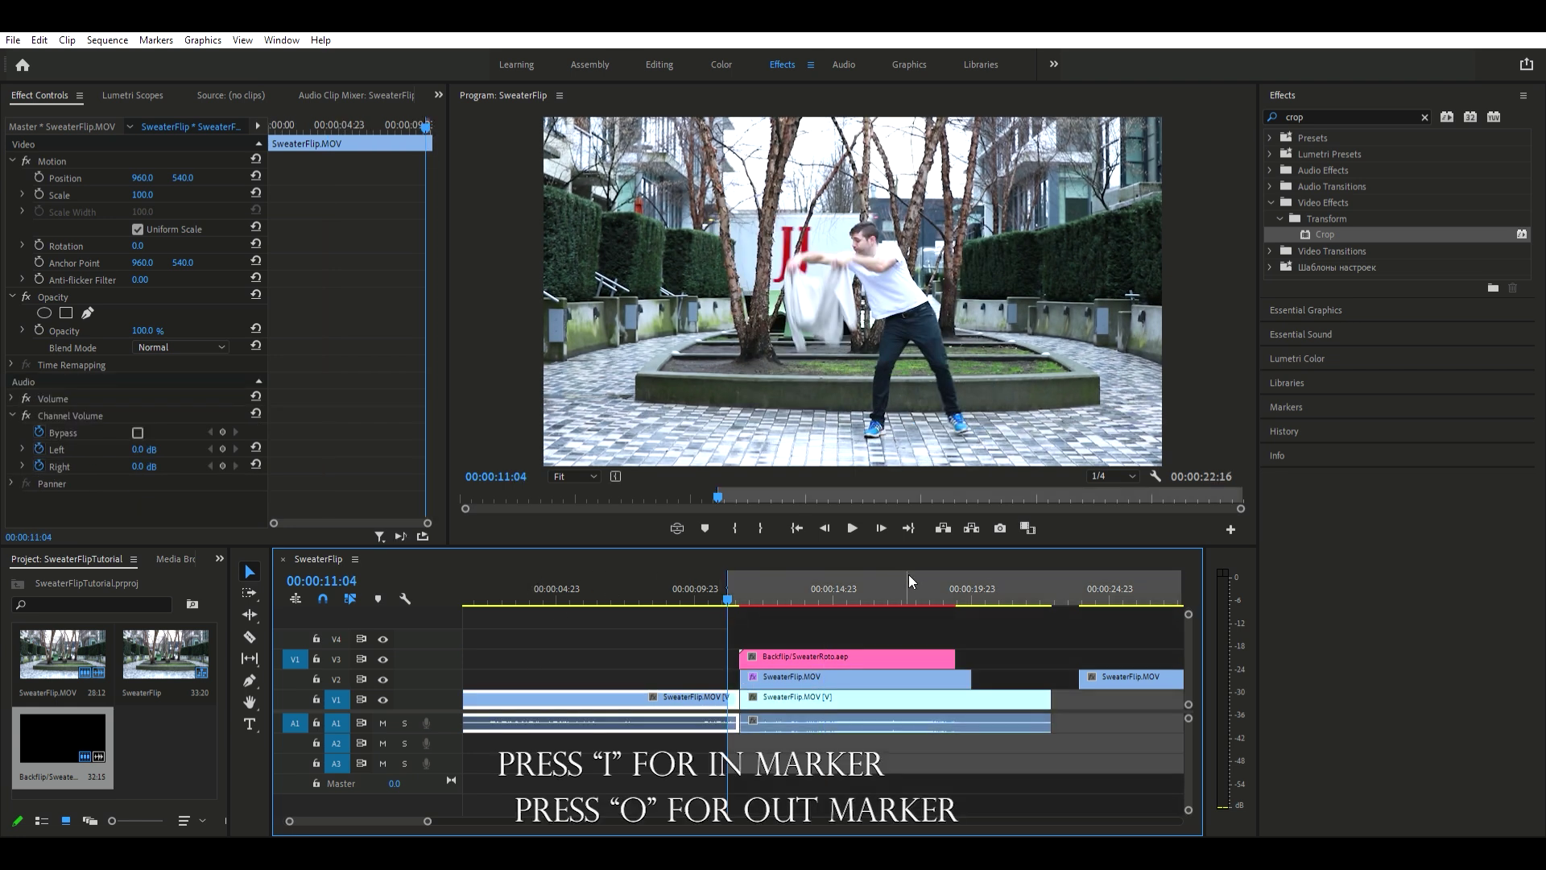
pyautogui.click(963, 590)
pyautogui.press('o')
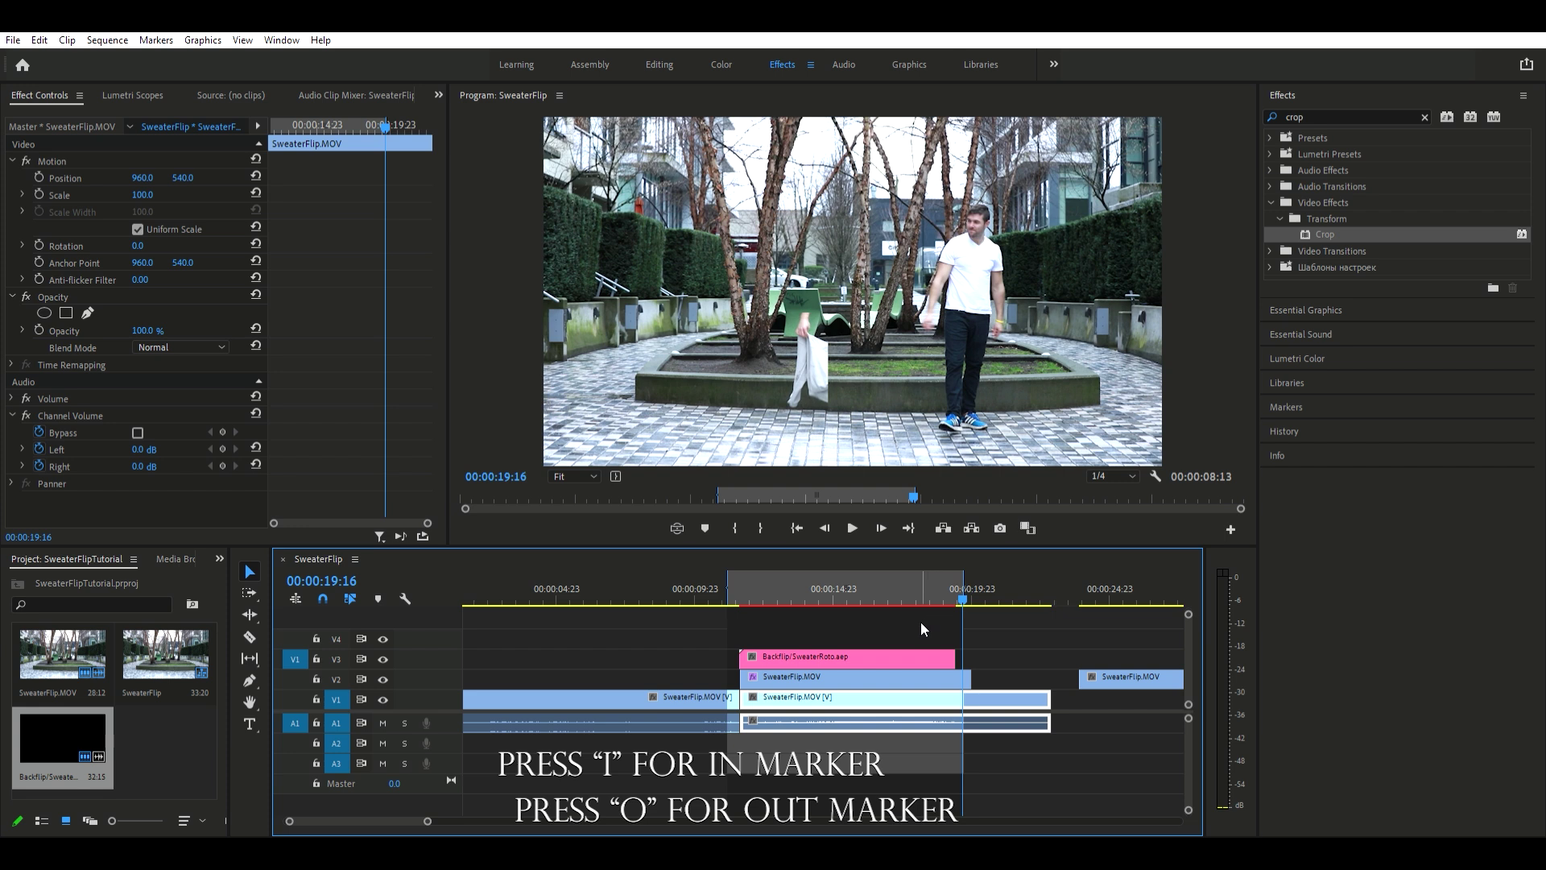
pyautogui.hotkey('ctrl', 'm')
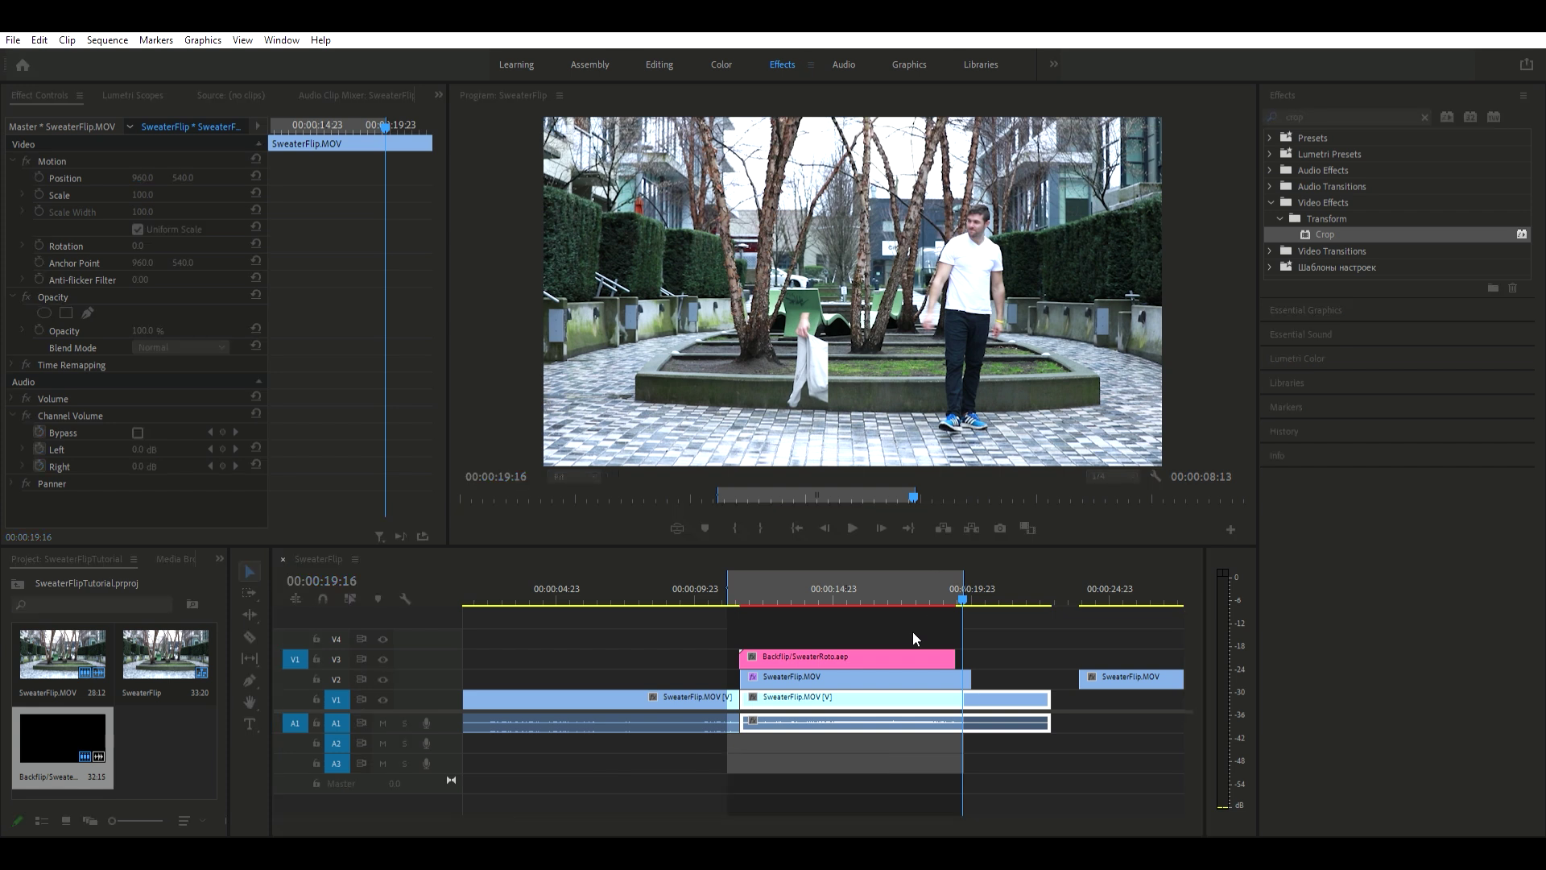